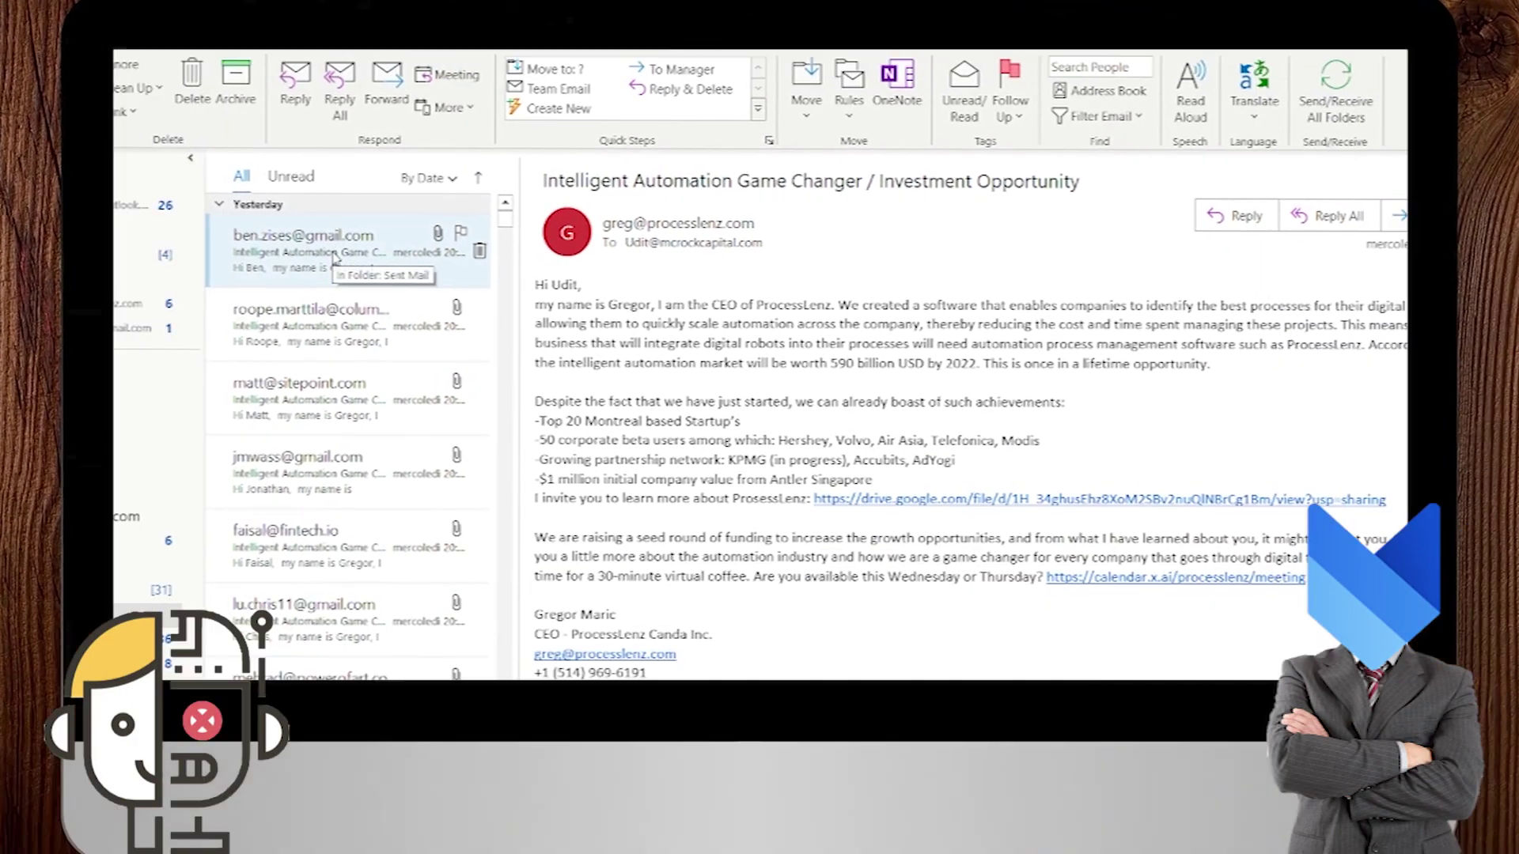
Step: Step through the sent investor emails one by one
{"action": "left_click", "coordinate": [333, 321]}
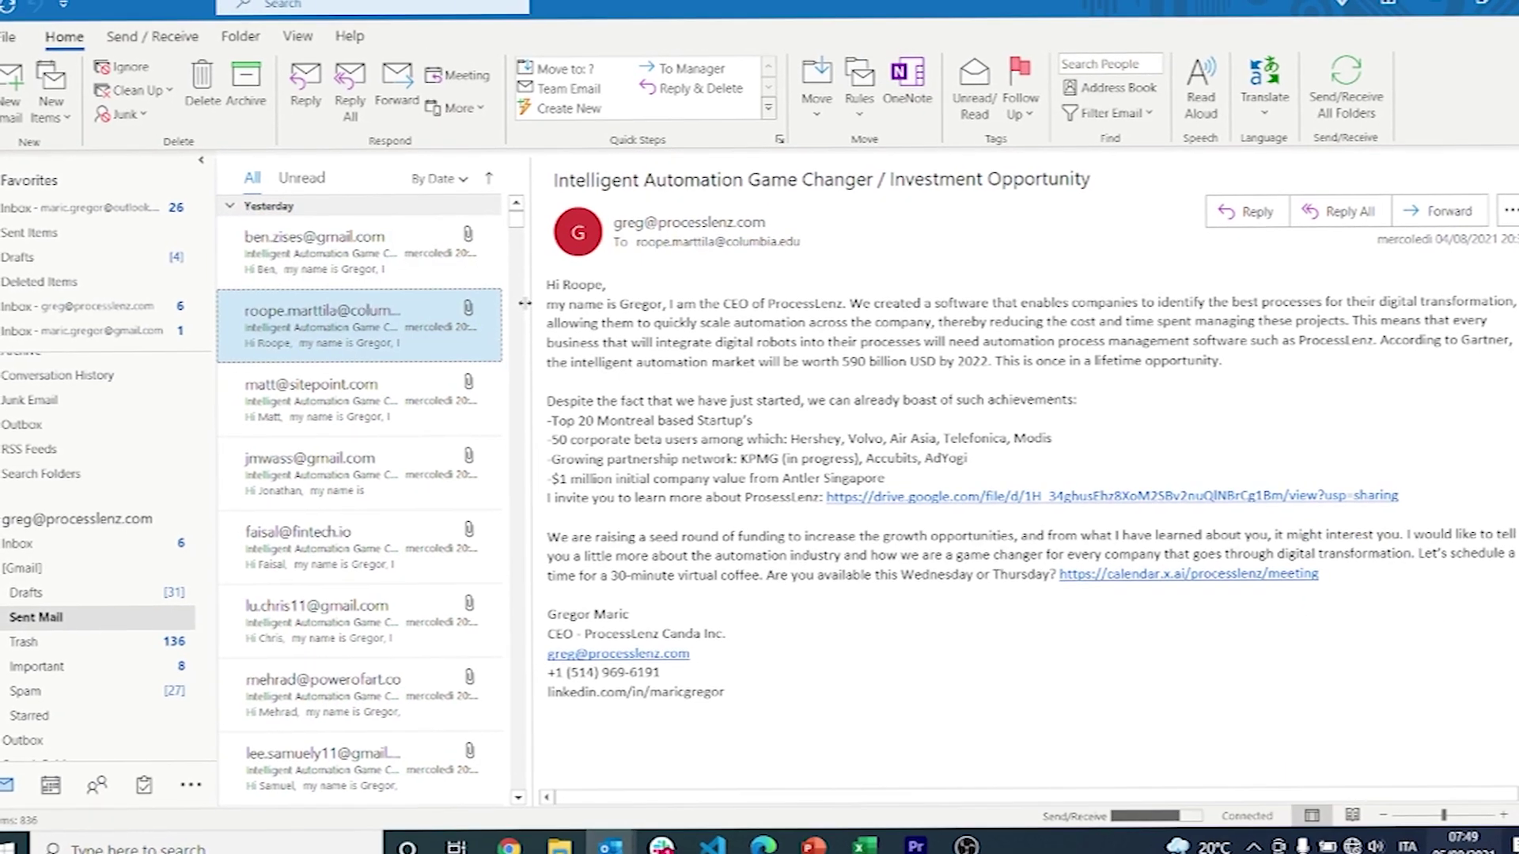
{"action": "key", "text": "Down"}
{"action": "key", "text": "Down"}
{"action": "key", "text": "Down"}
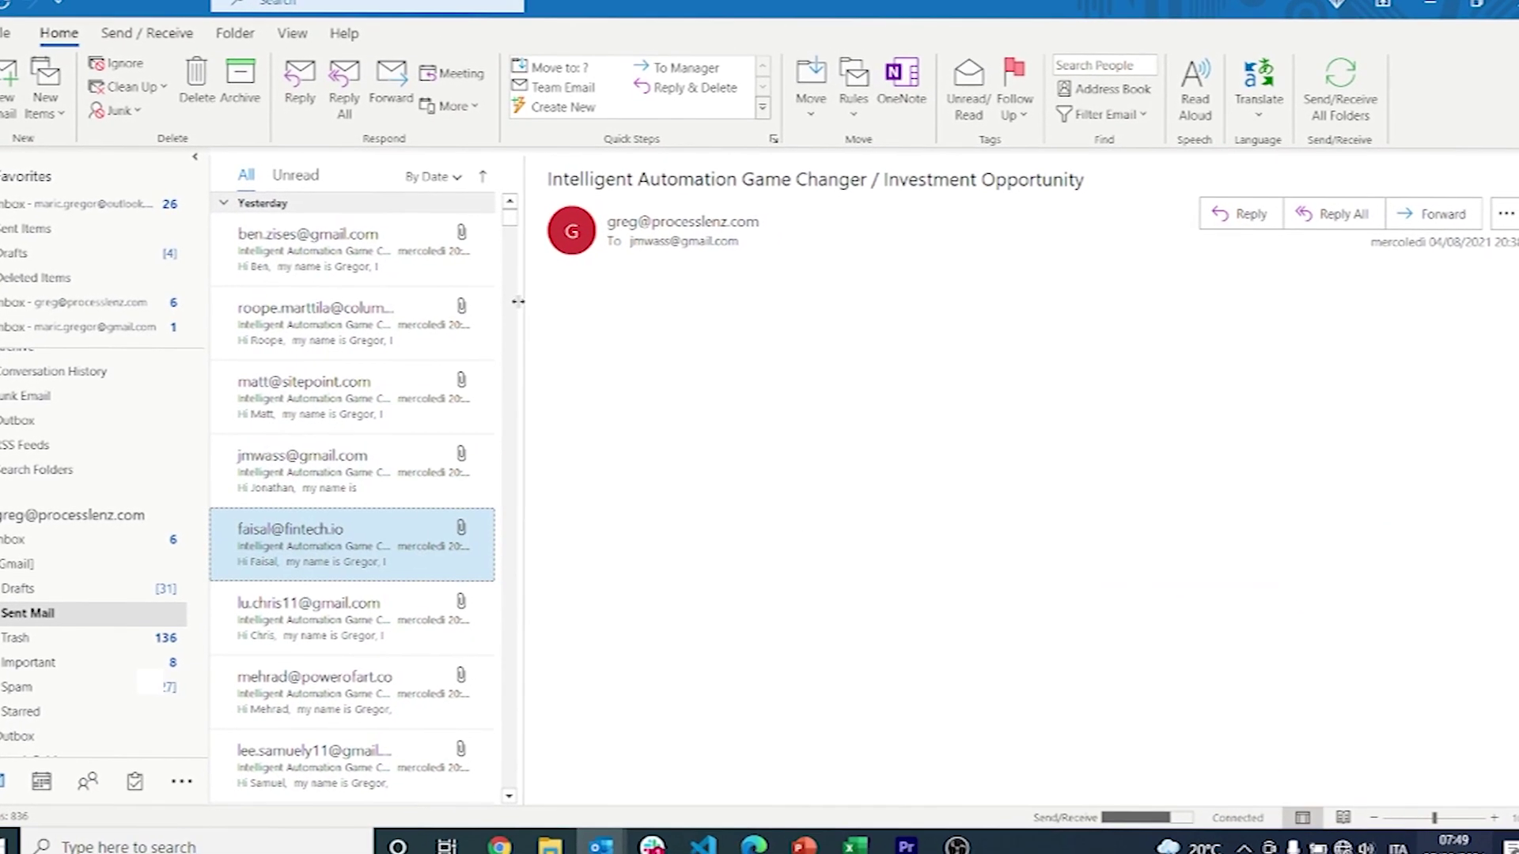
{"action": "key", "text": "Down"}
{"action": "key", "text": "Down"}
{"action": "key", "text": "Down"}
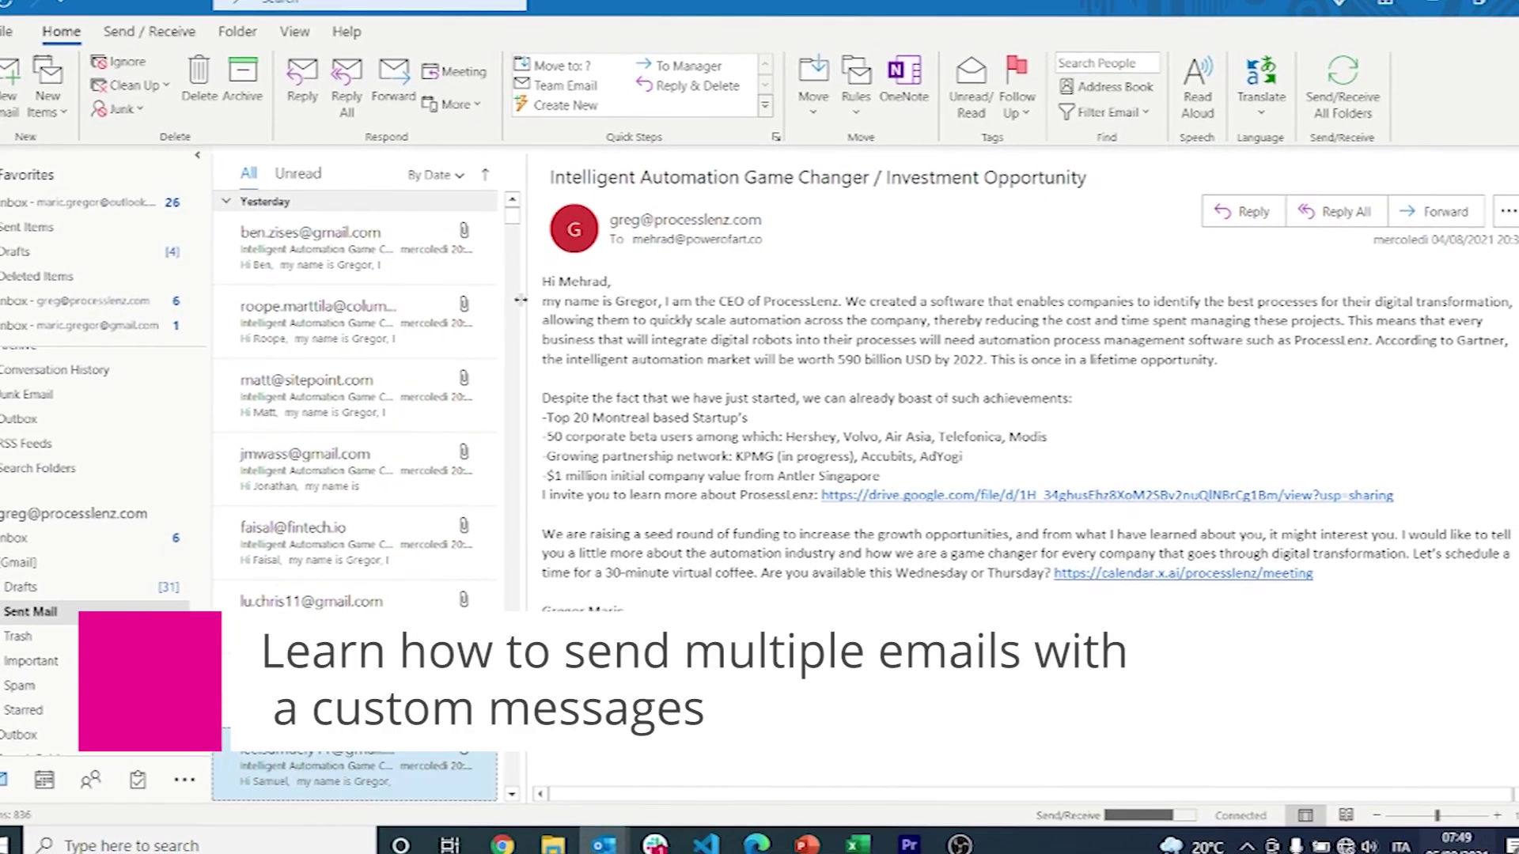
{"action": "key", "text": "Down"}
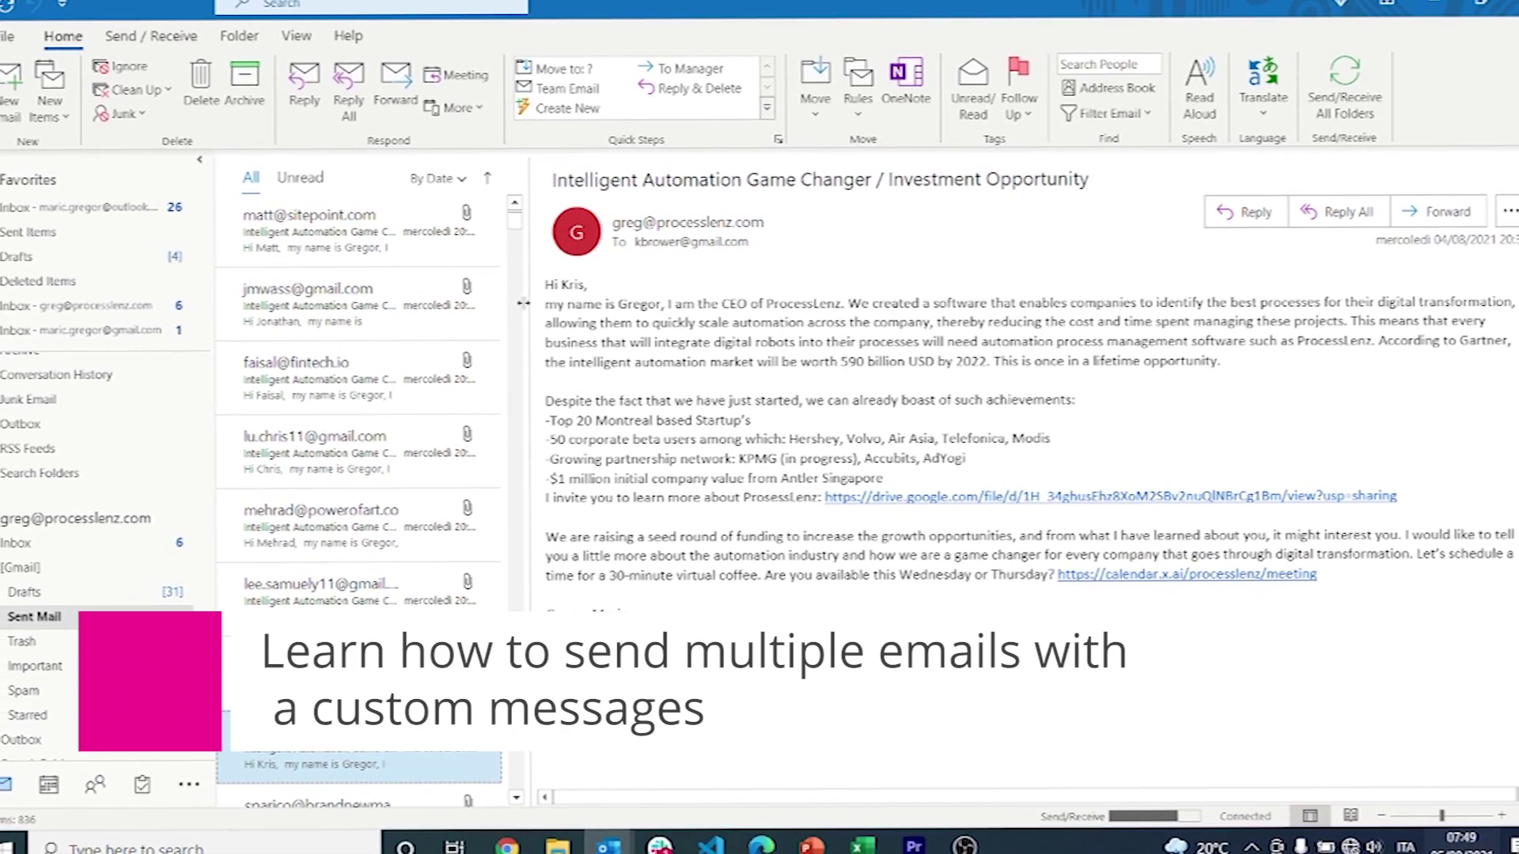
{"action": "key", "text": "Down"}
{"action": "key", "text": "Down"}
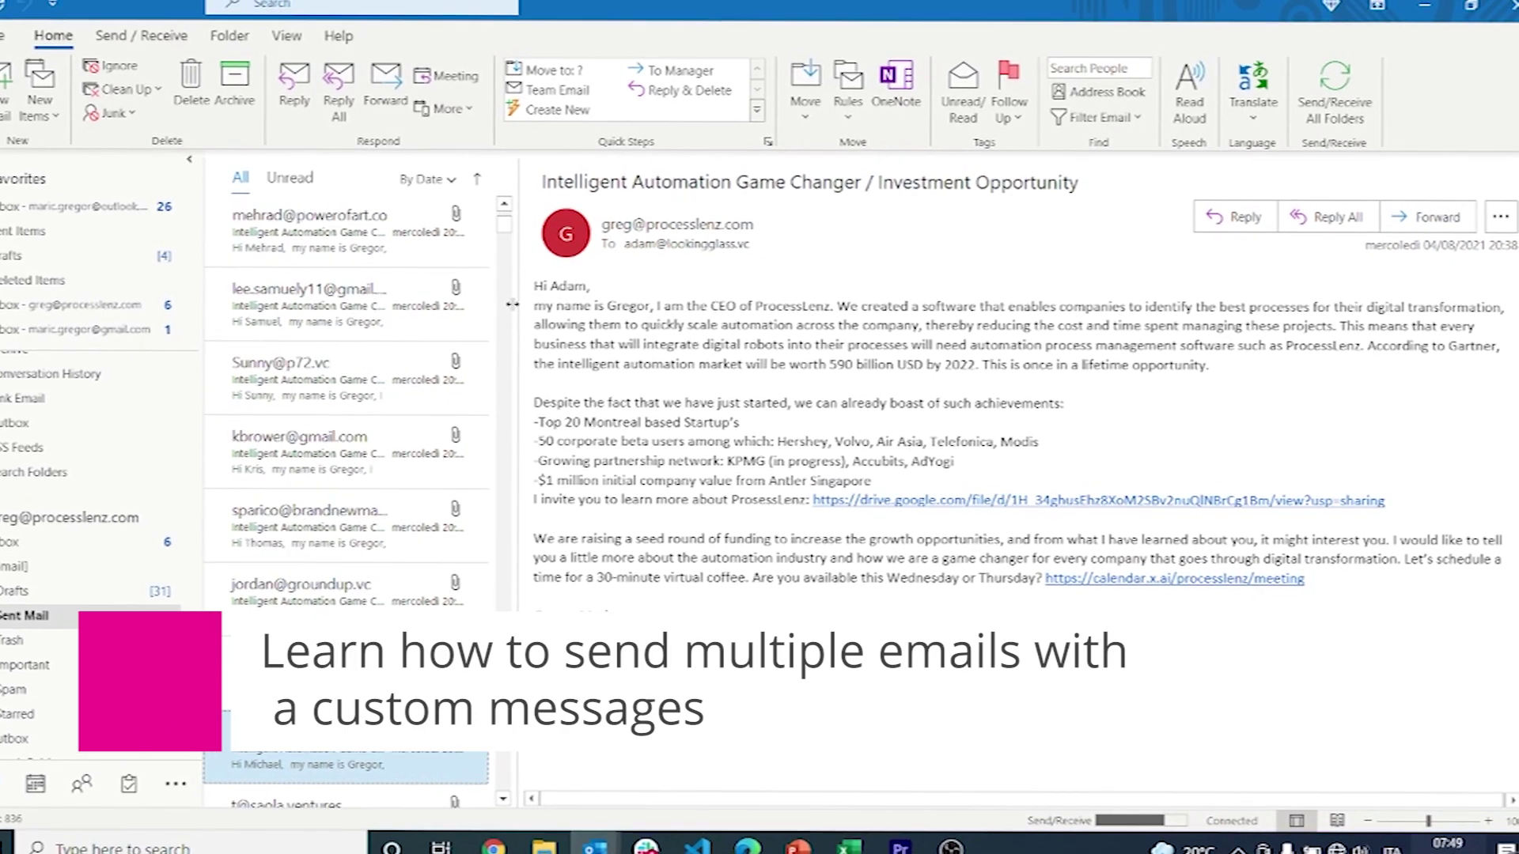
{"action": "key", "text": "Down"}
{"action": "key", "text": "Down"}
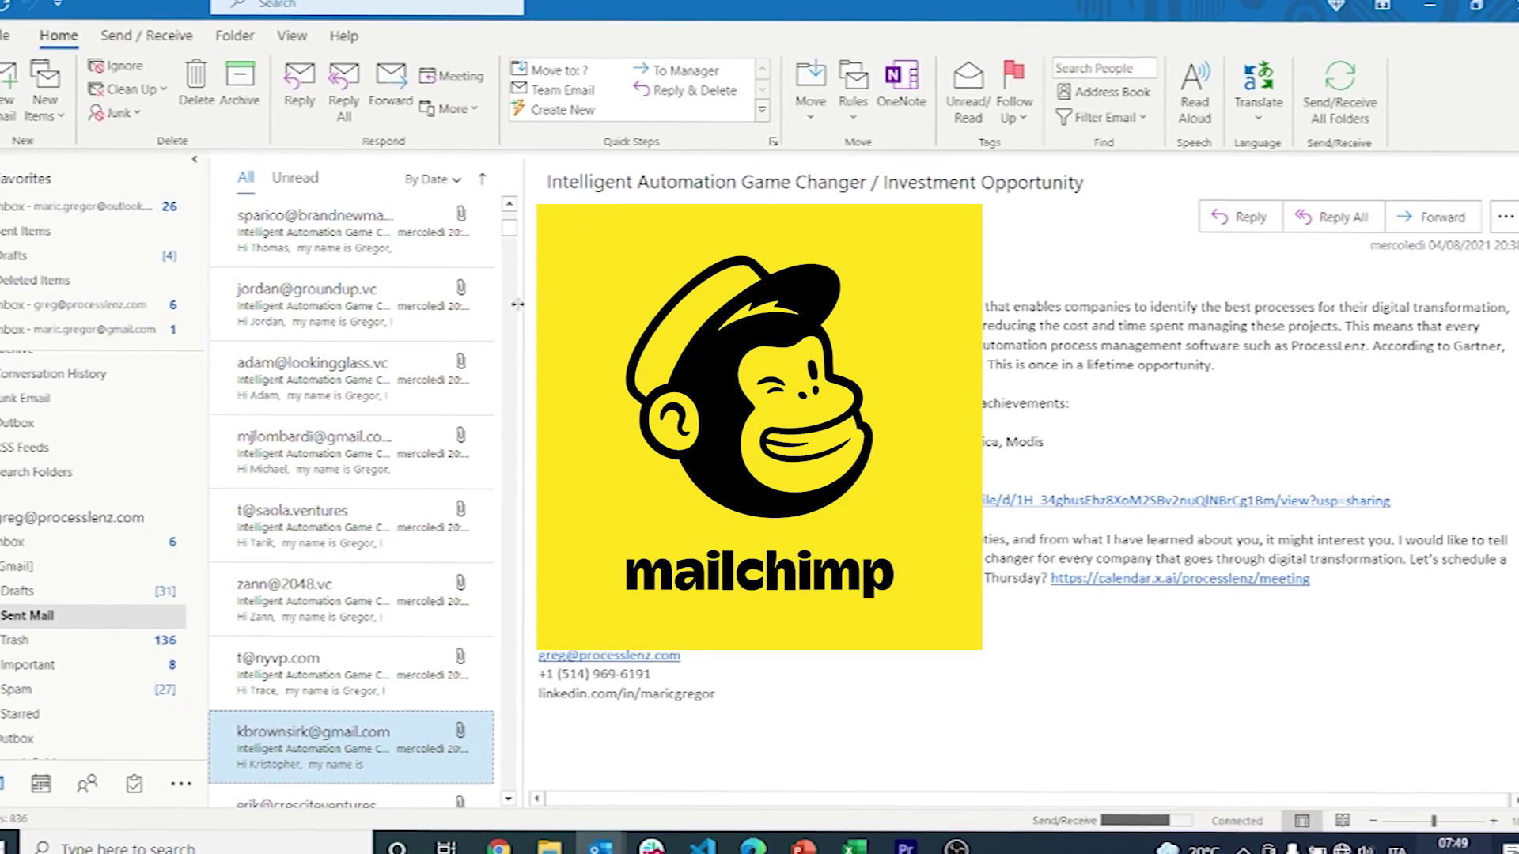
{"action": "key", "text": "Down"}
{"action": "key", "text": "Down"}
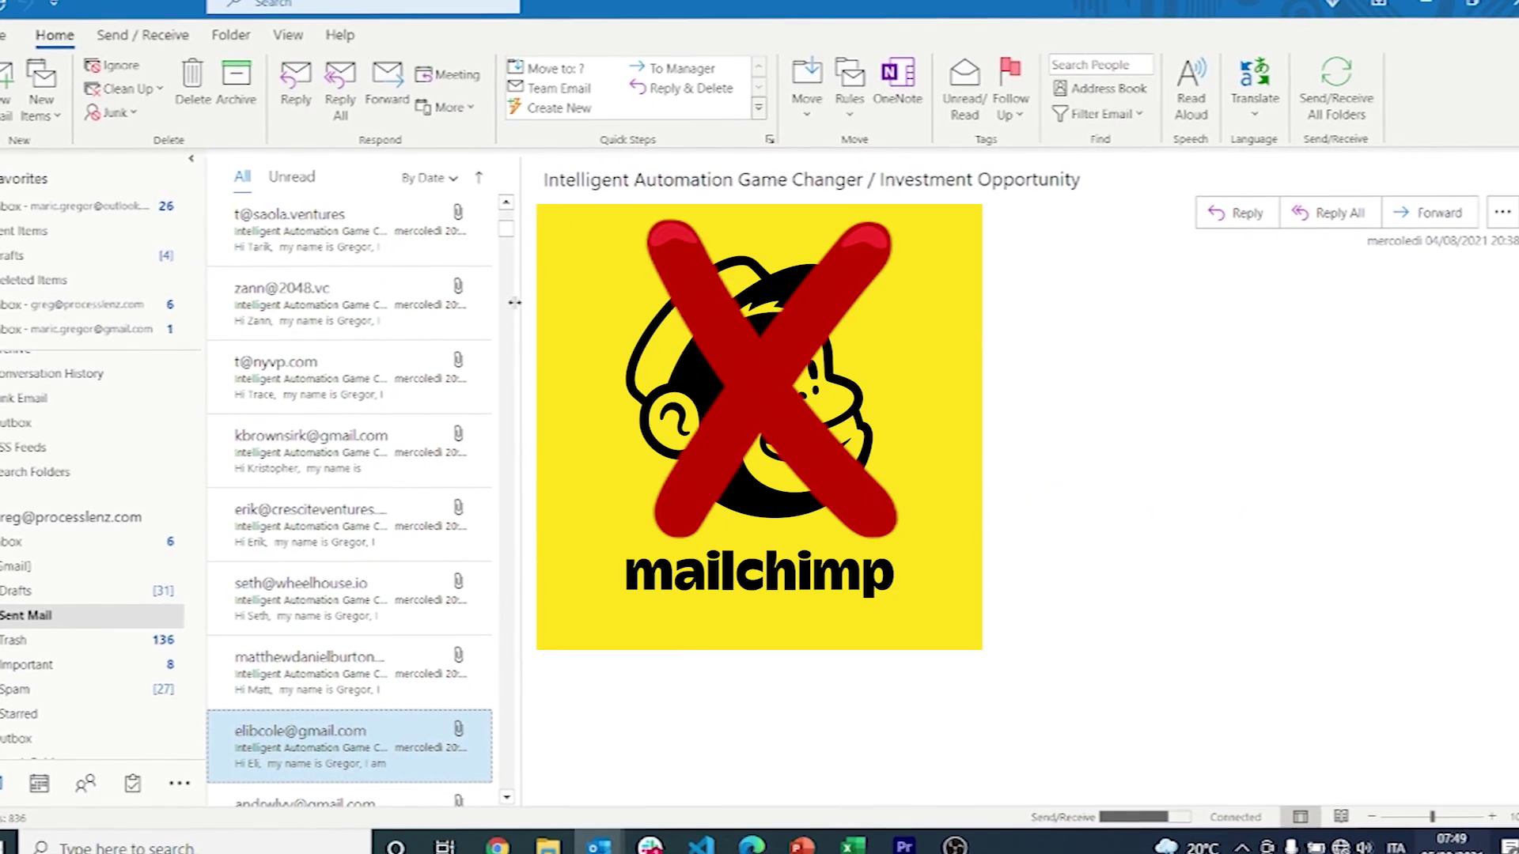
{"action": "key", "text": "Down"}
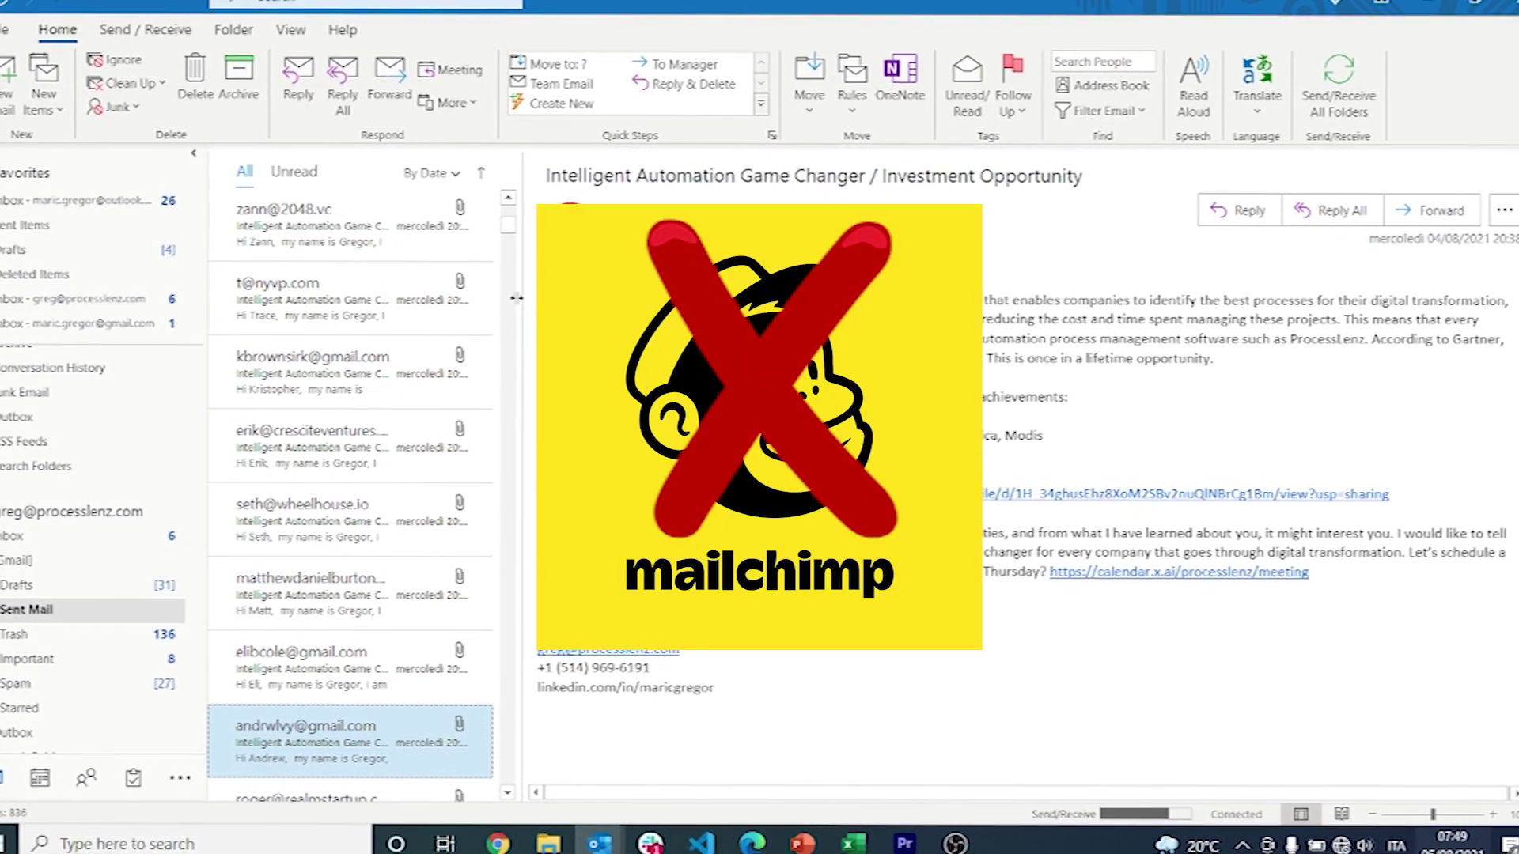
{"action": "key", "text": "Down"}
{"action": "key", "text": "Down"}
{"action": "key", "text": "Down"}
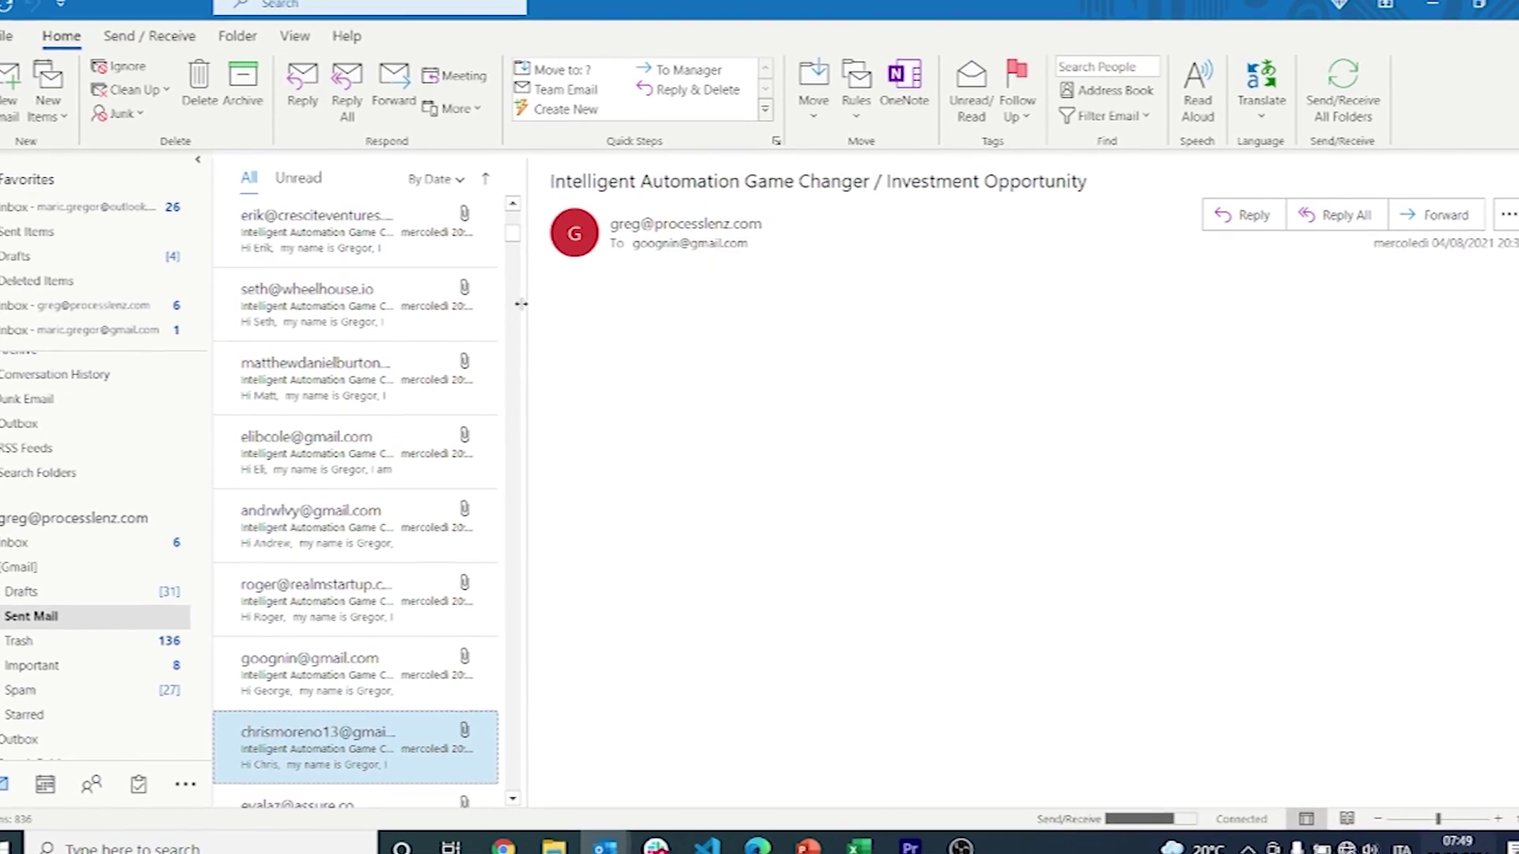
{"action": "key", "text": "Down"}
{"action": "key", "text": "Down"}
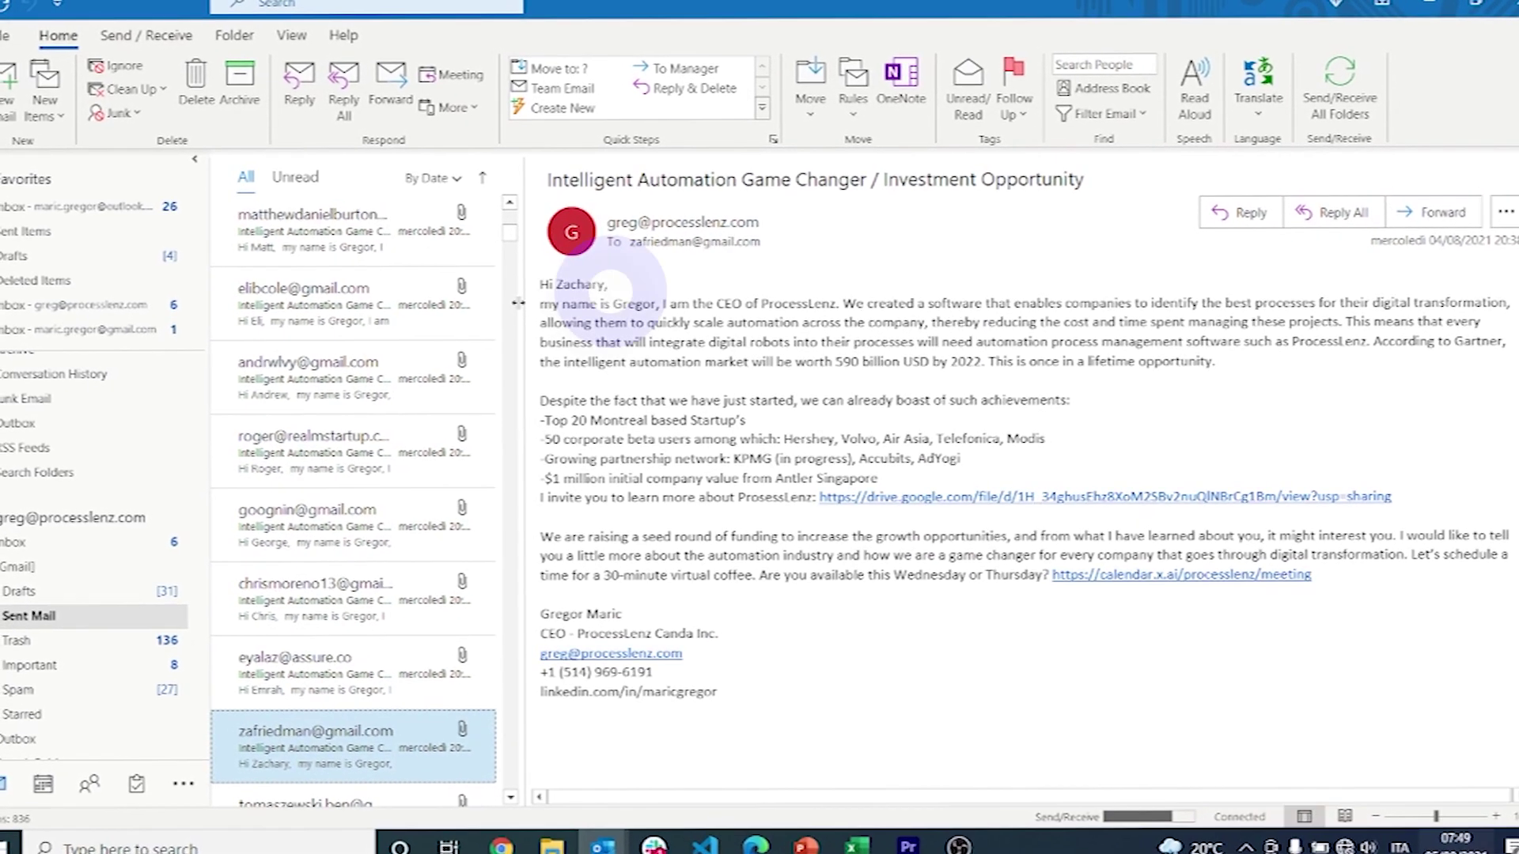
{"action": "key", "text": "Down"}
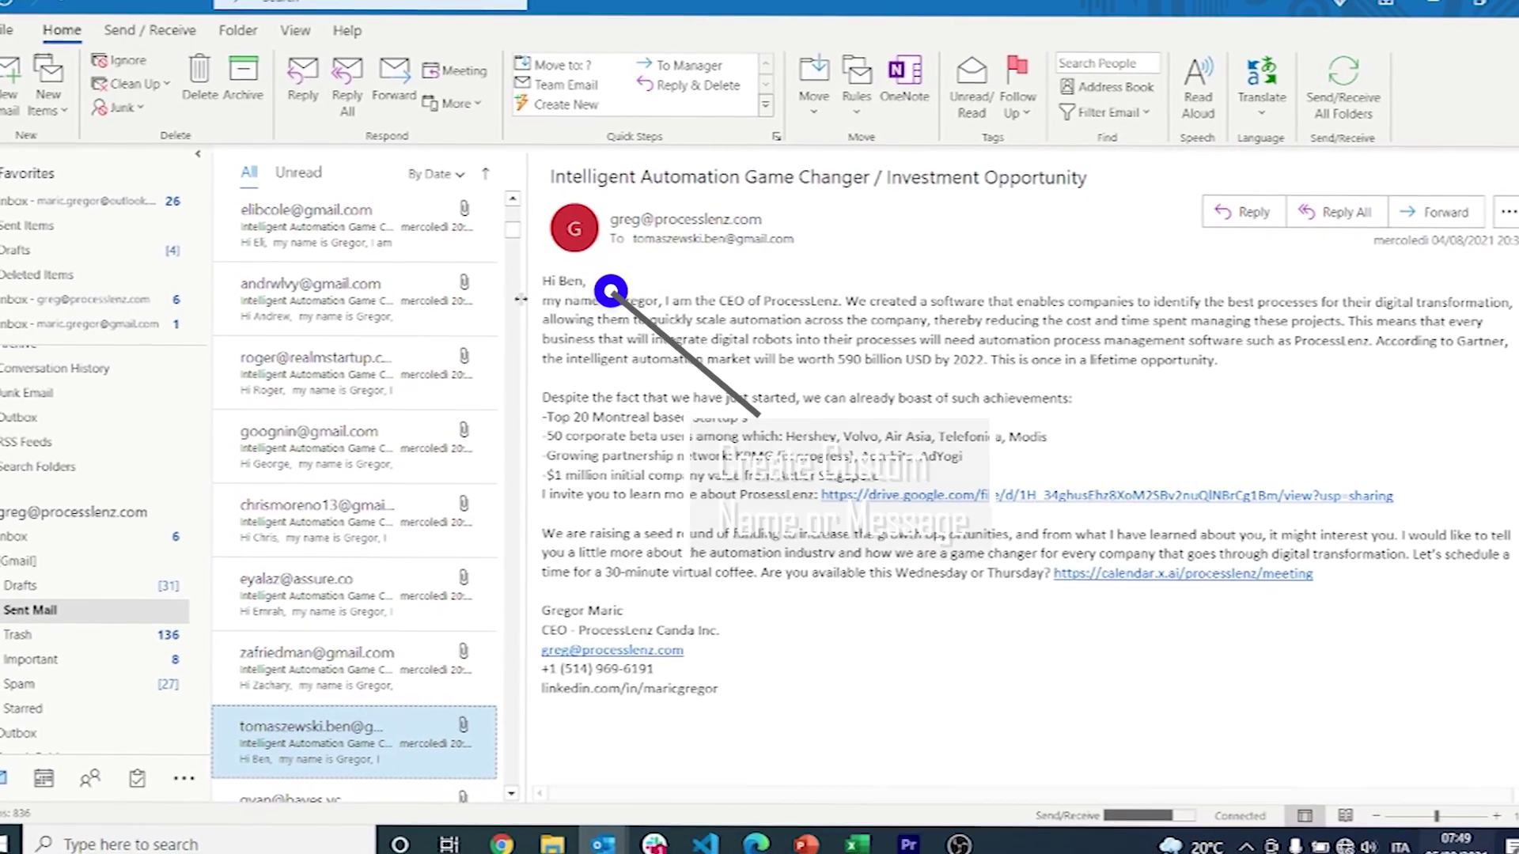
{"action": "key", "text": "Down"}
{"action": "key", "text": "Down"}
{"action": "key", "text": "Down"}
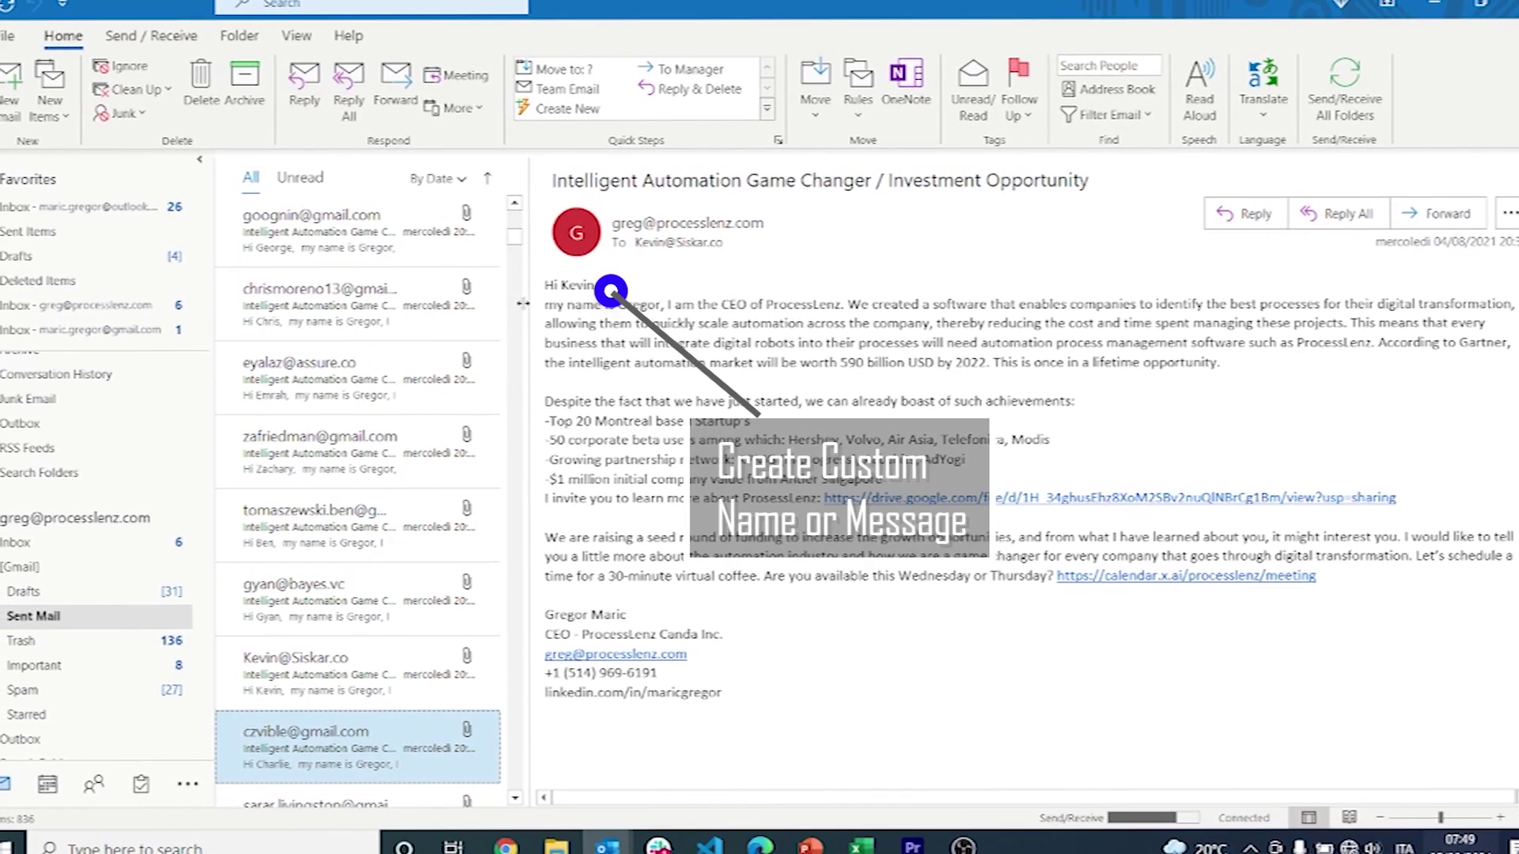
{"action": "key", "text": "Down"}
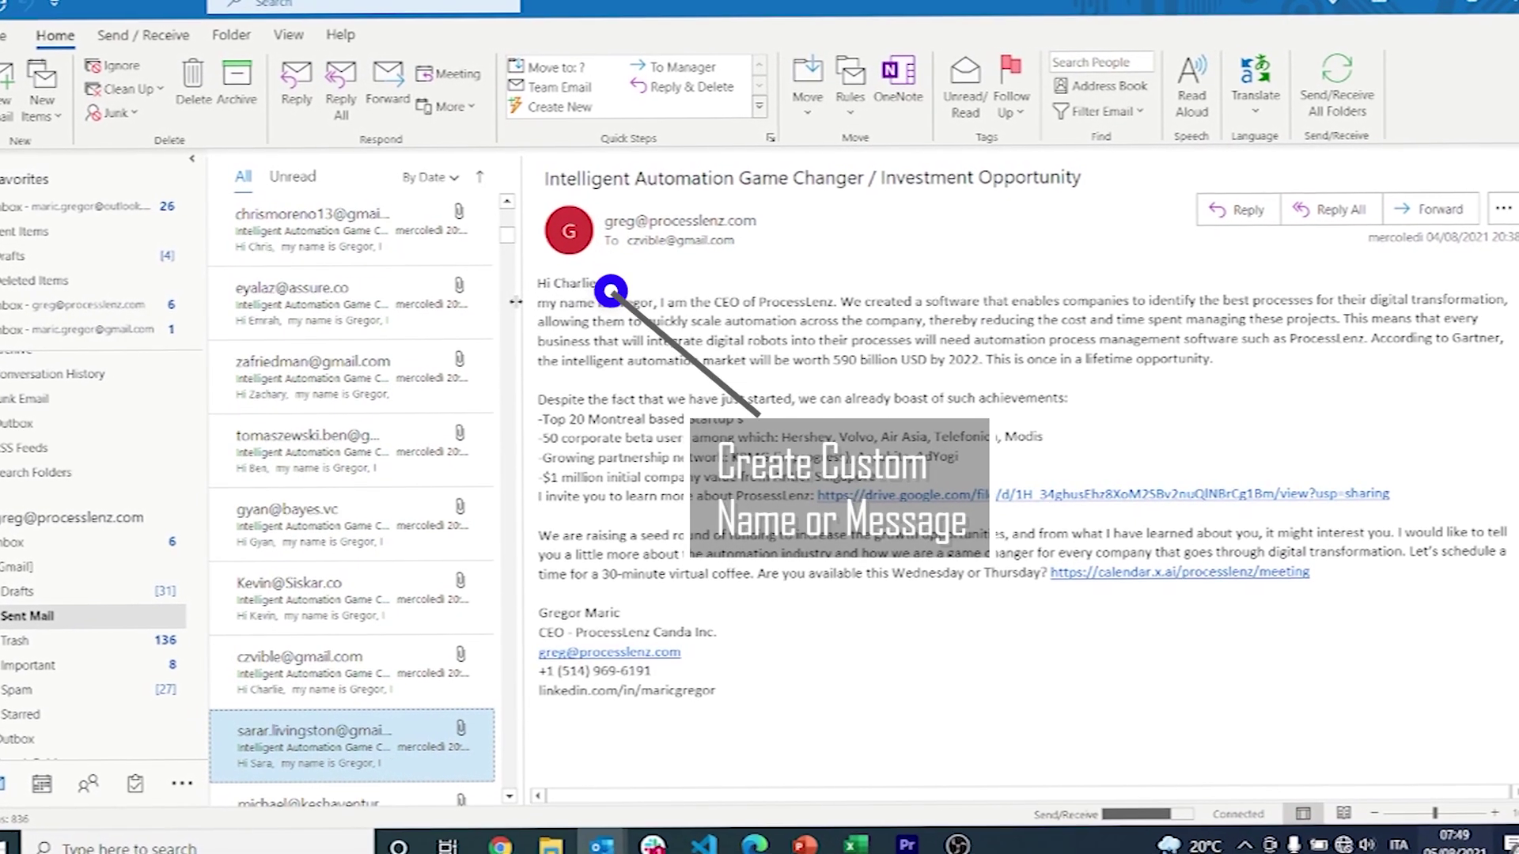
{"action": "key", "text": "Down"}
{"action": "key", "text": "Down"}
{"action": "key", "text": "Down"}
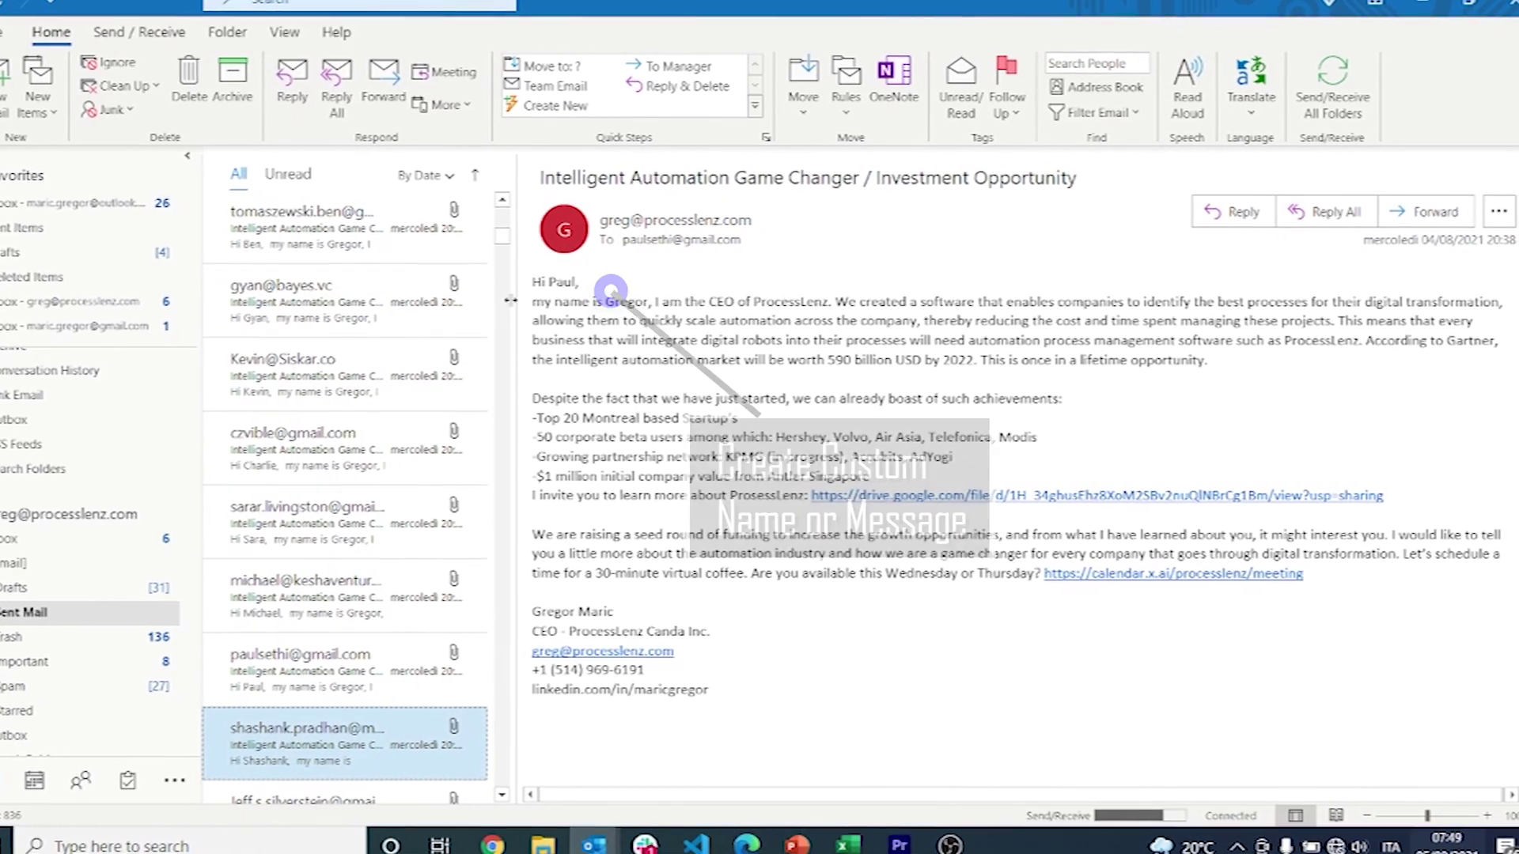
Step: Search Google for 'FLOW' and open the Power Automate | Microsoft Power Platform result
{"action": "key", "text": "Down"}
{"action": "key", "text": "Down"}
{"action": "key", "text": "Down"}
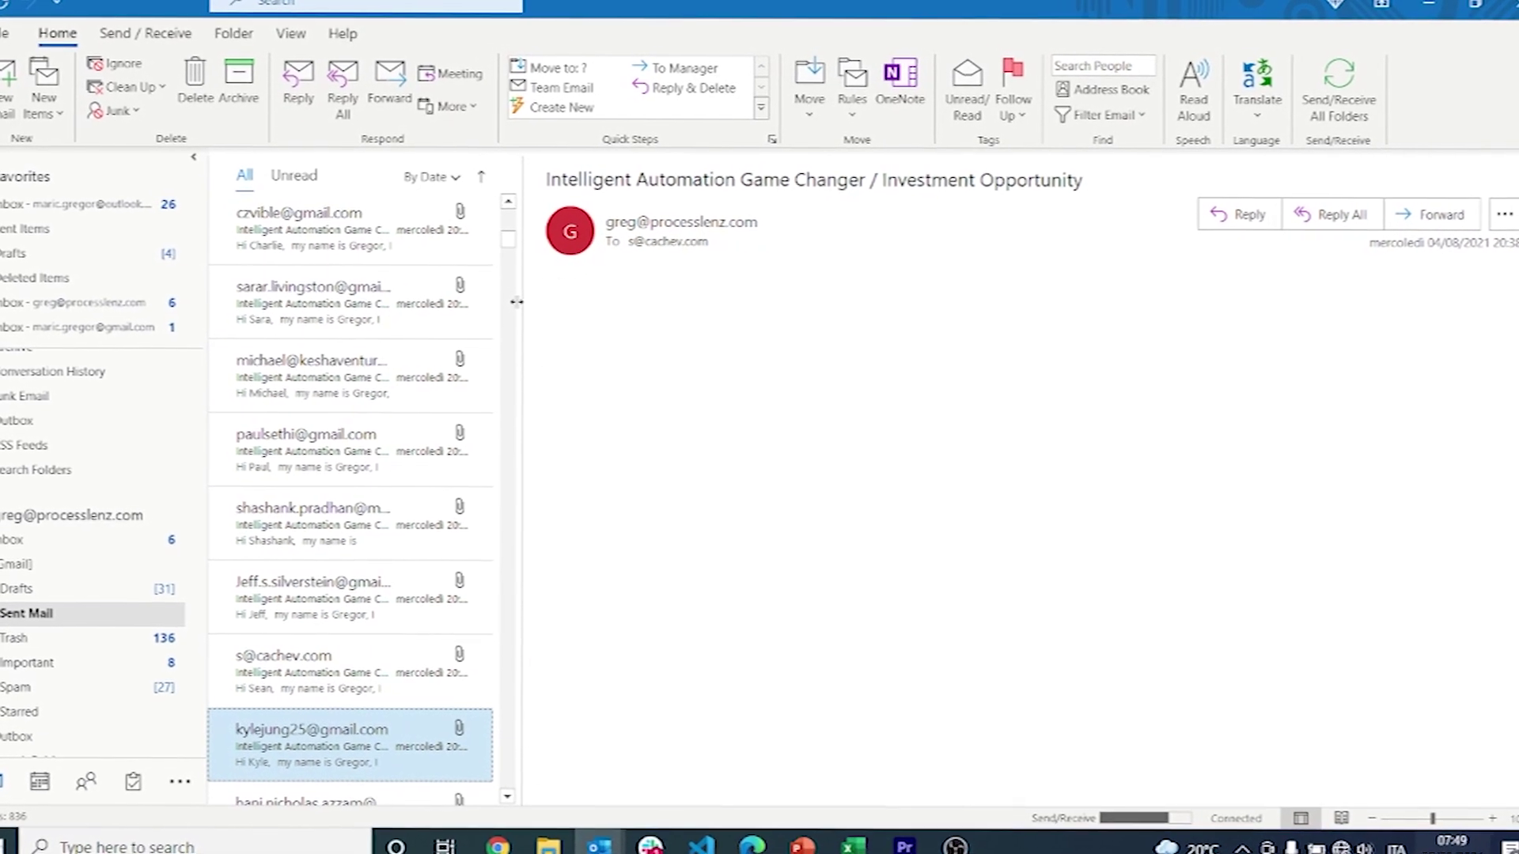
{"action": "key", "text": "Down"}
{"action": "key", "text": "Down"}
{"action": "key", "text": "Down"}
{"action": "key", "text": "Down"}
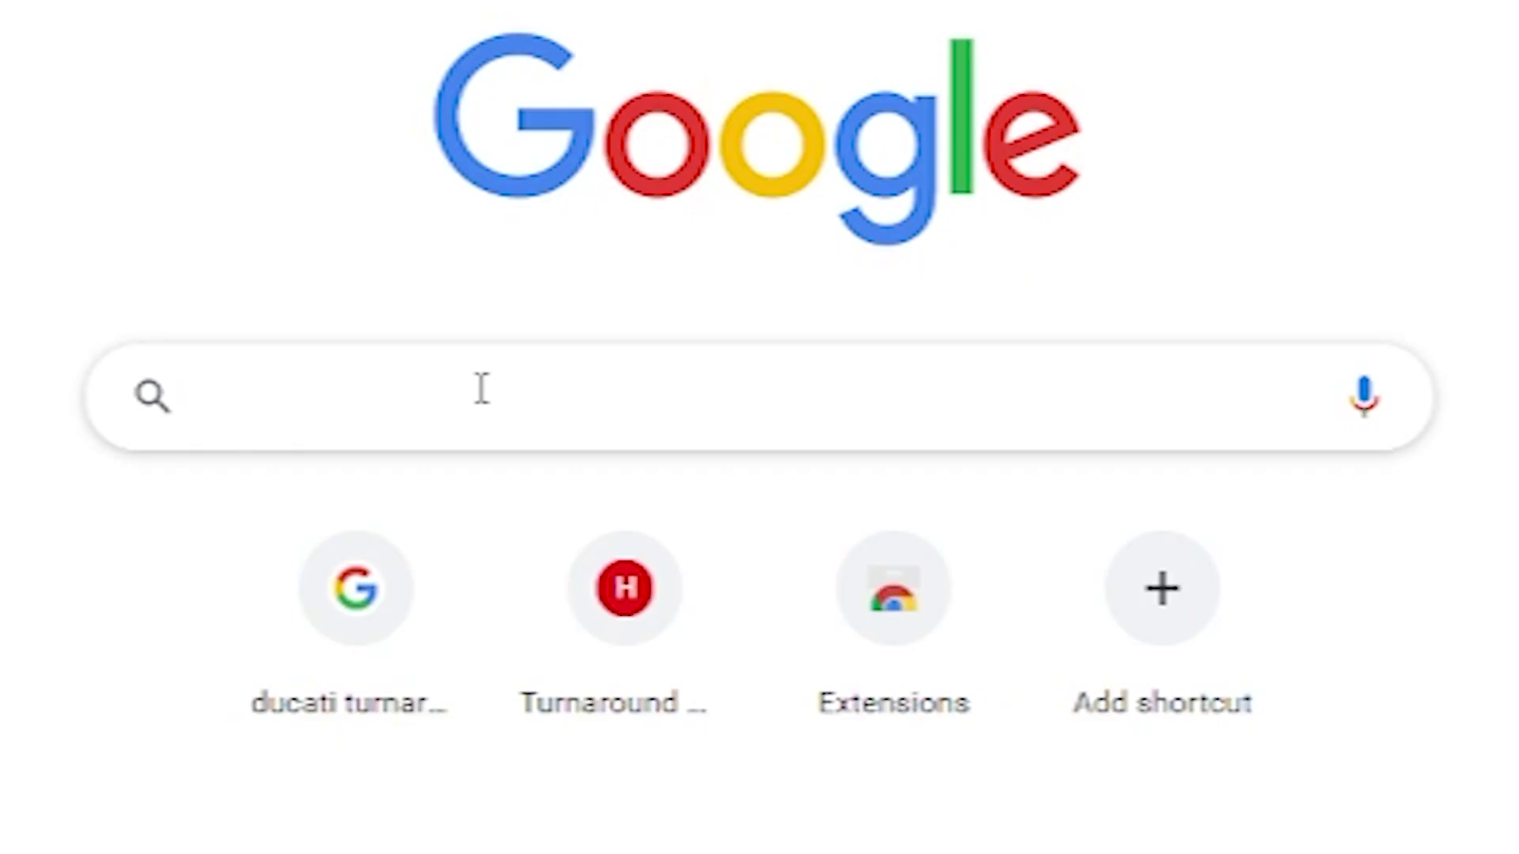
{"action": "type", "text": "FLOW"}
{"action": "key", "text": "Return"}
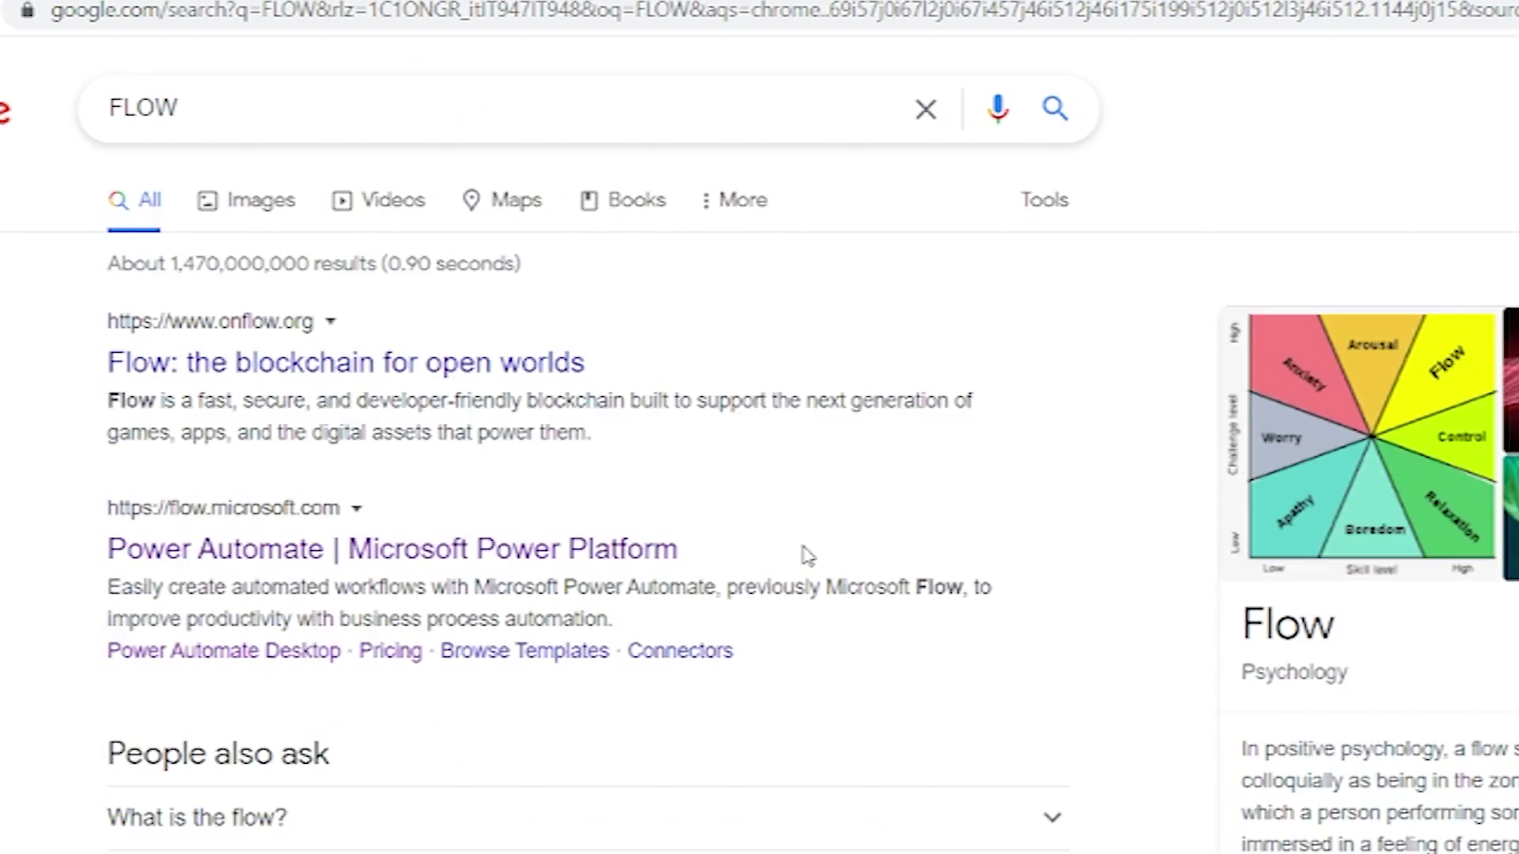
{"action": "left_click", "coordinate": [140, 554]}
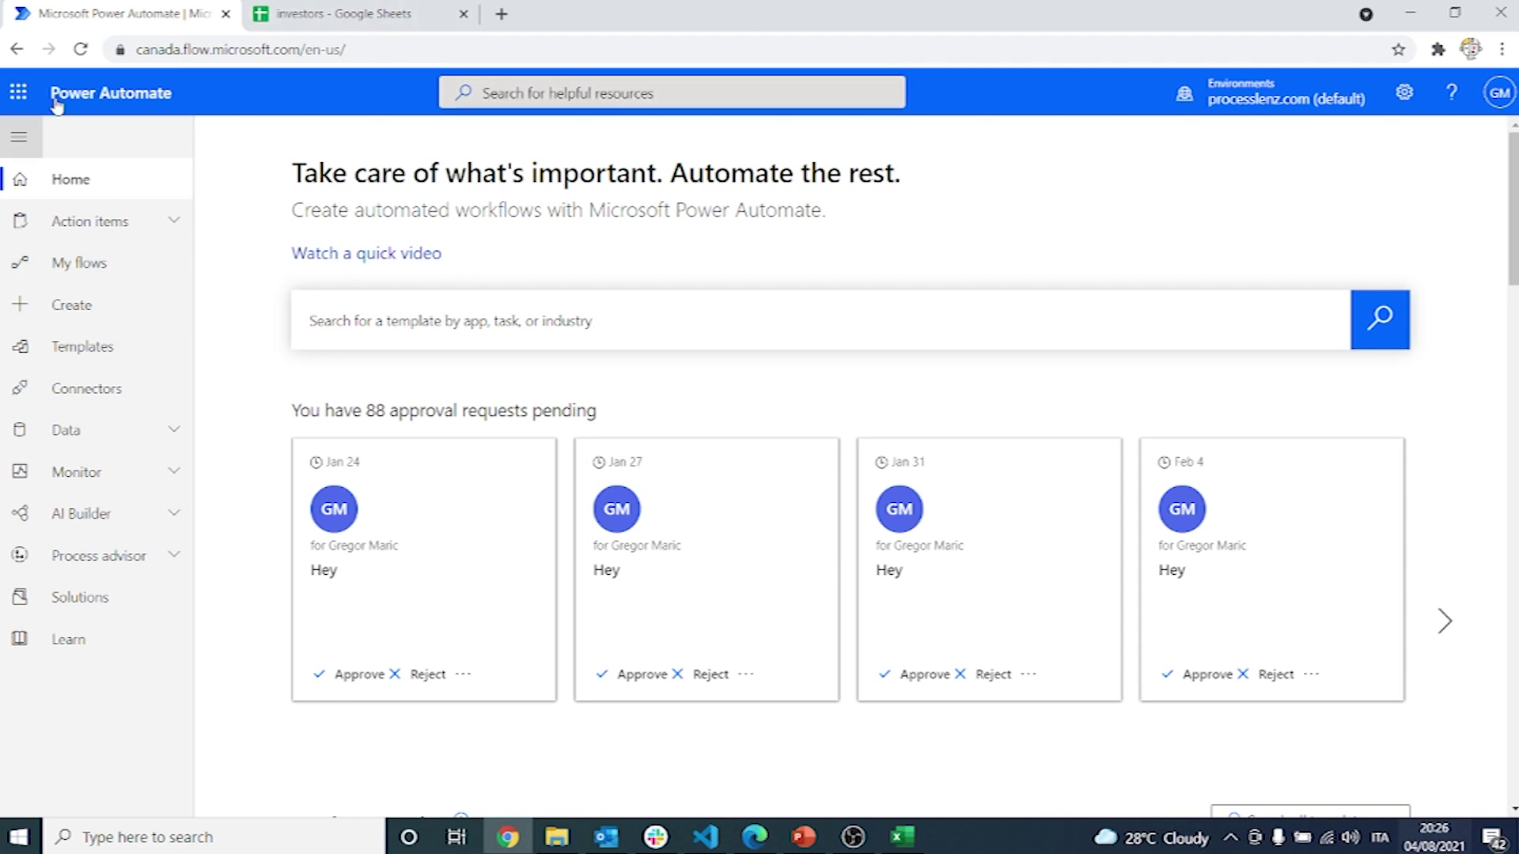
Step: Create the manually triggered instant cloud flow 'Send email template to connections' and add a step
{"action": "left_click", "coordinate": [119, 304]}
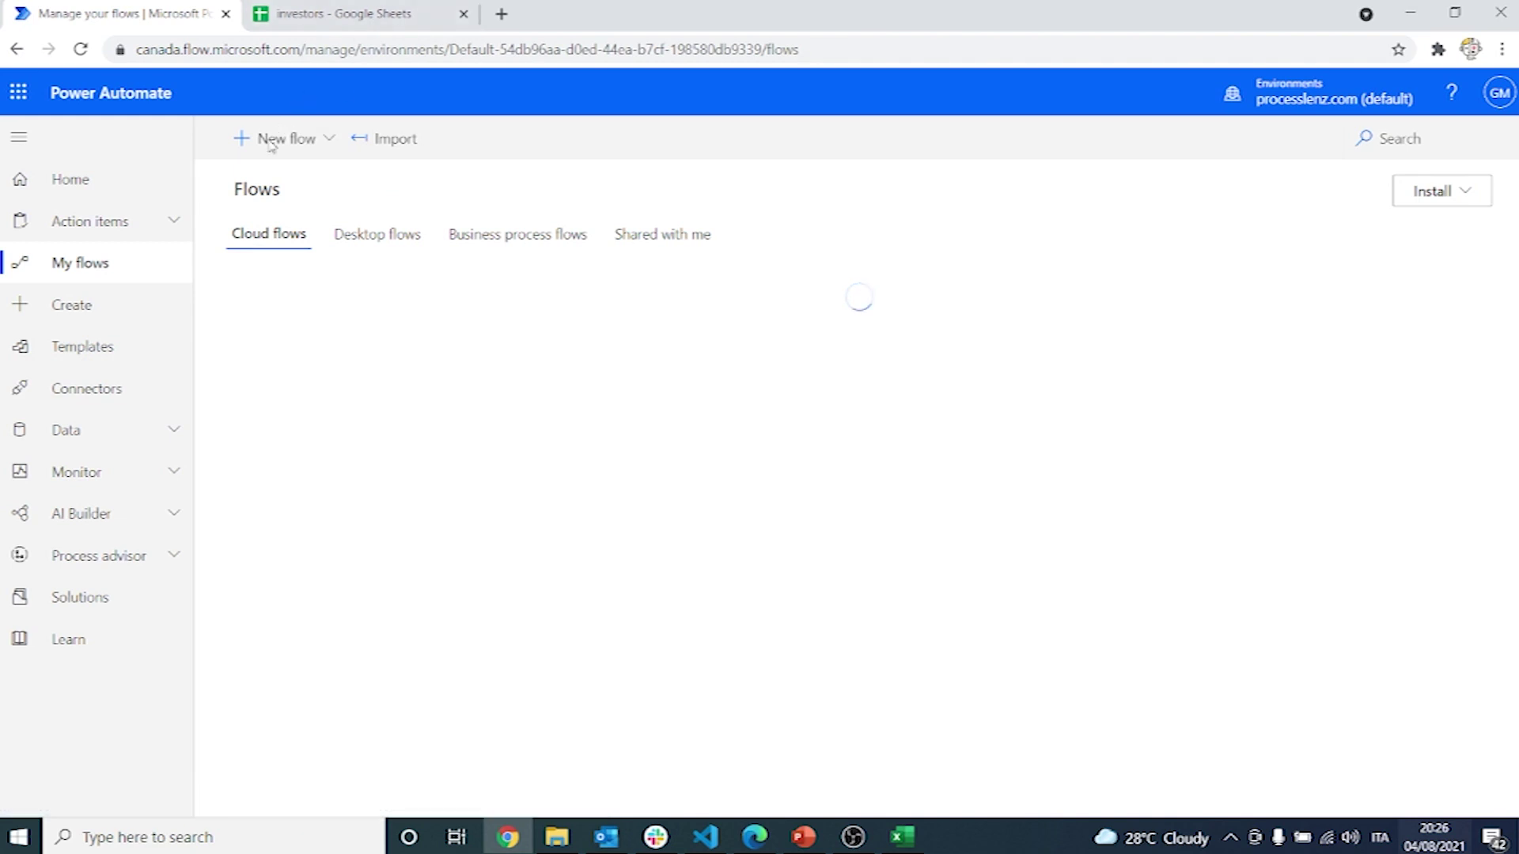
{"action": "left_click", "coordinate": [280, 139]}
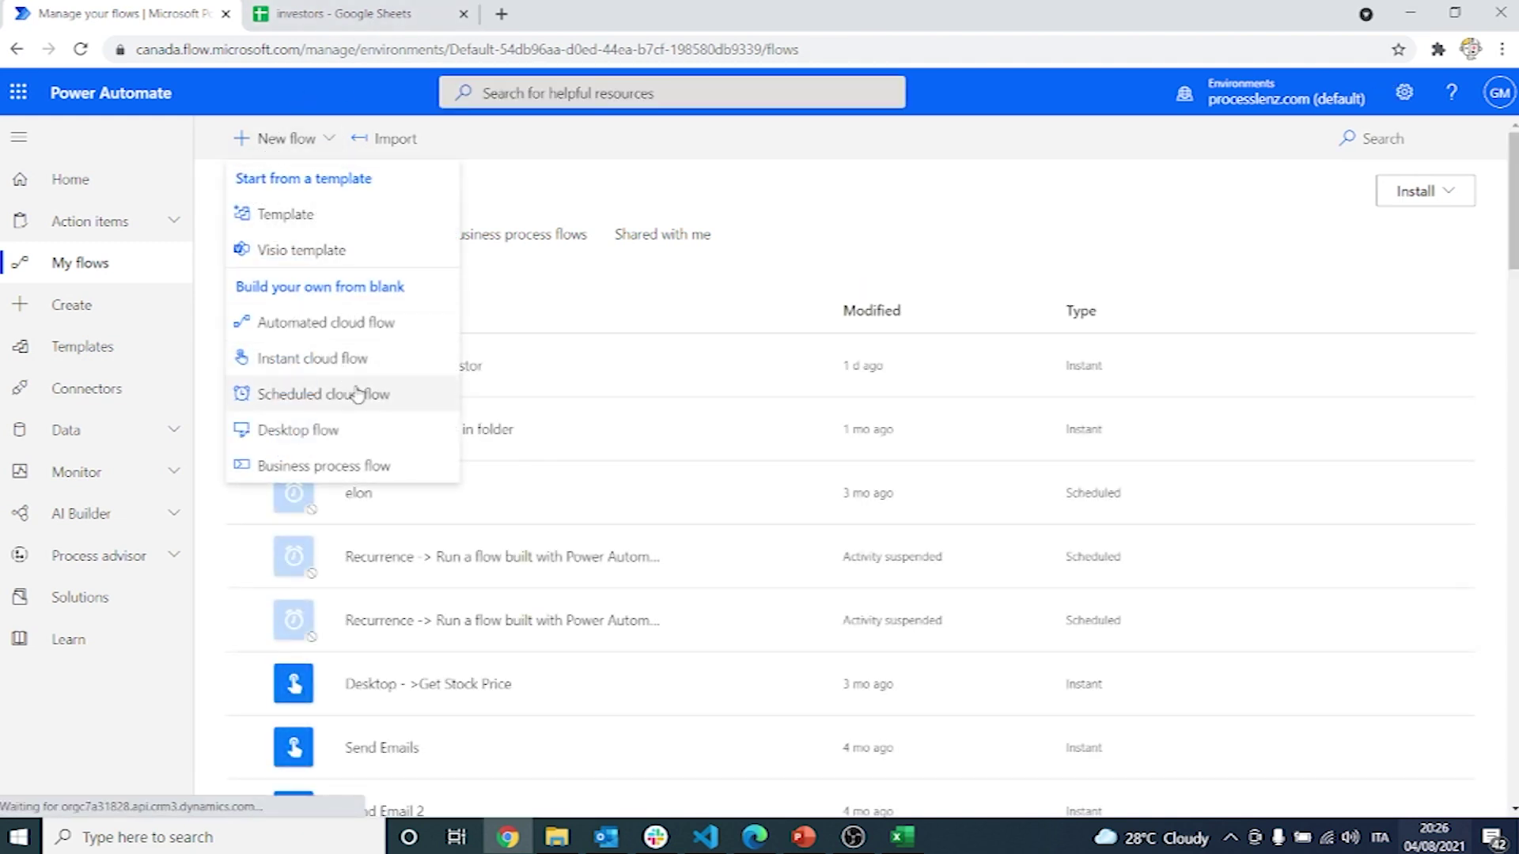
{"action": "left_click", "coordinate": [372, 364]}
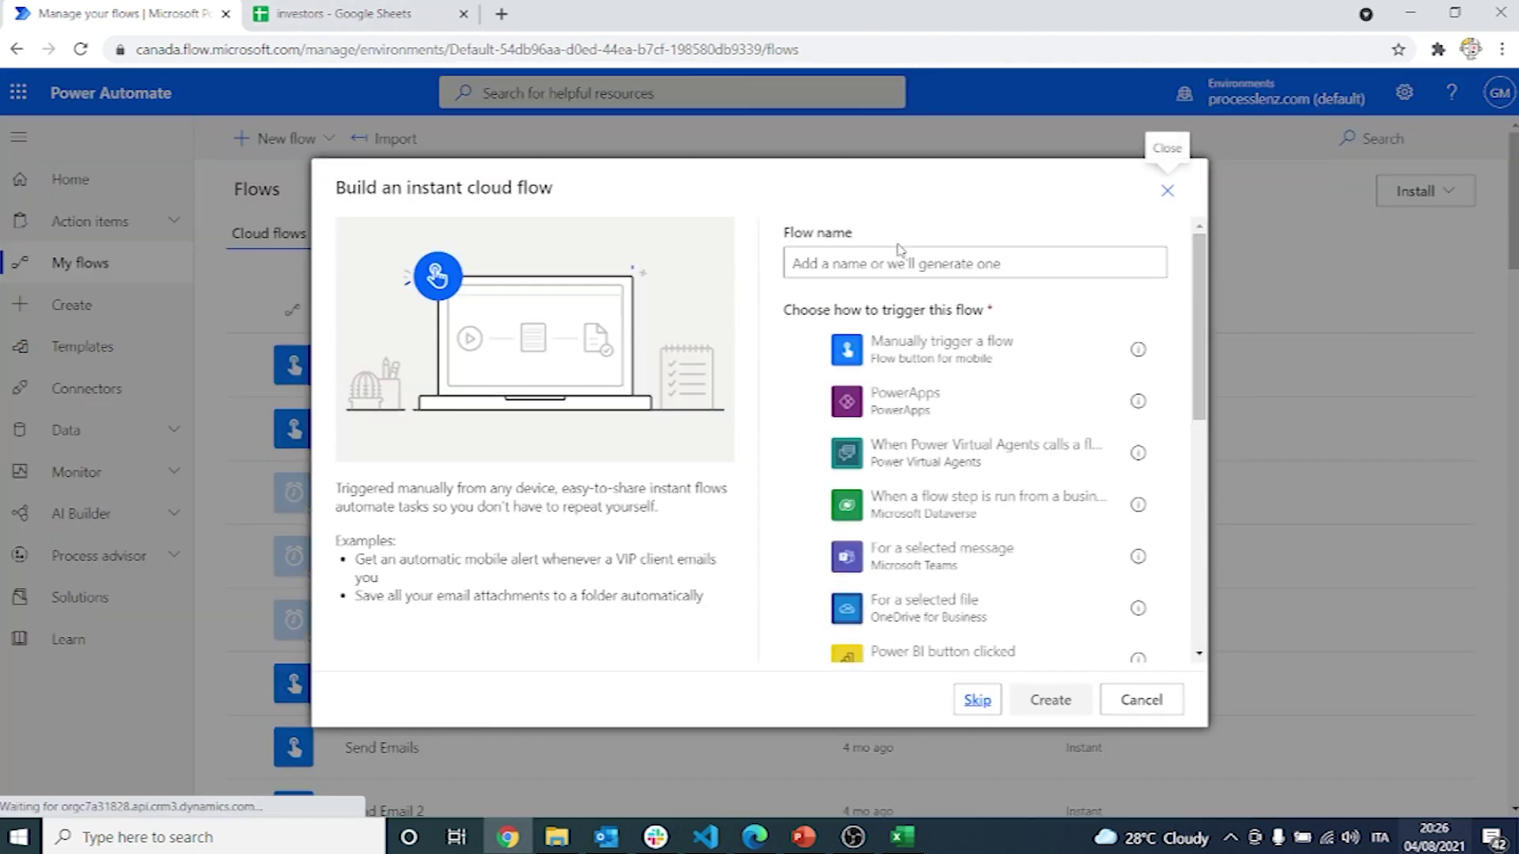
{"action": "left_click", "coordinate": [950, 350]}
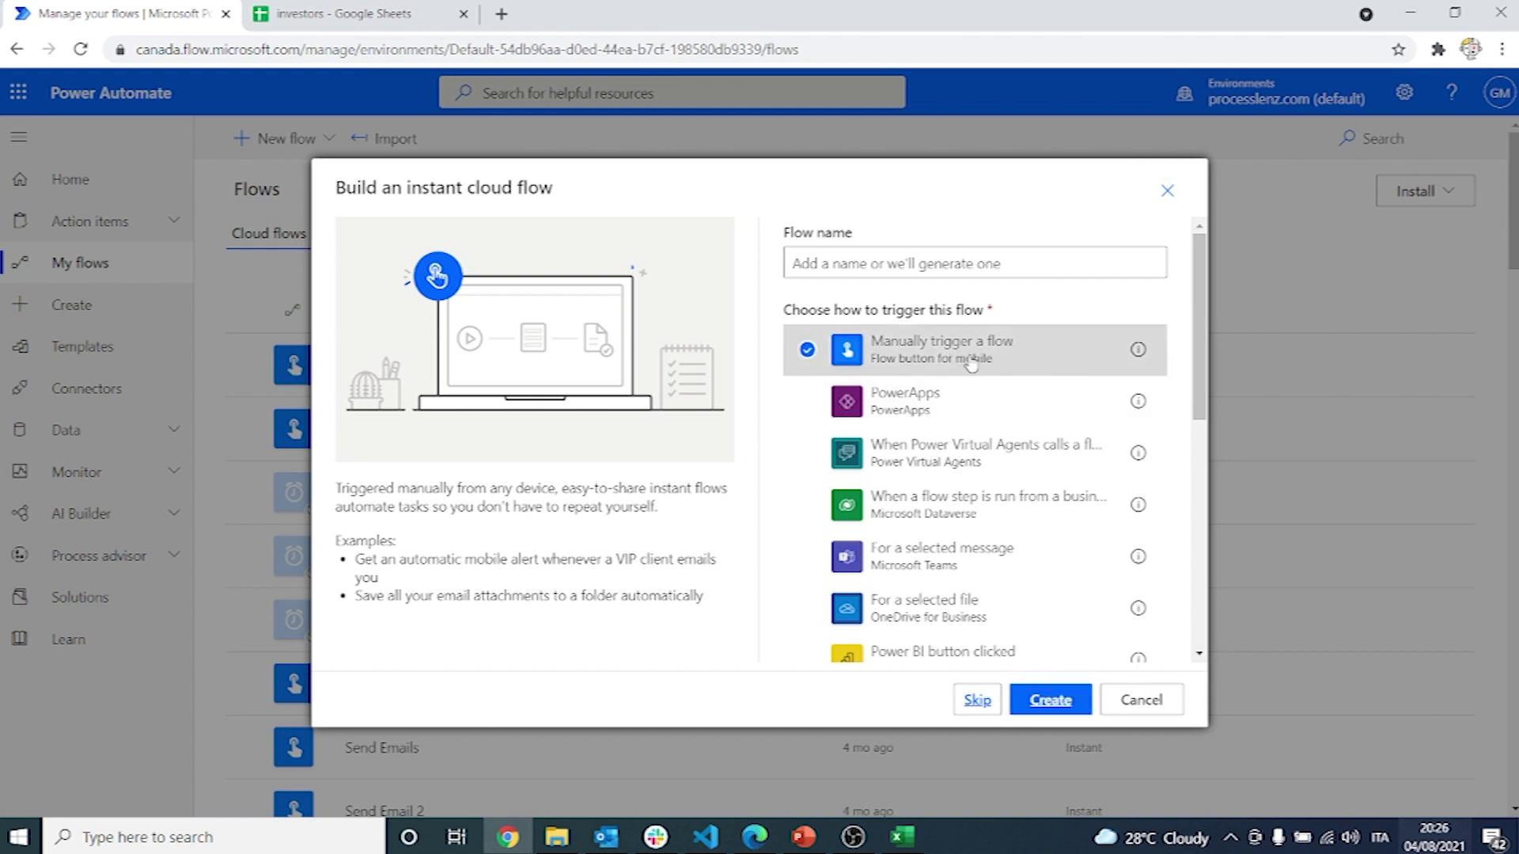
{"action": "left_click", "coordinate": [1040, 265]}
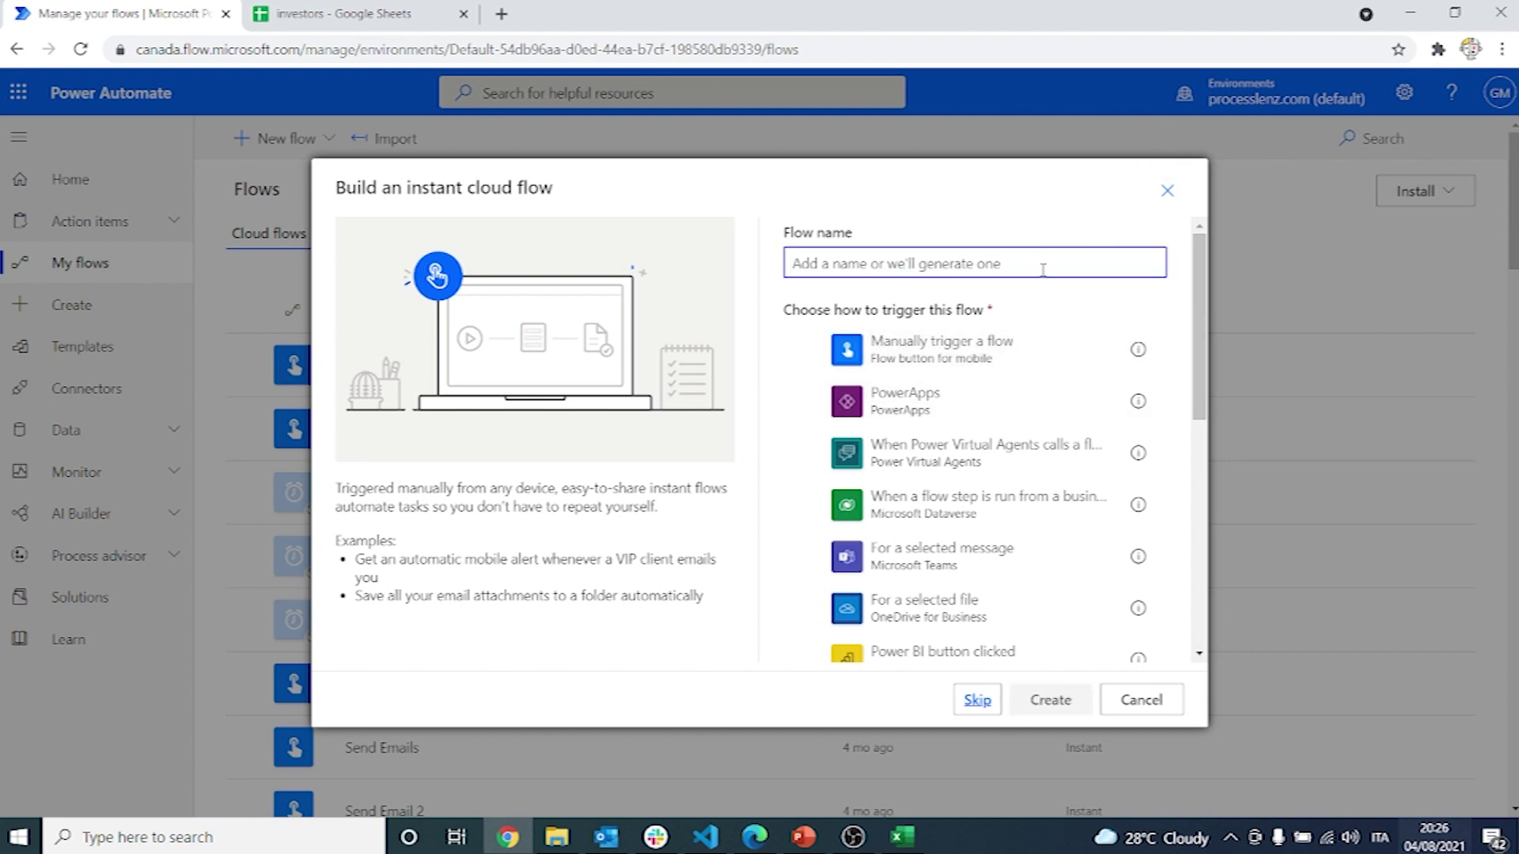
{"action": "type", "text": "Send emai"}
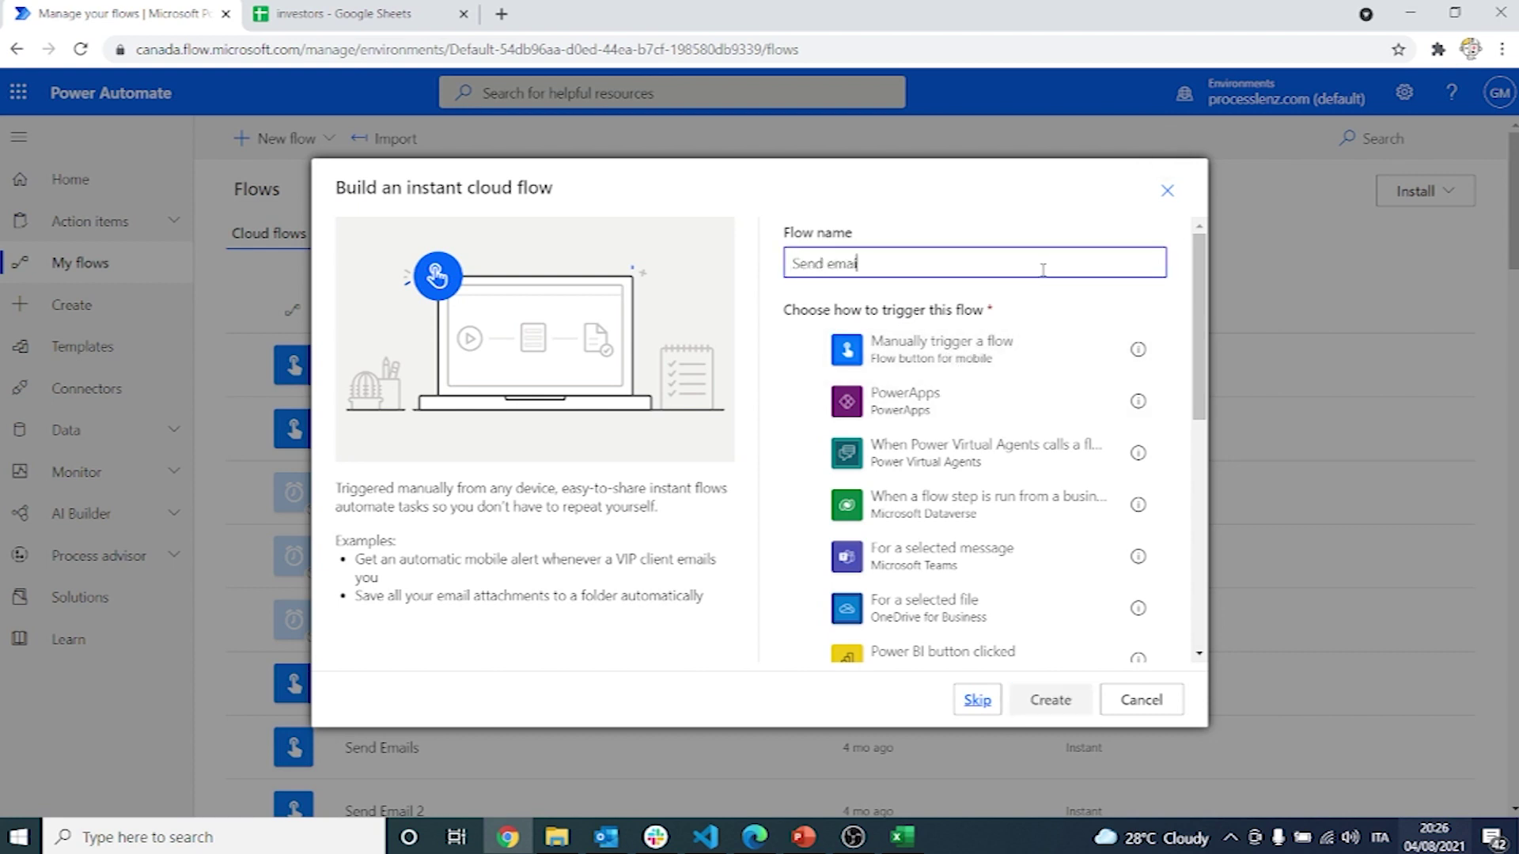
{"action": "type", "text": "l template to co"}
{"action": "type", "text": "nnections"}
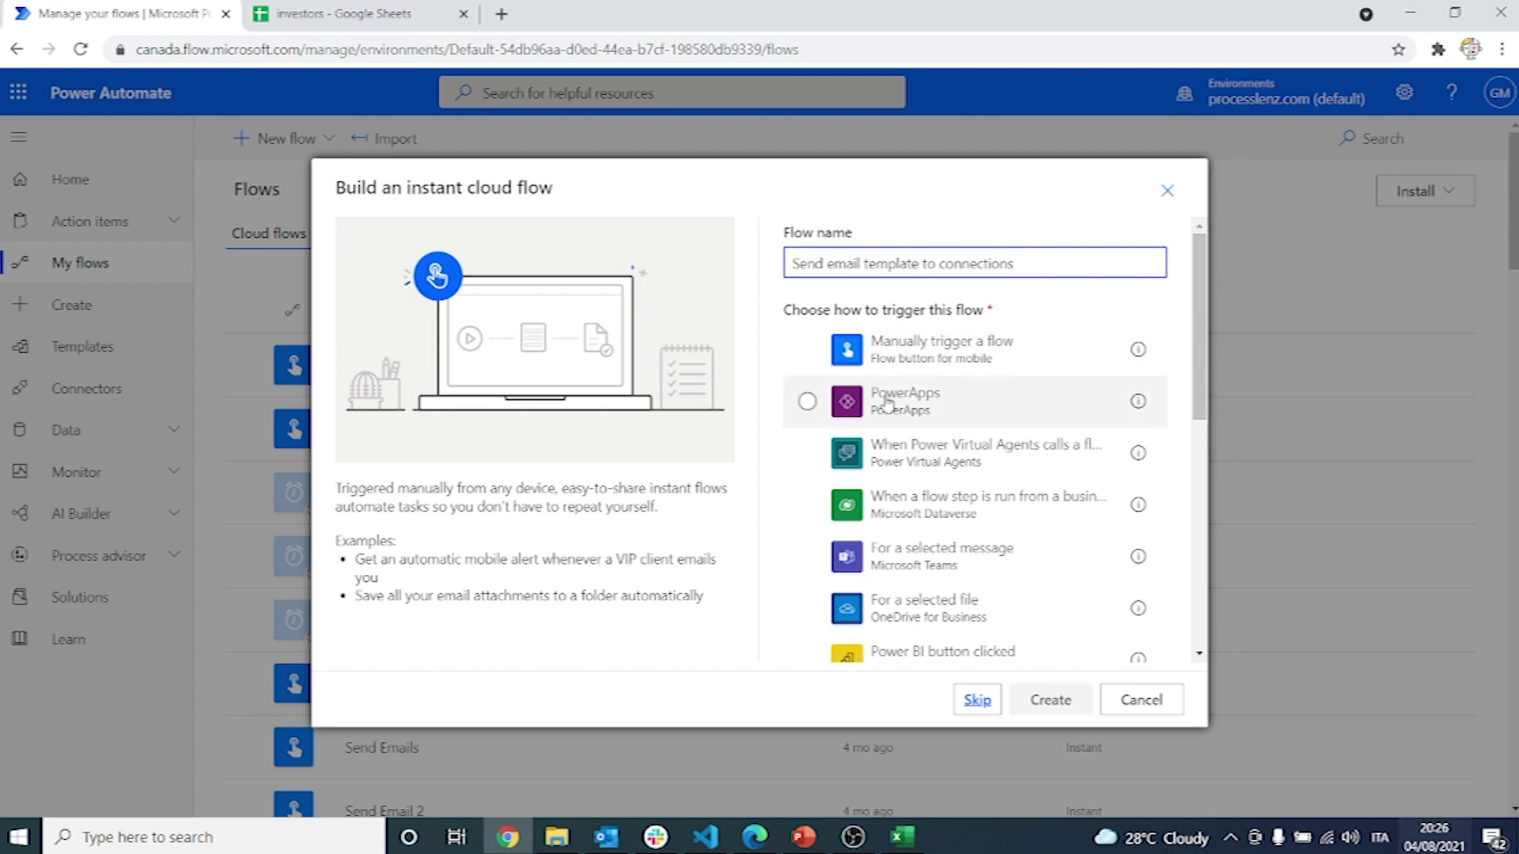
{"action": "left_click", "coordinate": [949, 350]}
{"action": "left_click", "coordinate": [1050, 698]}
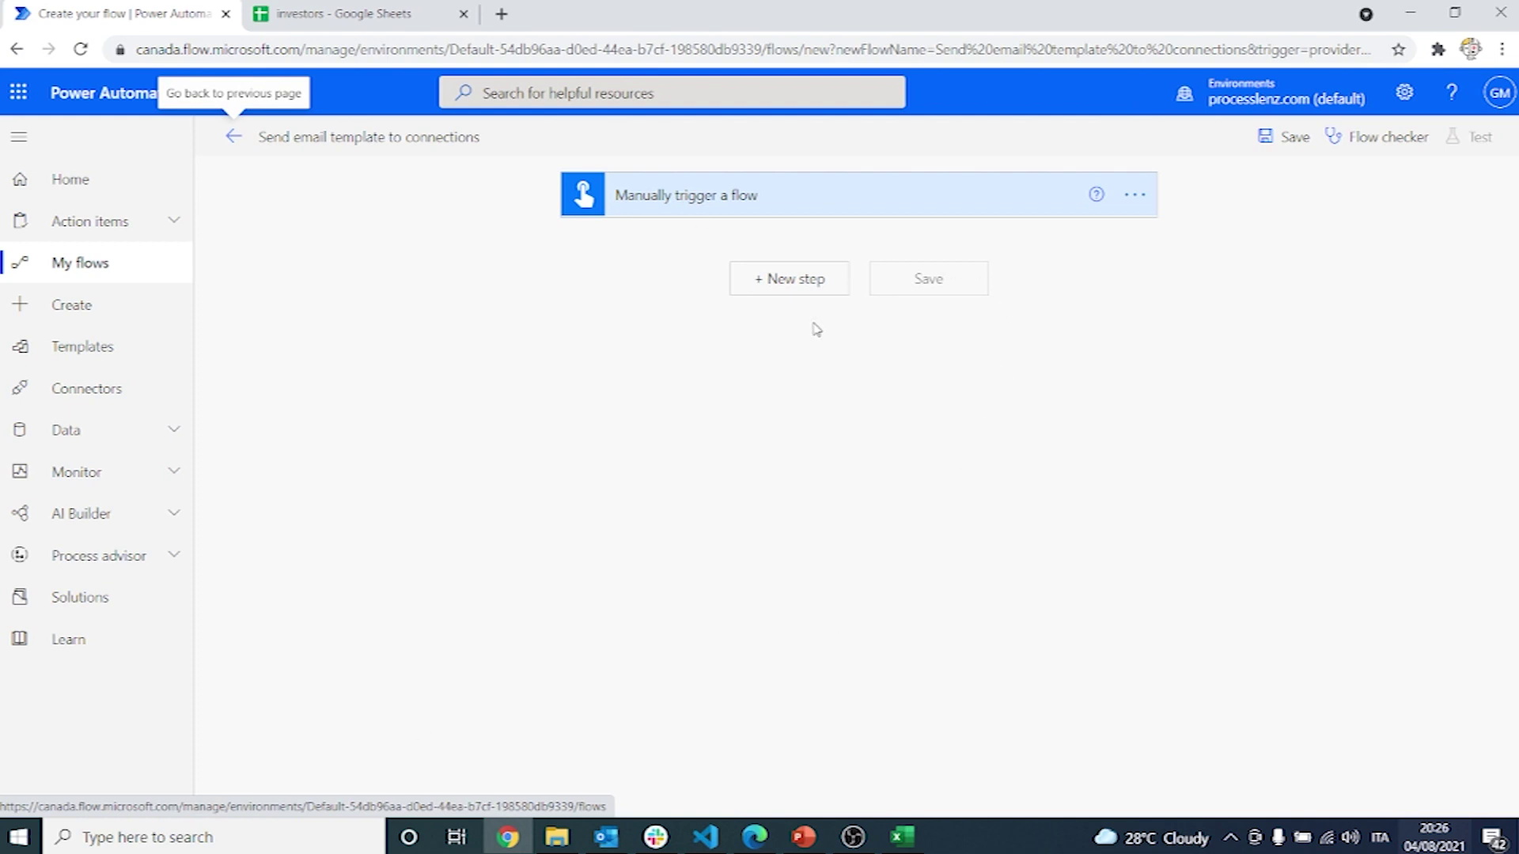
{"action": "left_click", "coordinate": [811, 281]}
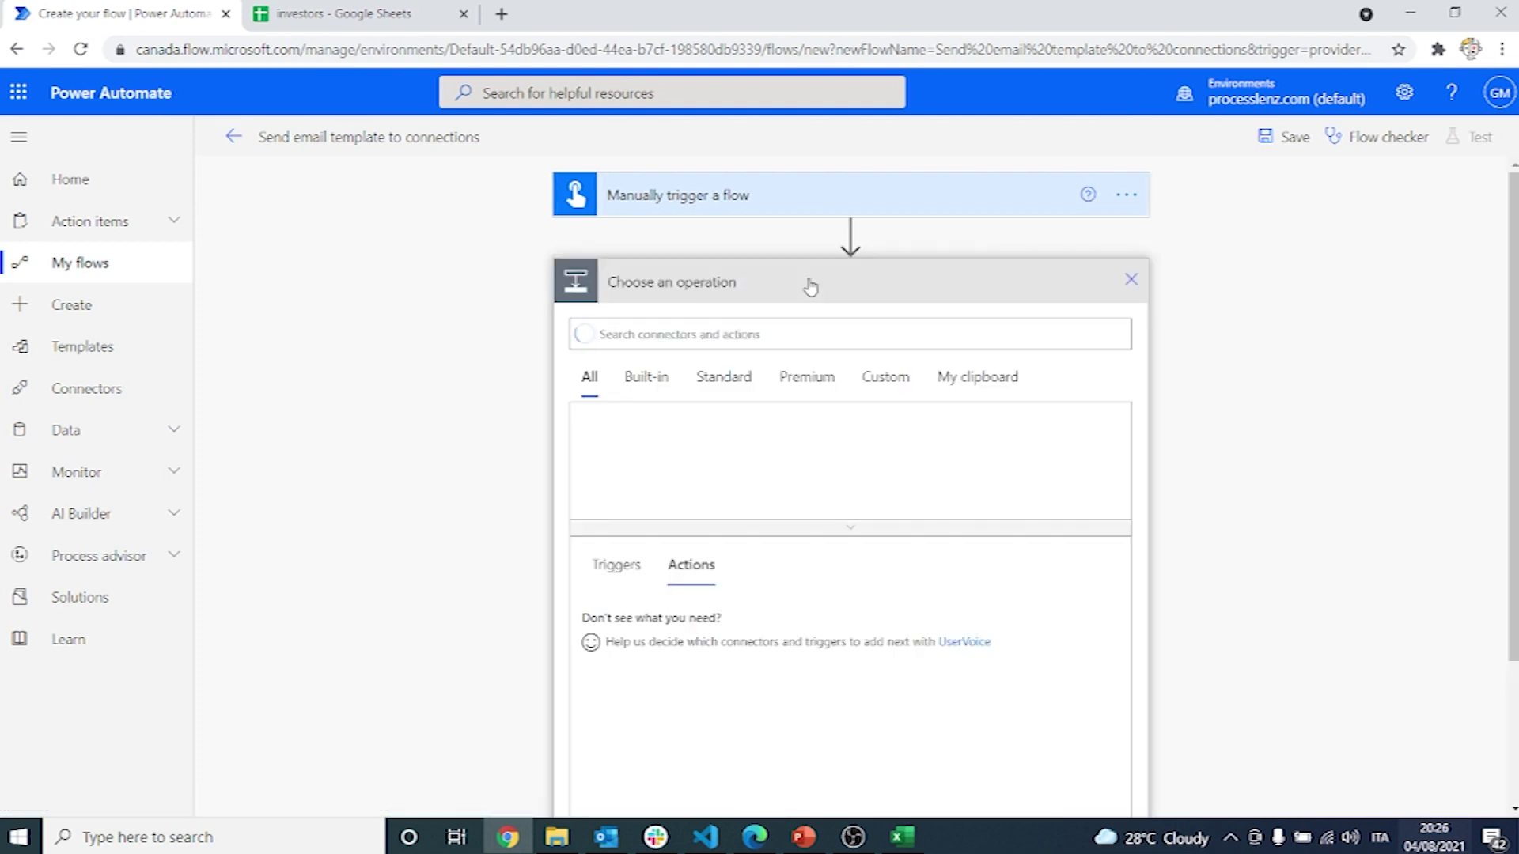
{"action": "left_click", "coordinate": [349, 13]}
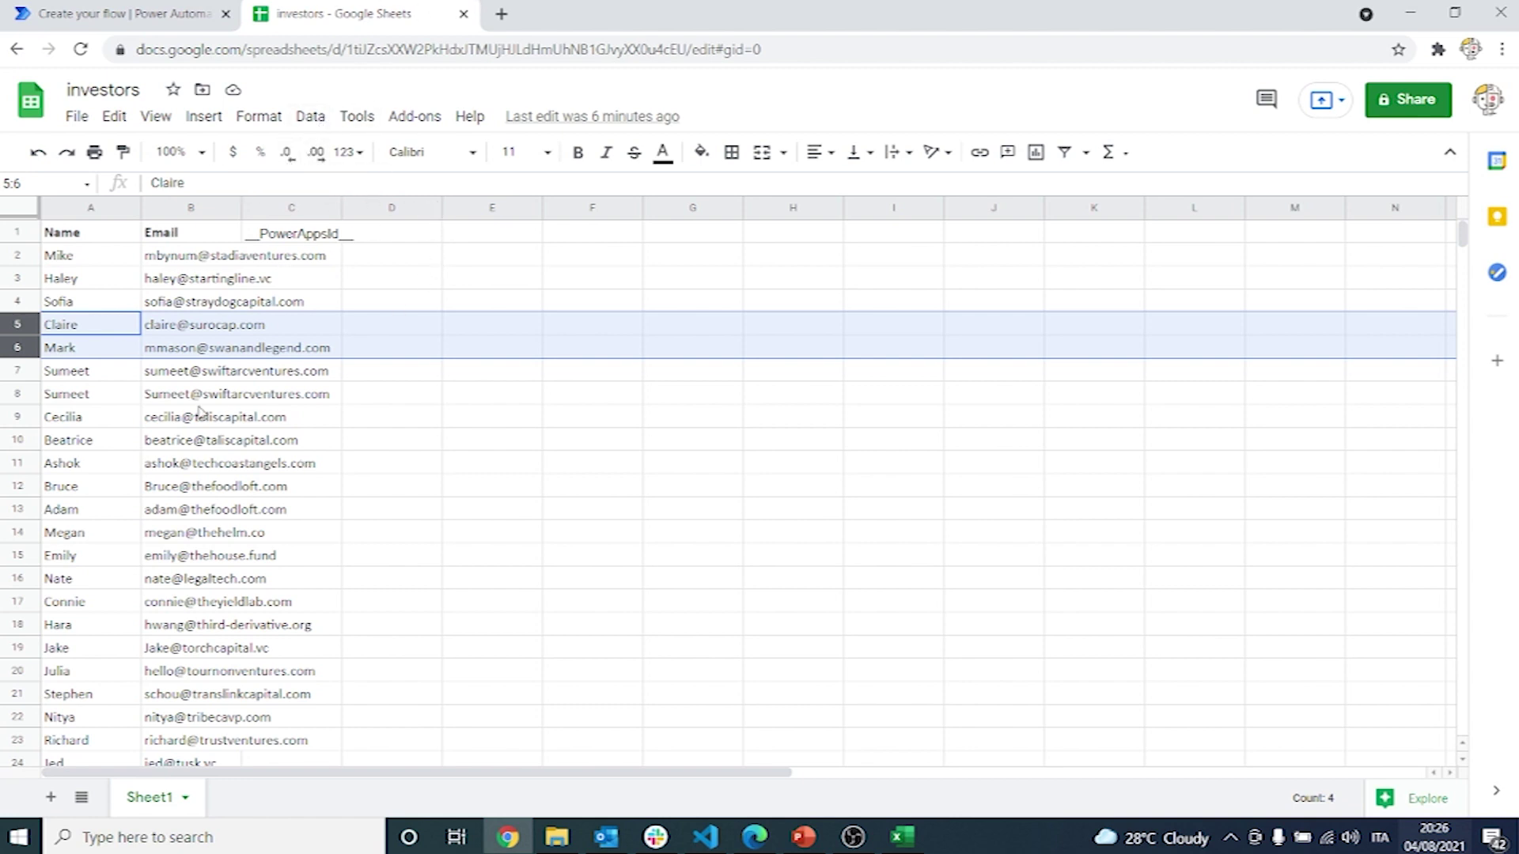
{"action": "scroll", "coordinate": [178, 266], "scroll_direction": "down", "scroll_amount": 3}
{"action": "scroll", "coordinate": [119, 315], "scroll_direction": "down", "scroll_amount": 3}
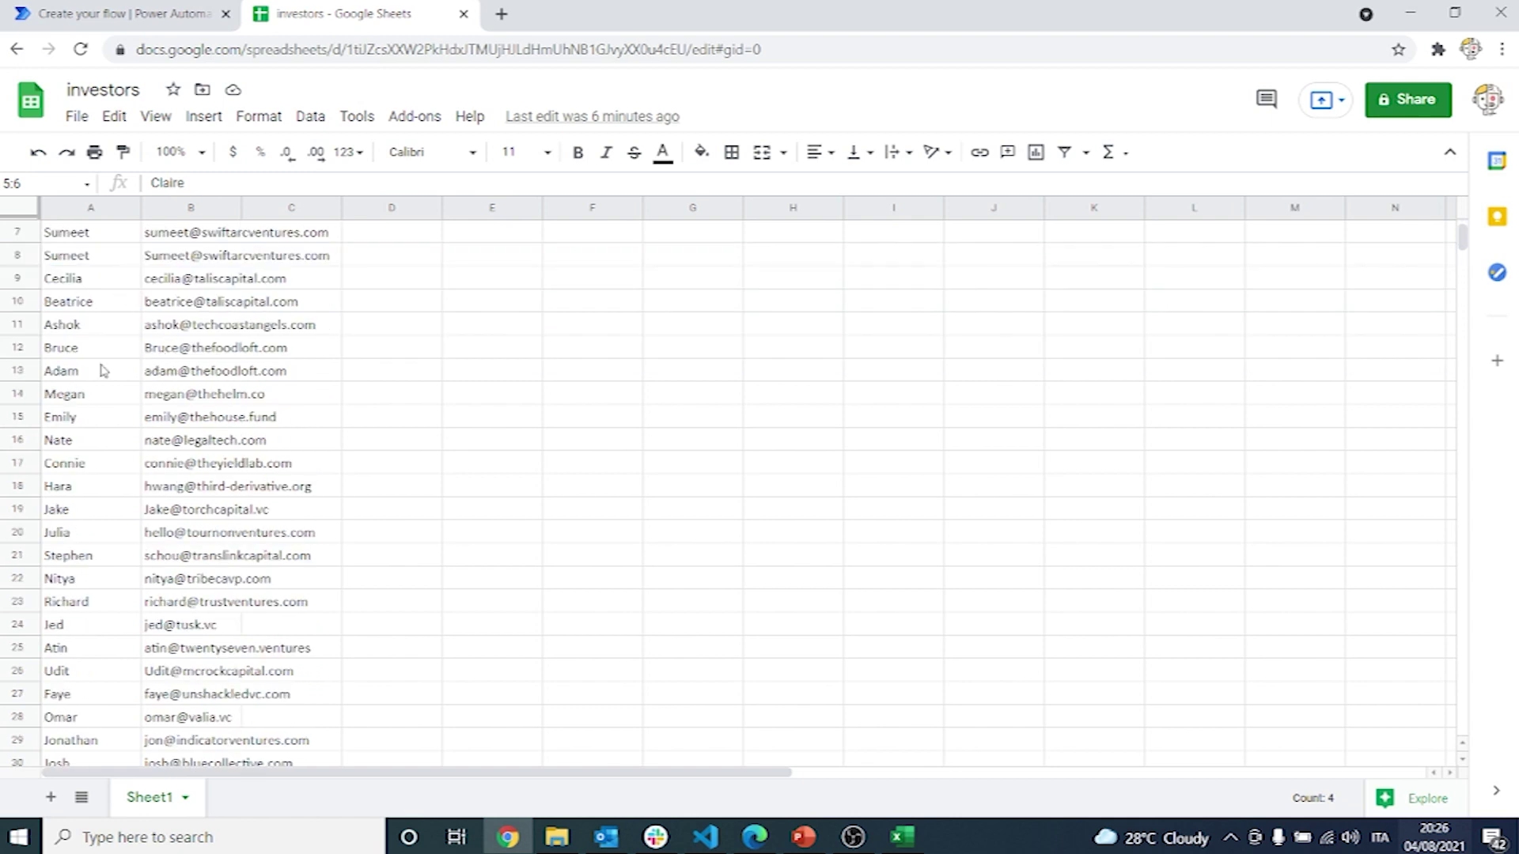
{"action": "scroll", "coordinate": [101, 272], "scroll_direction": "up", "scroll_amount": 6}
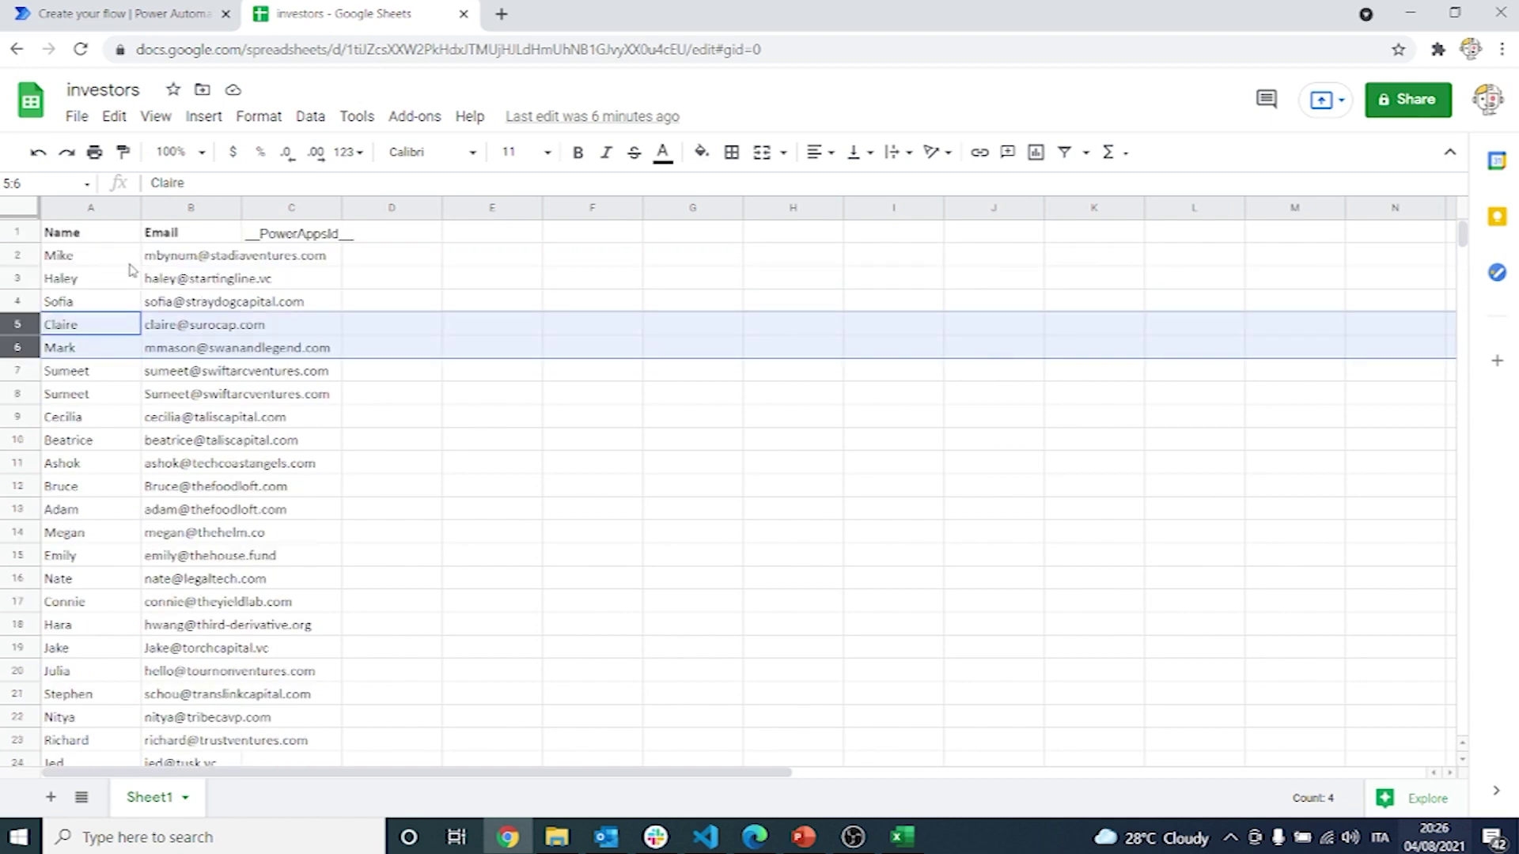
{"action": "left_click", "coordinate": [77, 277]}
{"action": "left_click", "coordinate": [83, 281]}
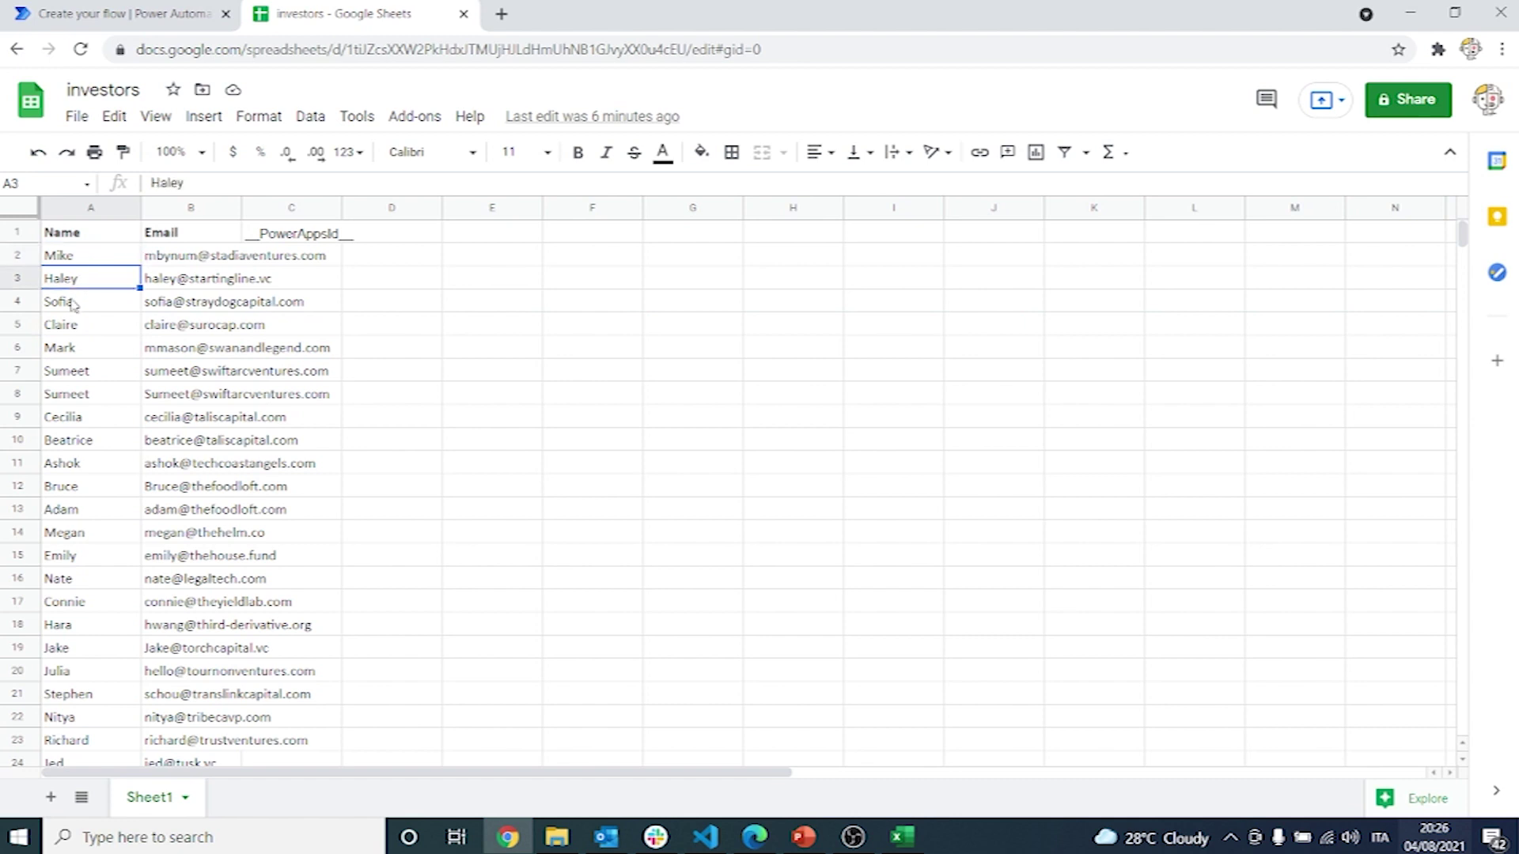
{"action": "left_click", "coordinate": [174, 262]}
{"action": "left_click", "coordinate": [186, 304]}
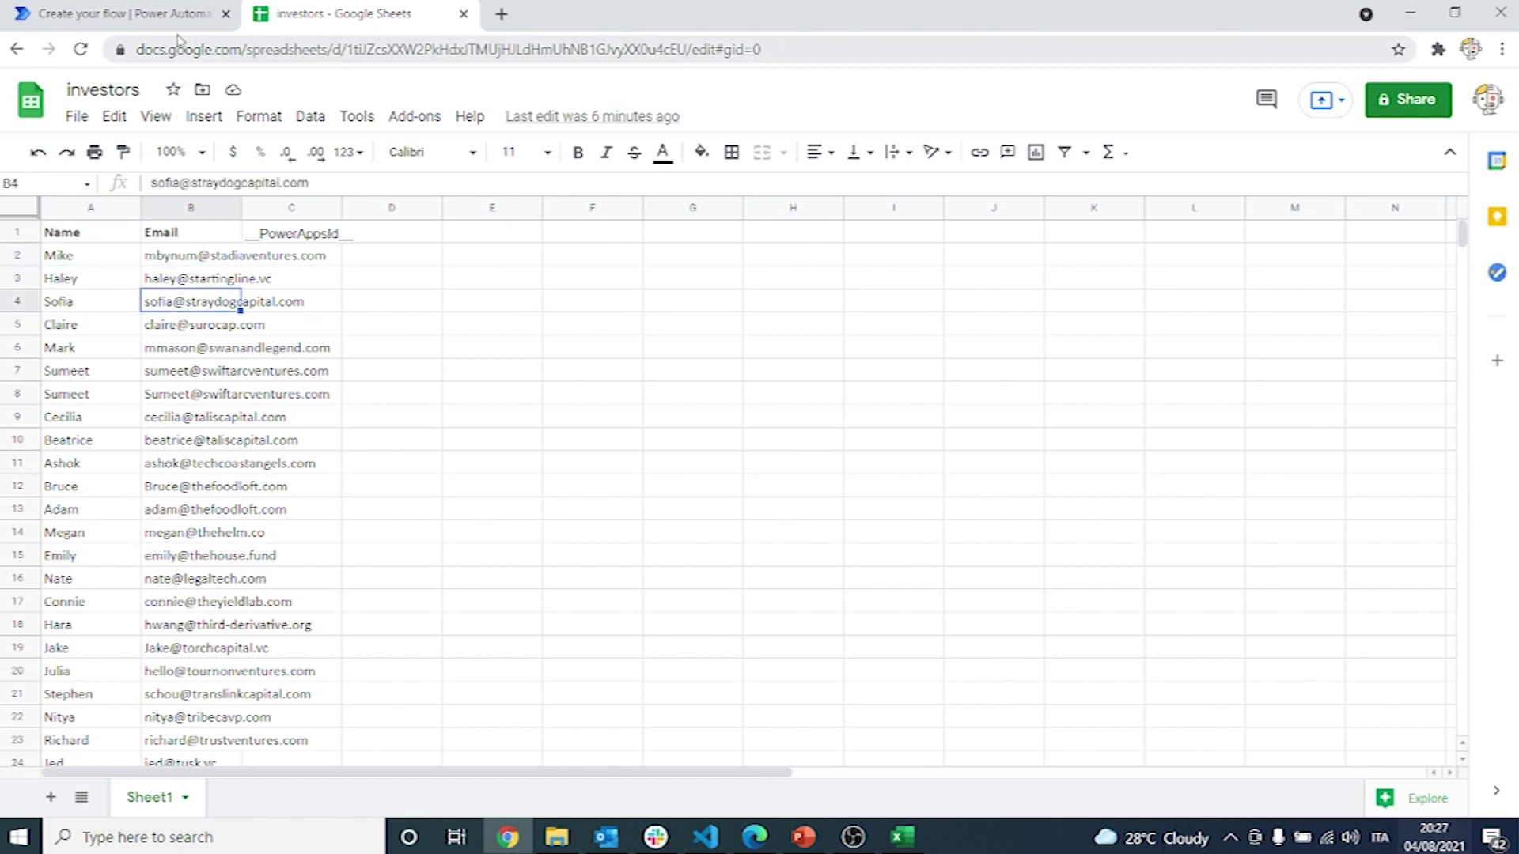
{"action": "left_click", "coordinate": [125, 13]}
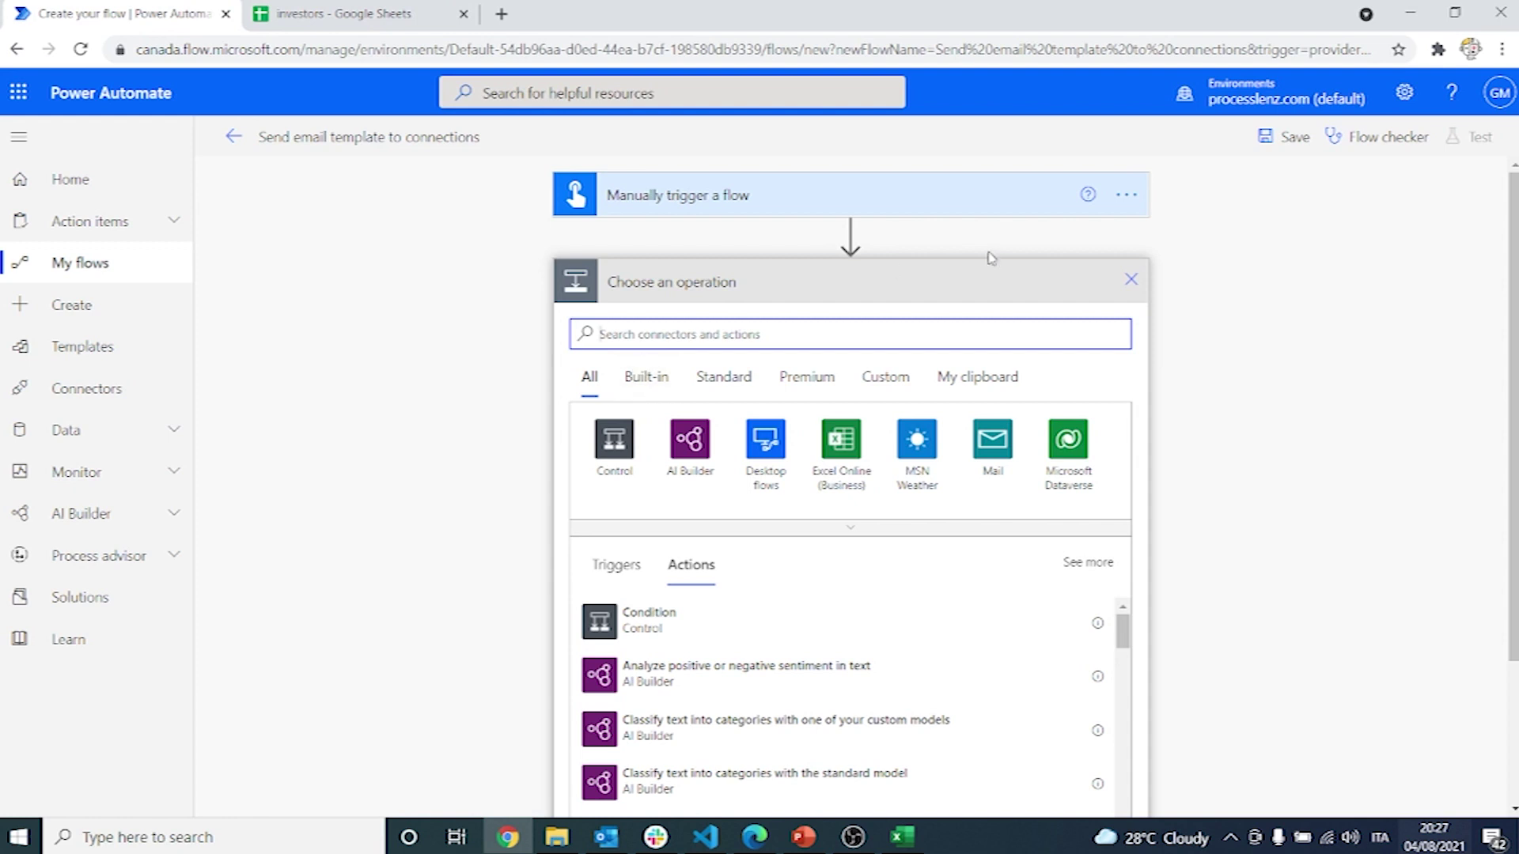
{"action": "type", "text": "sheet"}
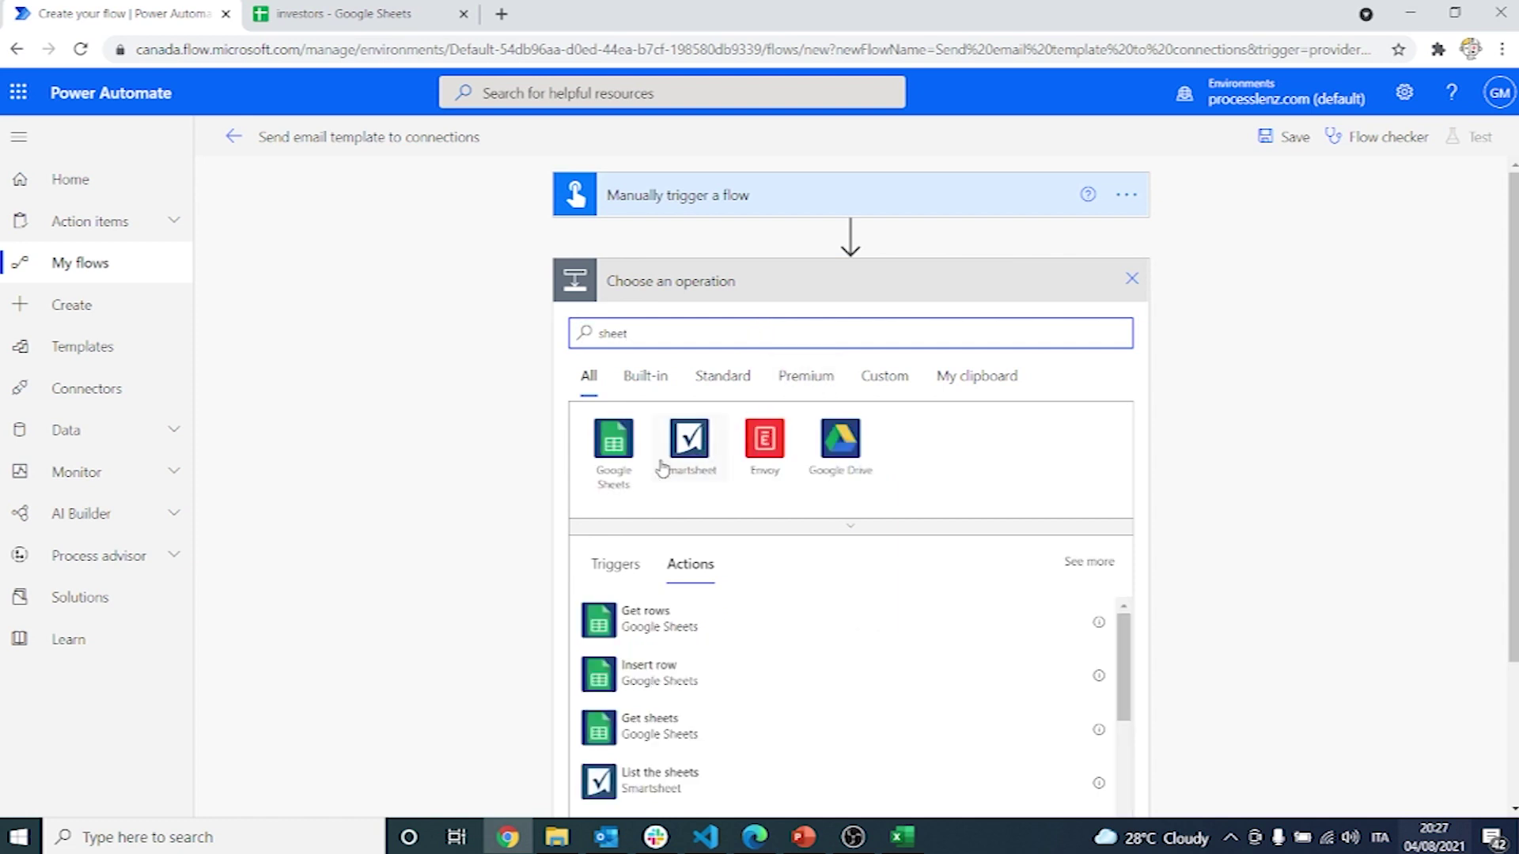
Step: Insert the Google Sheets connector's Get rows action, briefly checking the contact spreadsheet
{"action": "left_click", "coordinate": [614, 445]}
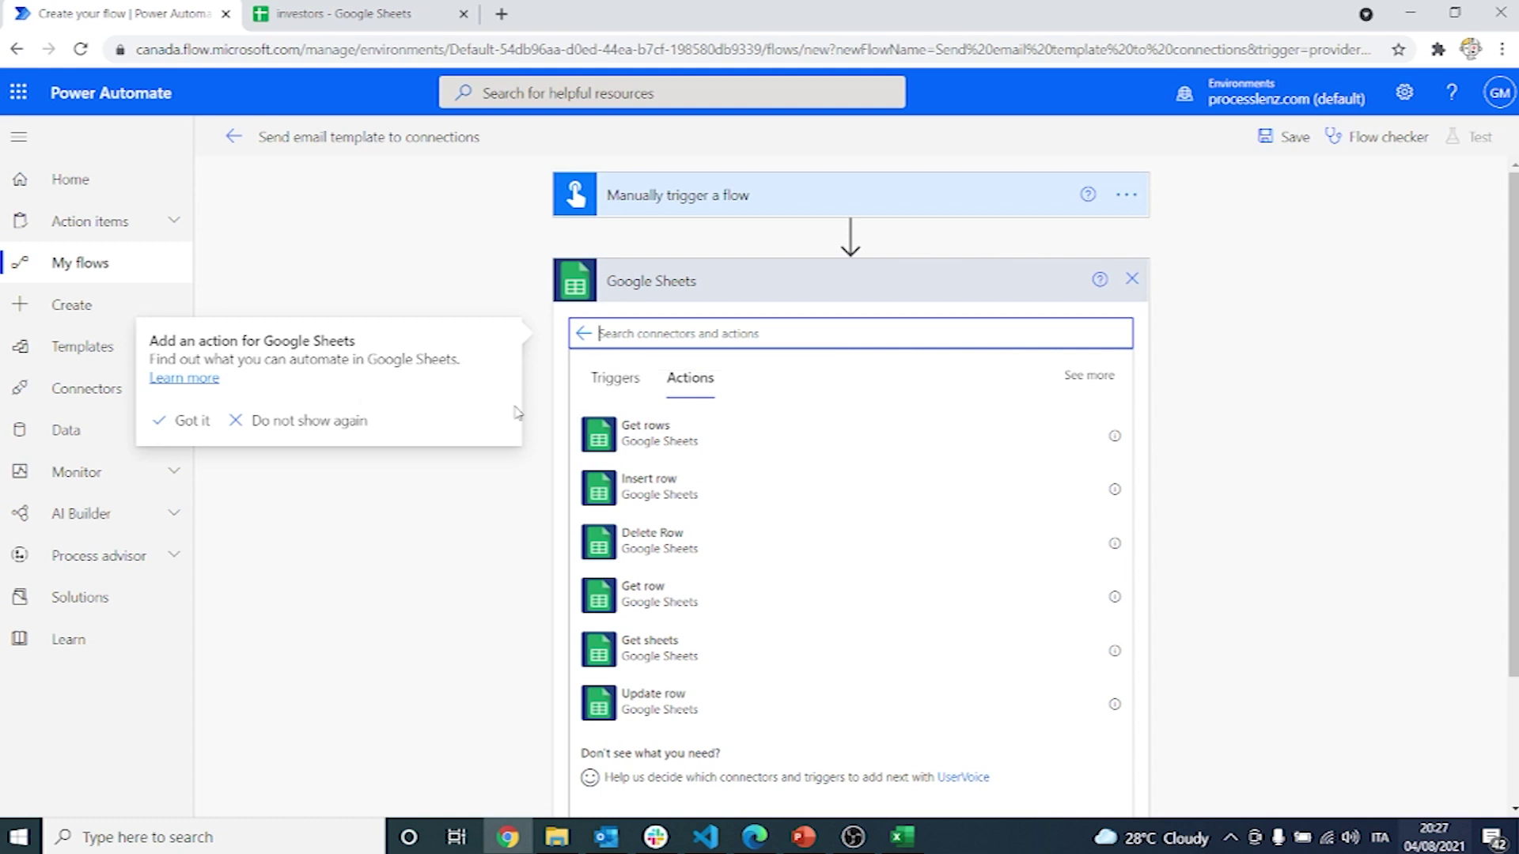
{"action": "left_click", "coordinate": [683, 447]}
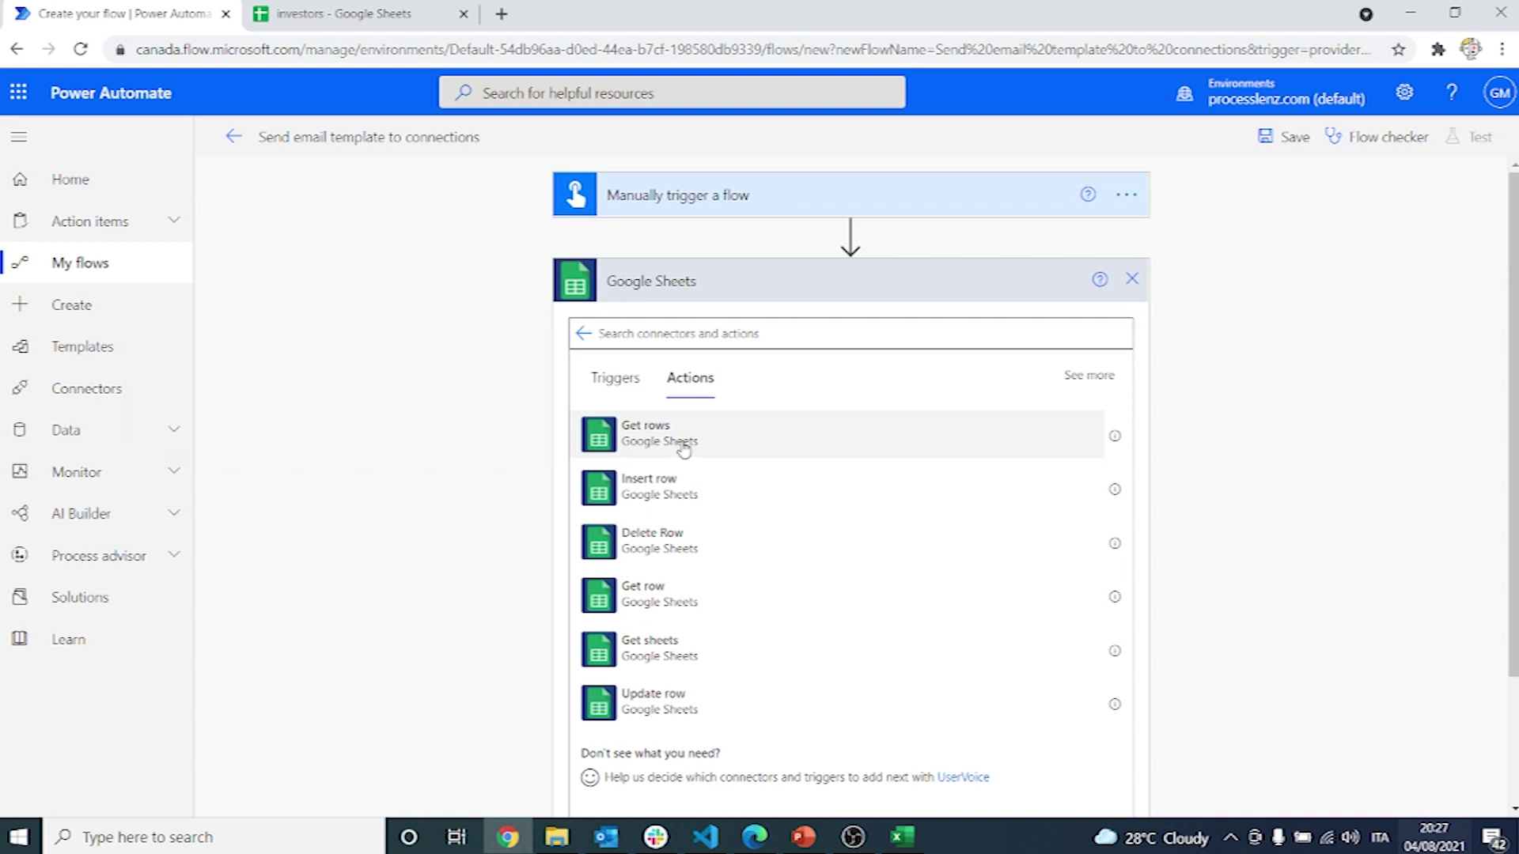
{"action": "left_click", "coordinate": [683, 440]}
{"action": "left_click", "coordinate": [344, 13]}
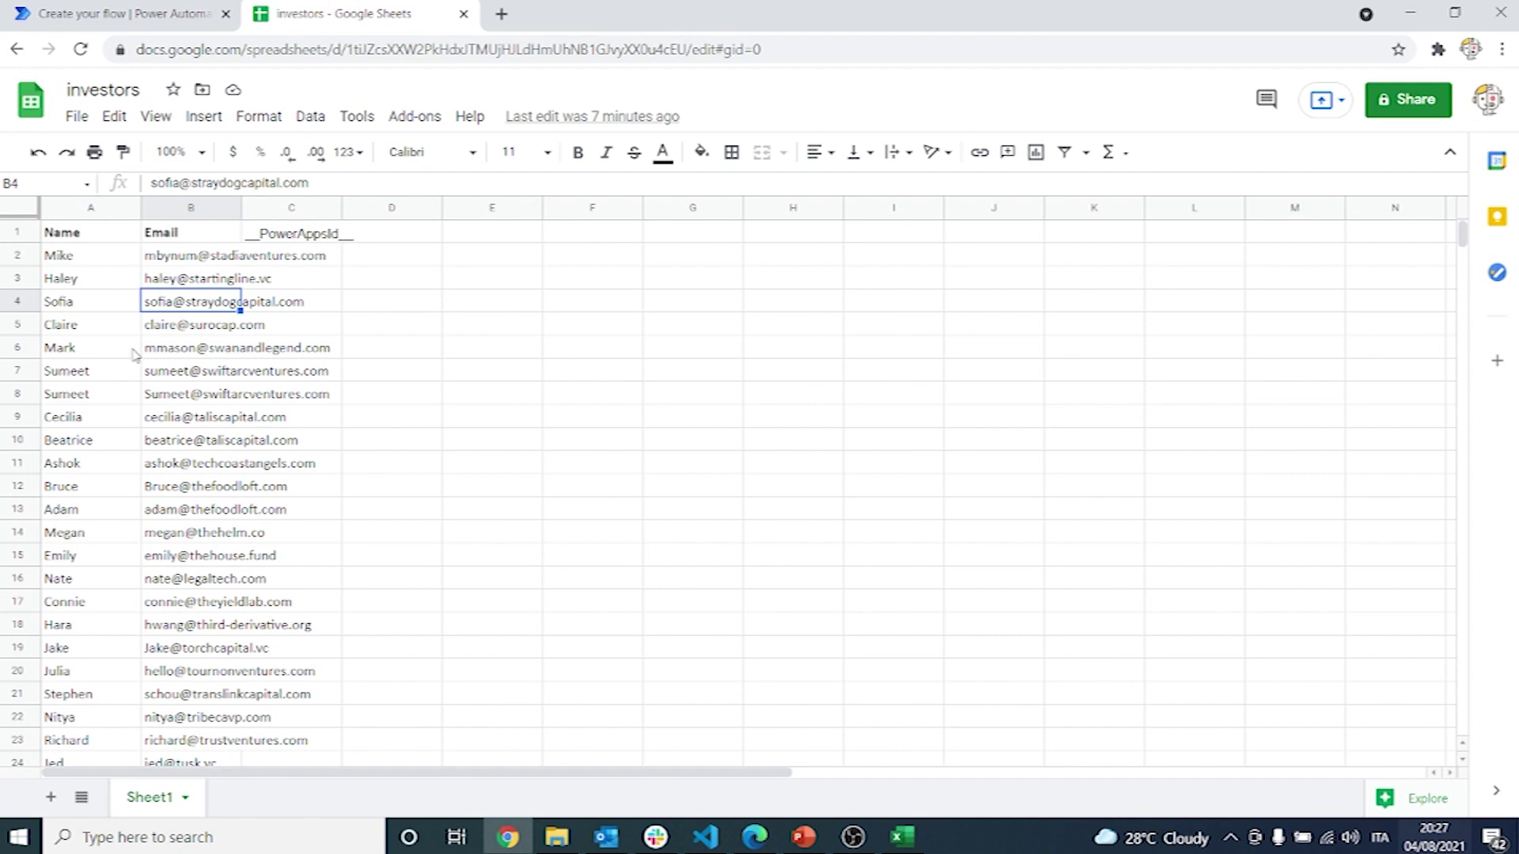
{"action": "left_click", "coordinate": [125, 13]}
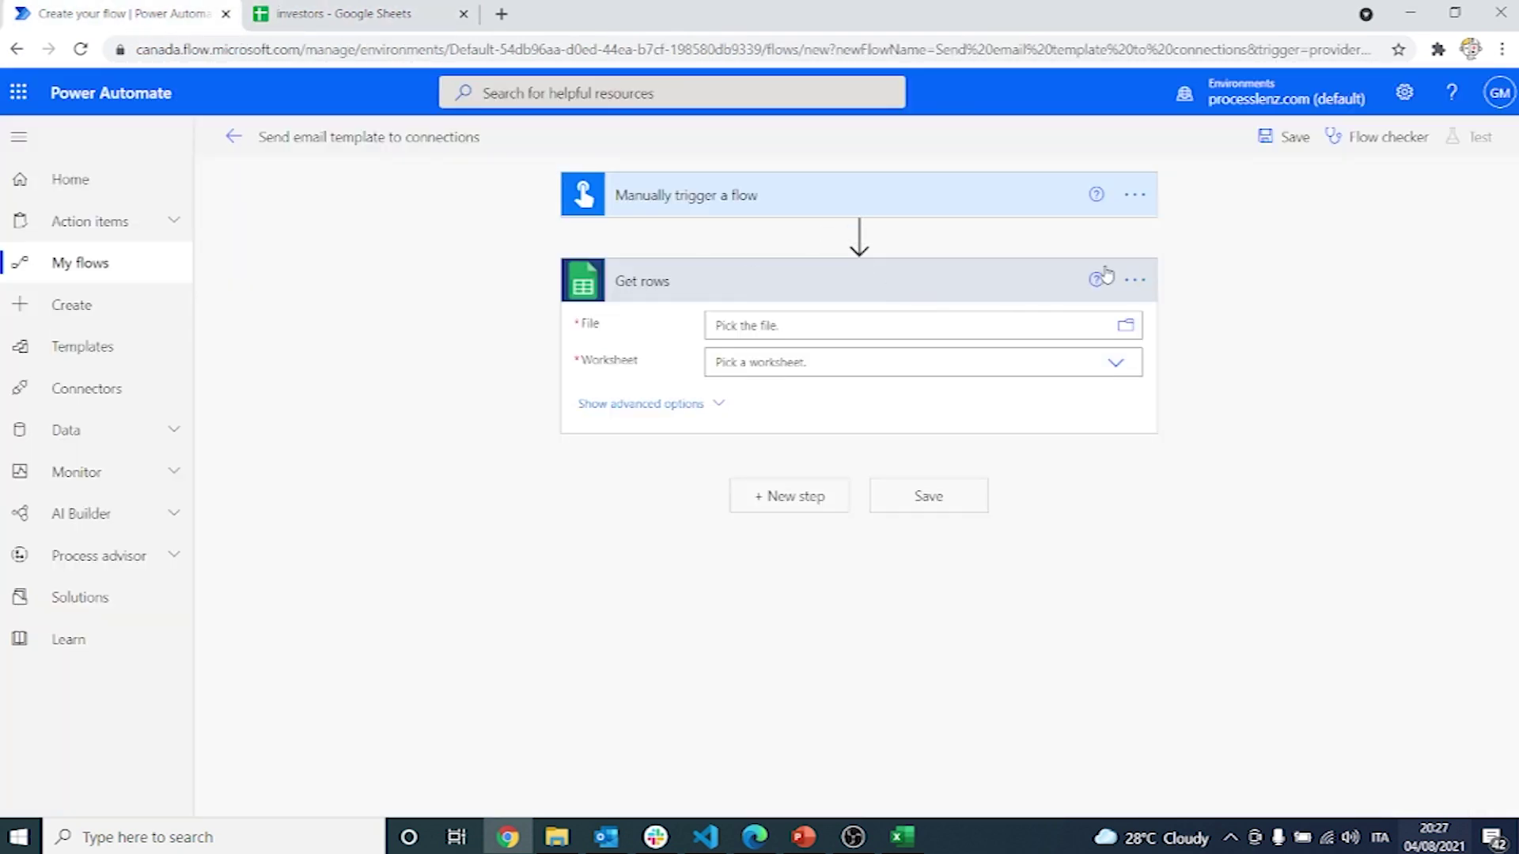
Step: Set the Get rows file to GoogleDrive > PowerAutomate > Investors > investors
{"action": "left_click", "coordinate": [1124, 326]}
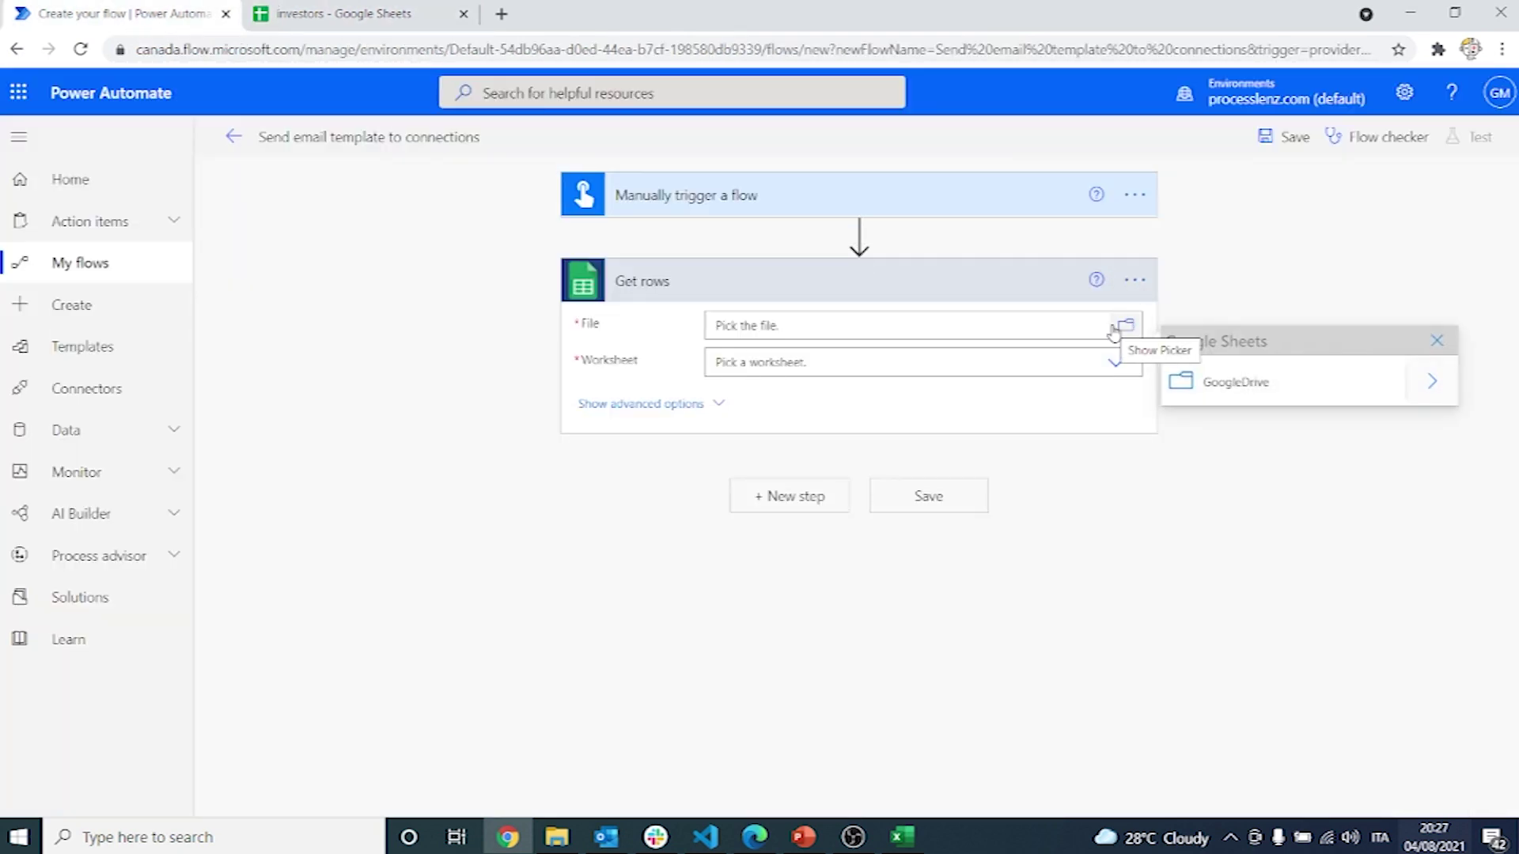
{"action": "left_click", "coordinate": [1431, 383]}
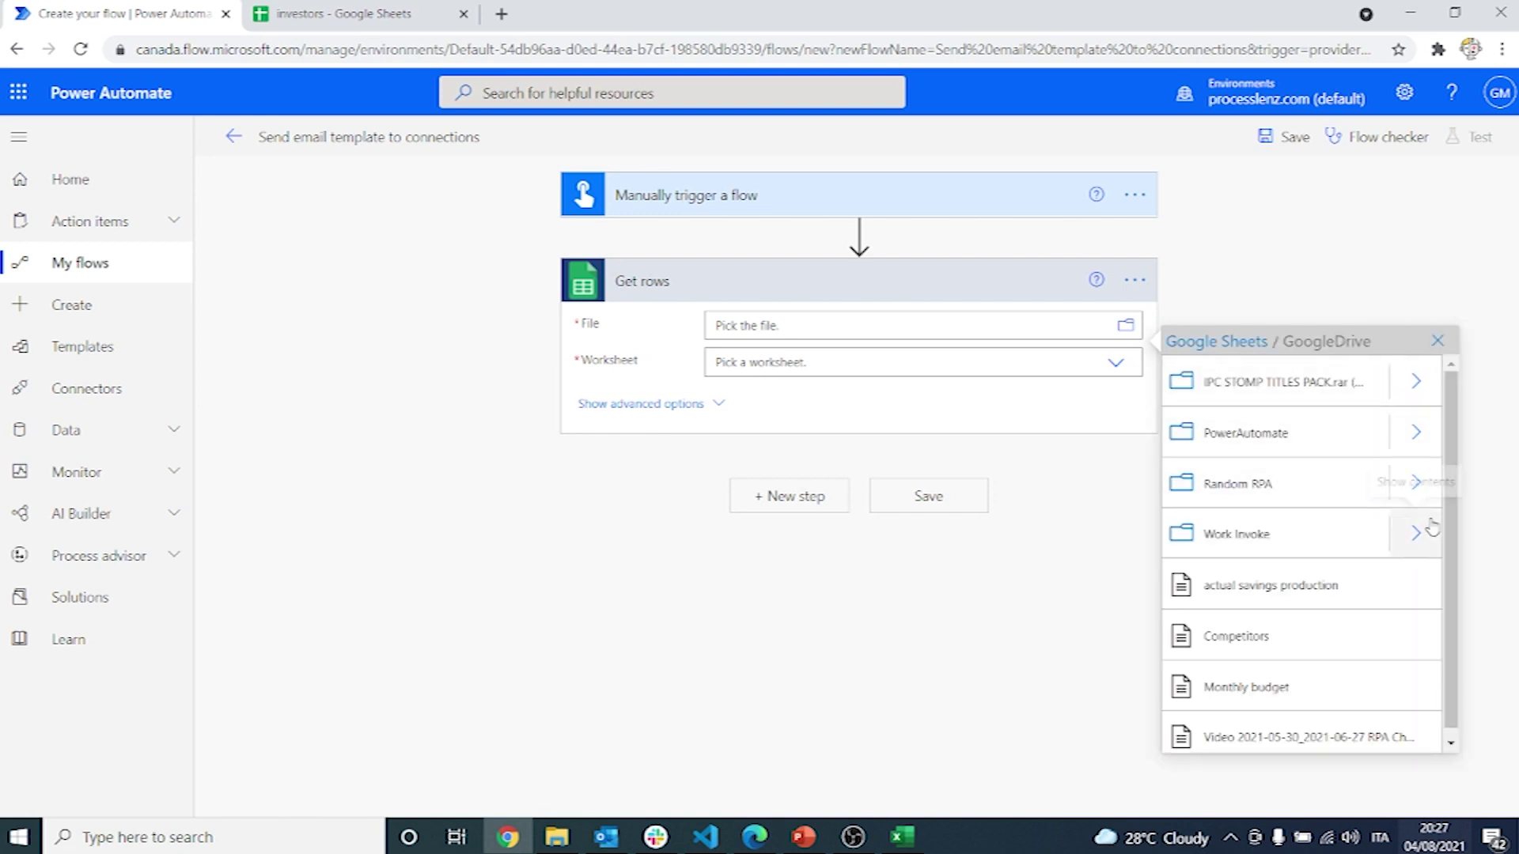
{"action": "left_click", "coordinate": [1416, 432]}
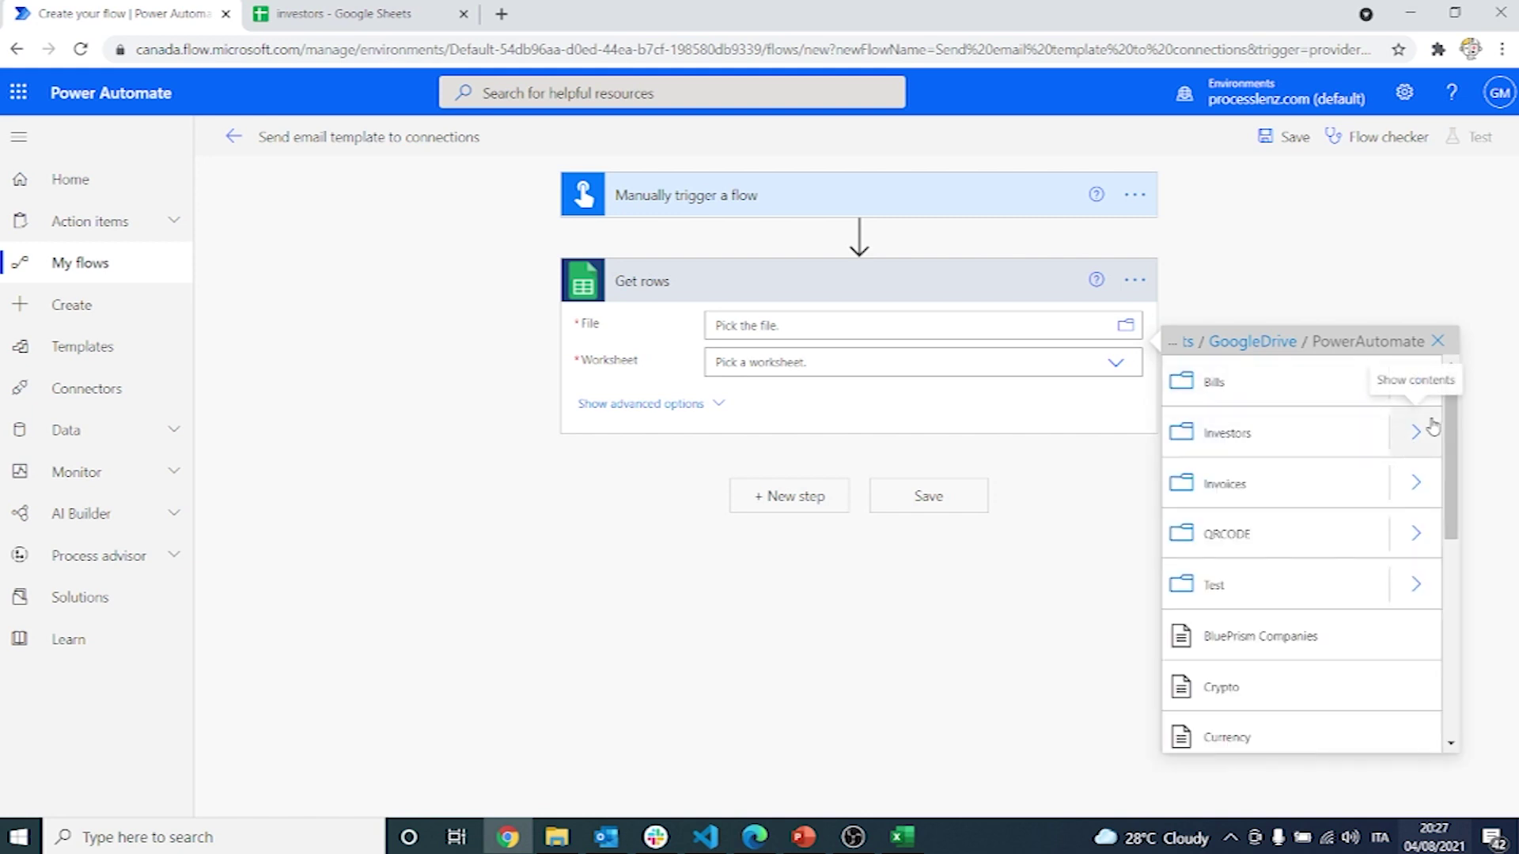
{"action": "left_click", "coordinate": [1414, 431]}
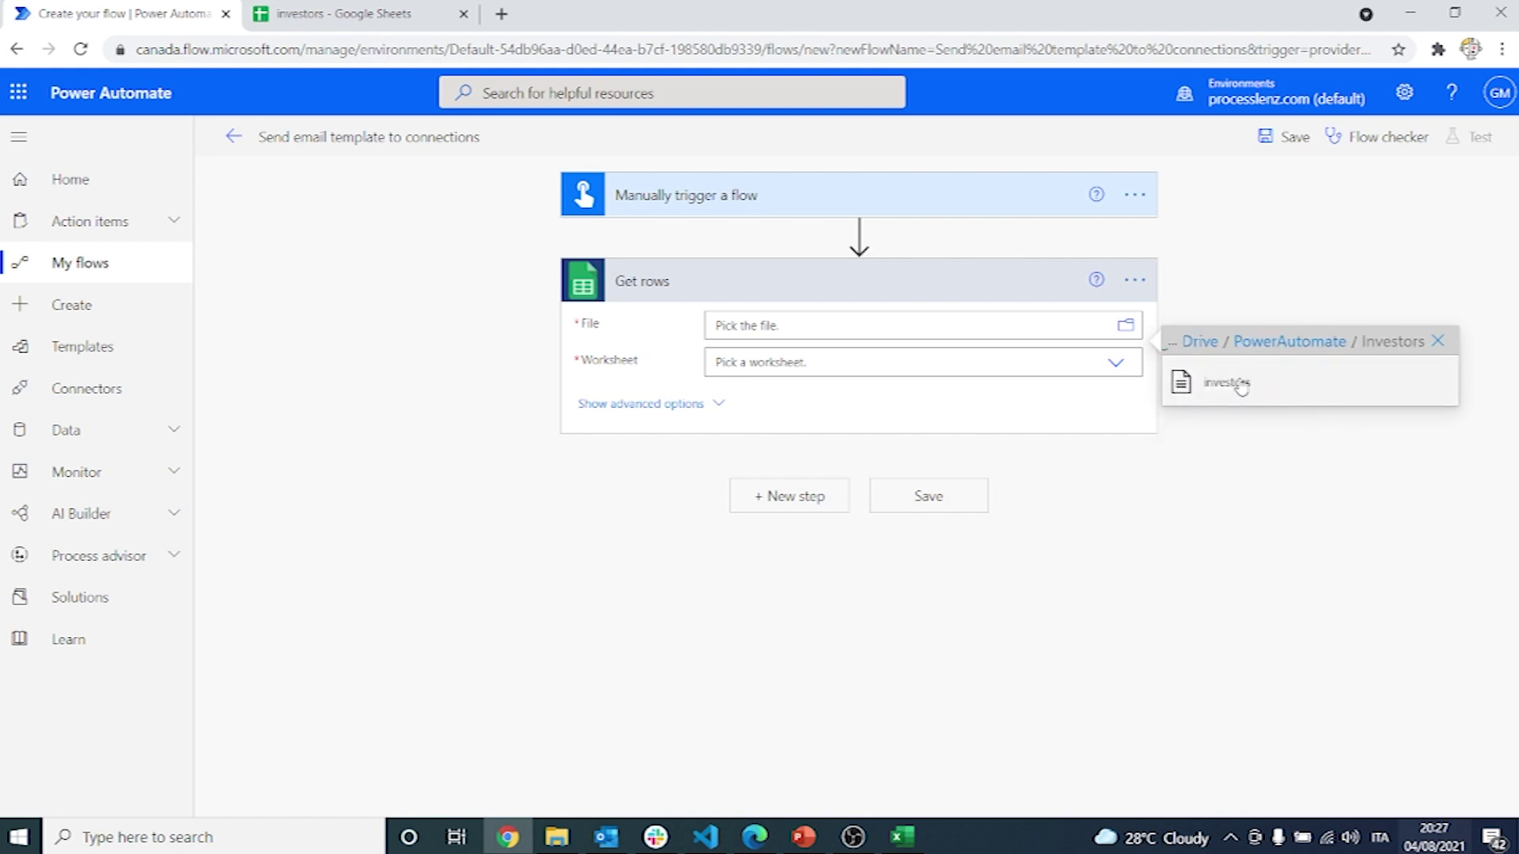
{"action": "left_click", "coordinate": [1244, 390]}
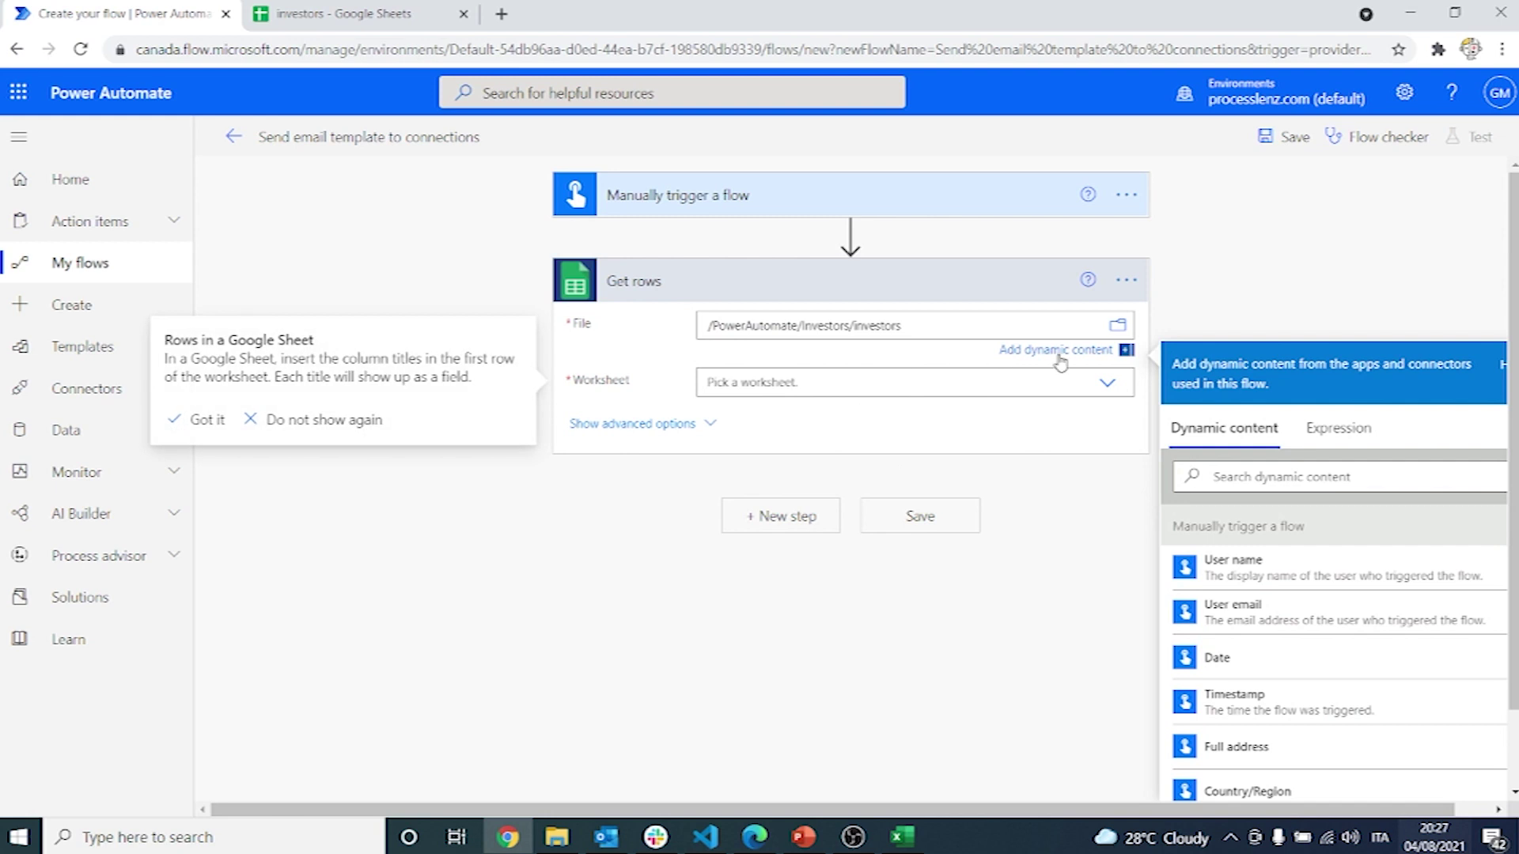
Step: Choose Sheet1 as the worksheet and save the flow
{"action": "left_click", "coordinate": [1108, 383]}
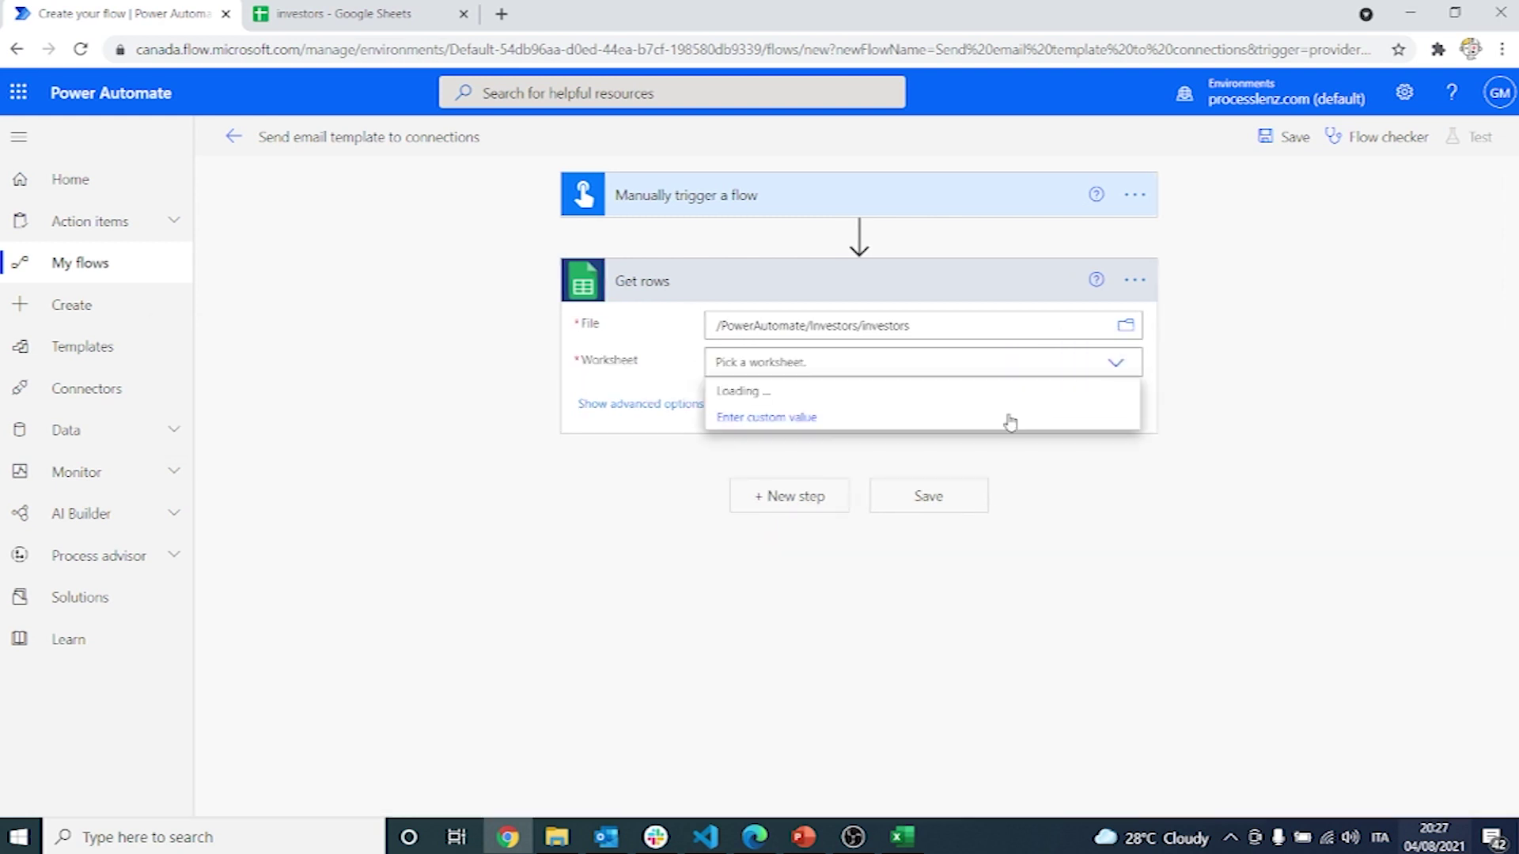
{"action": "left_click", "coordinate": [761, 395]}
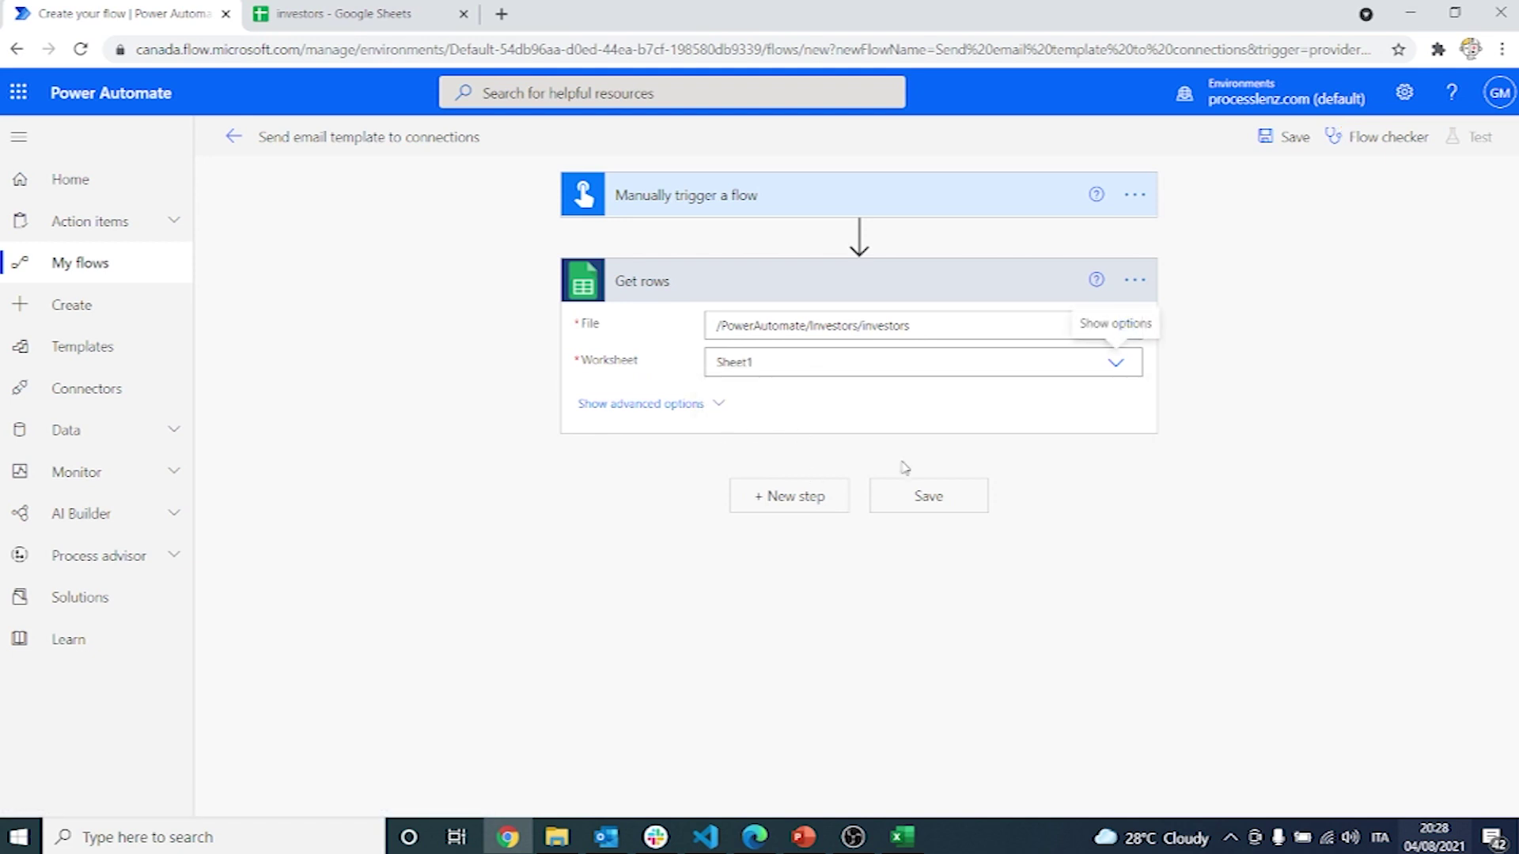
{"action": "left_click", "coordinate": [928, 495]}
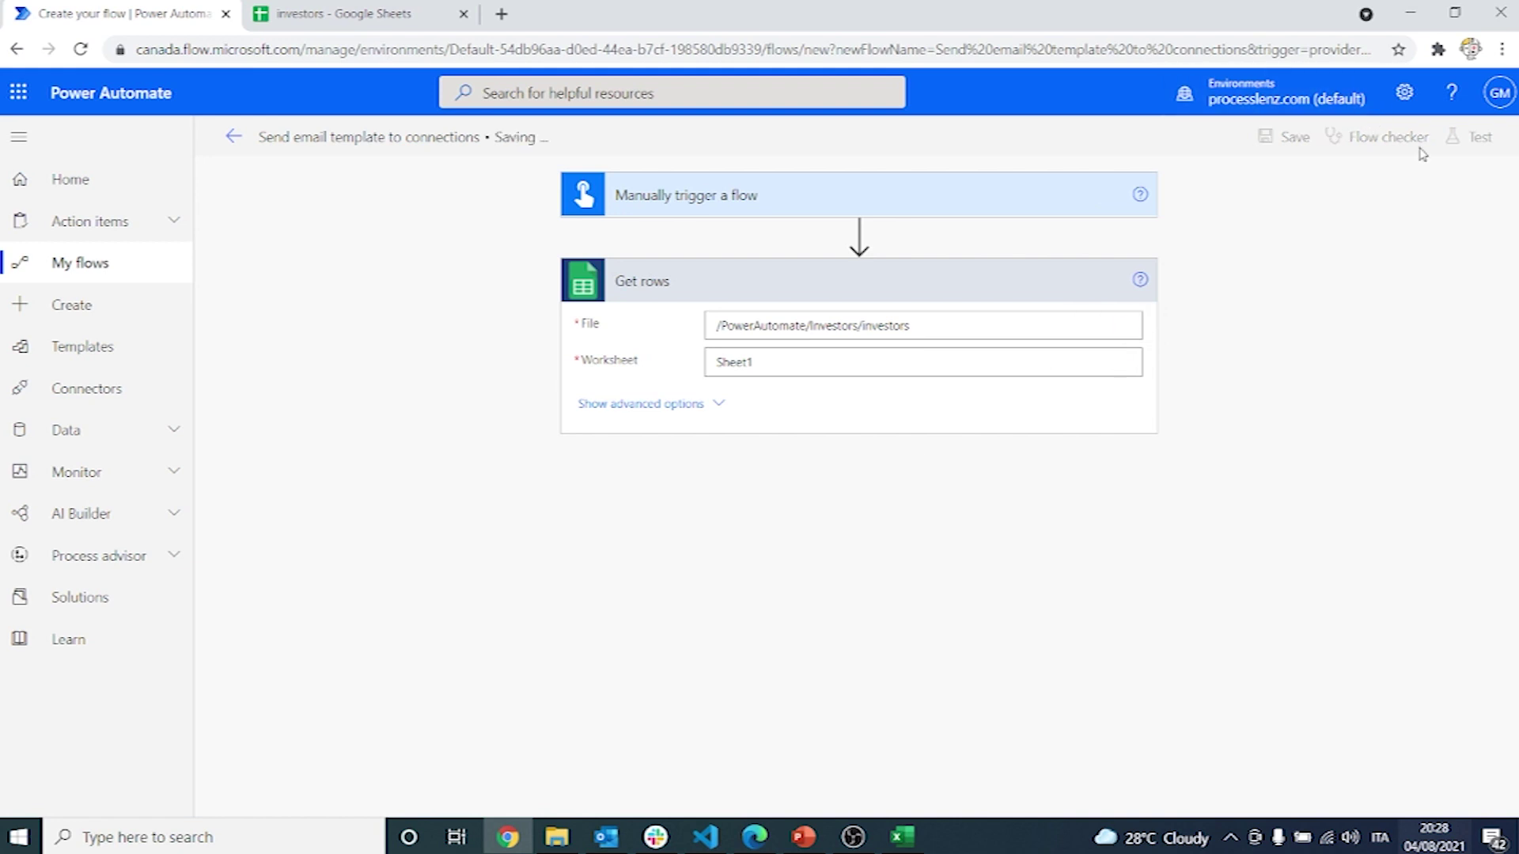
Step: Run a manual test of the flow, continuing past the connection check
{"action": "left_click", "coordinate": [1481, 137]}
{"action": "left_click", "coordinate": [1210, 184]}
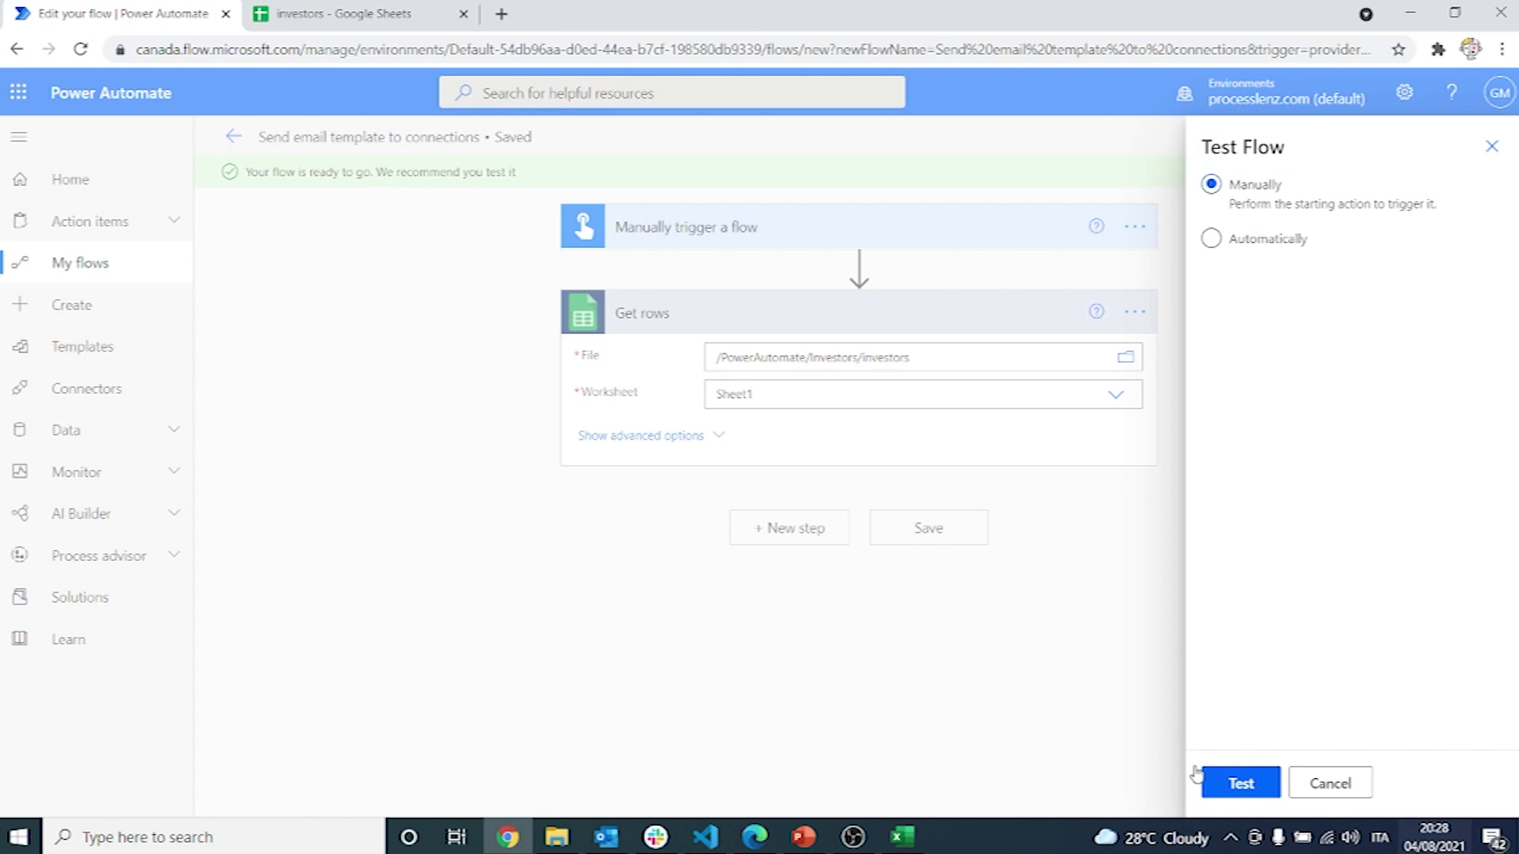
{"action": "left_click", "coordinate": [1240, 784]}
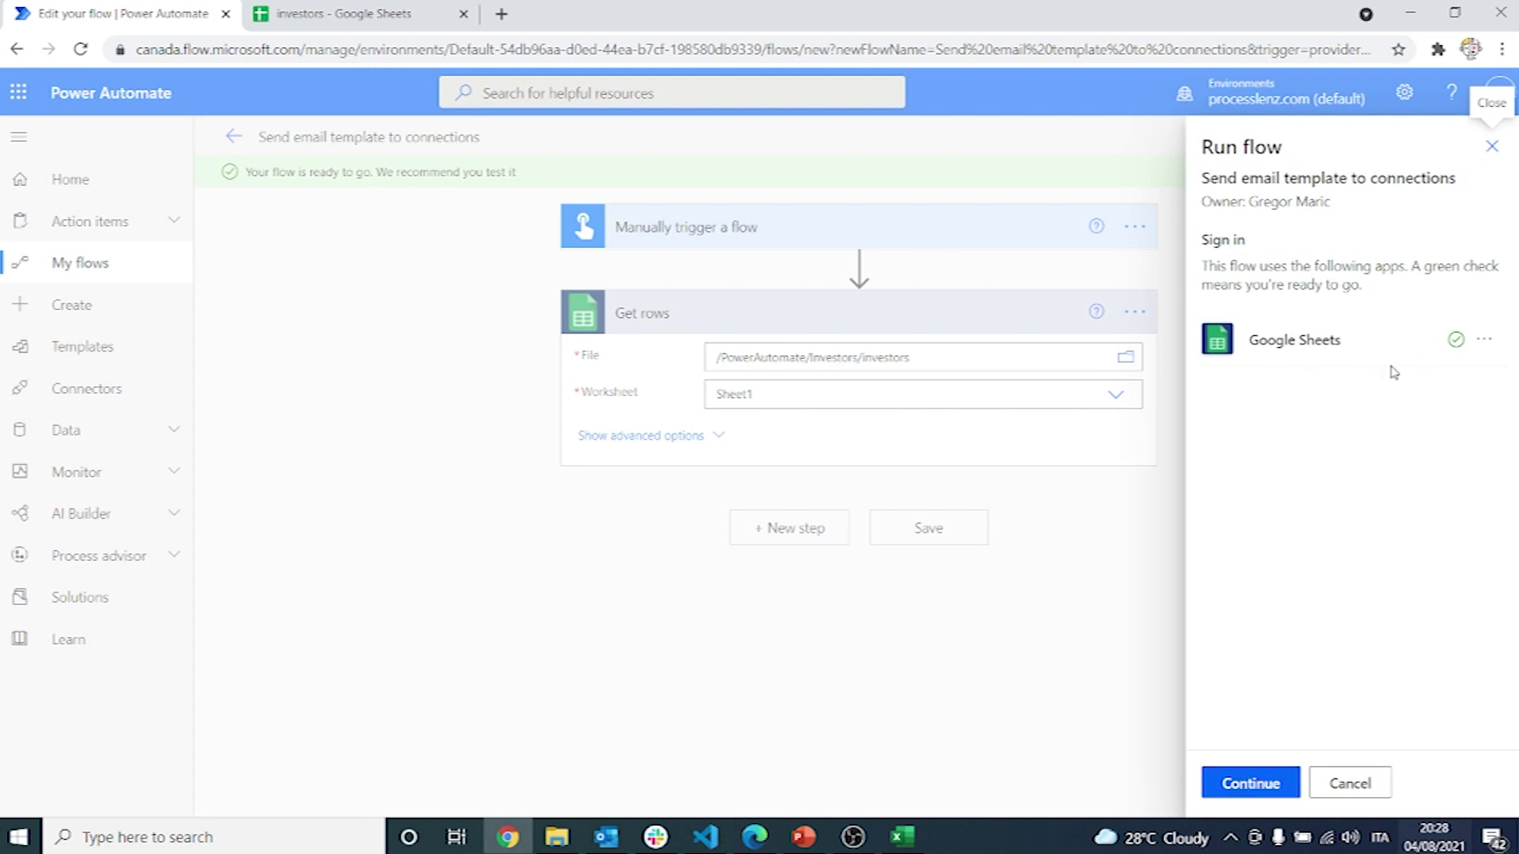
{"action": "left_click", "coordinate": [1249, 784]}
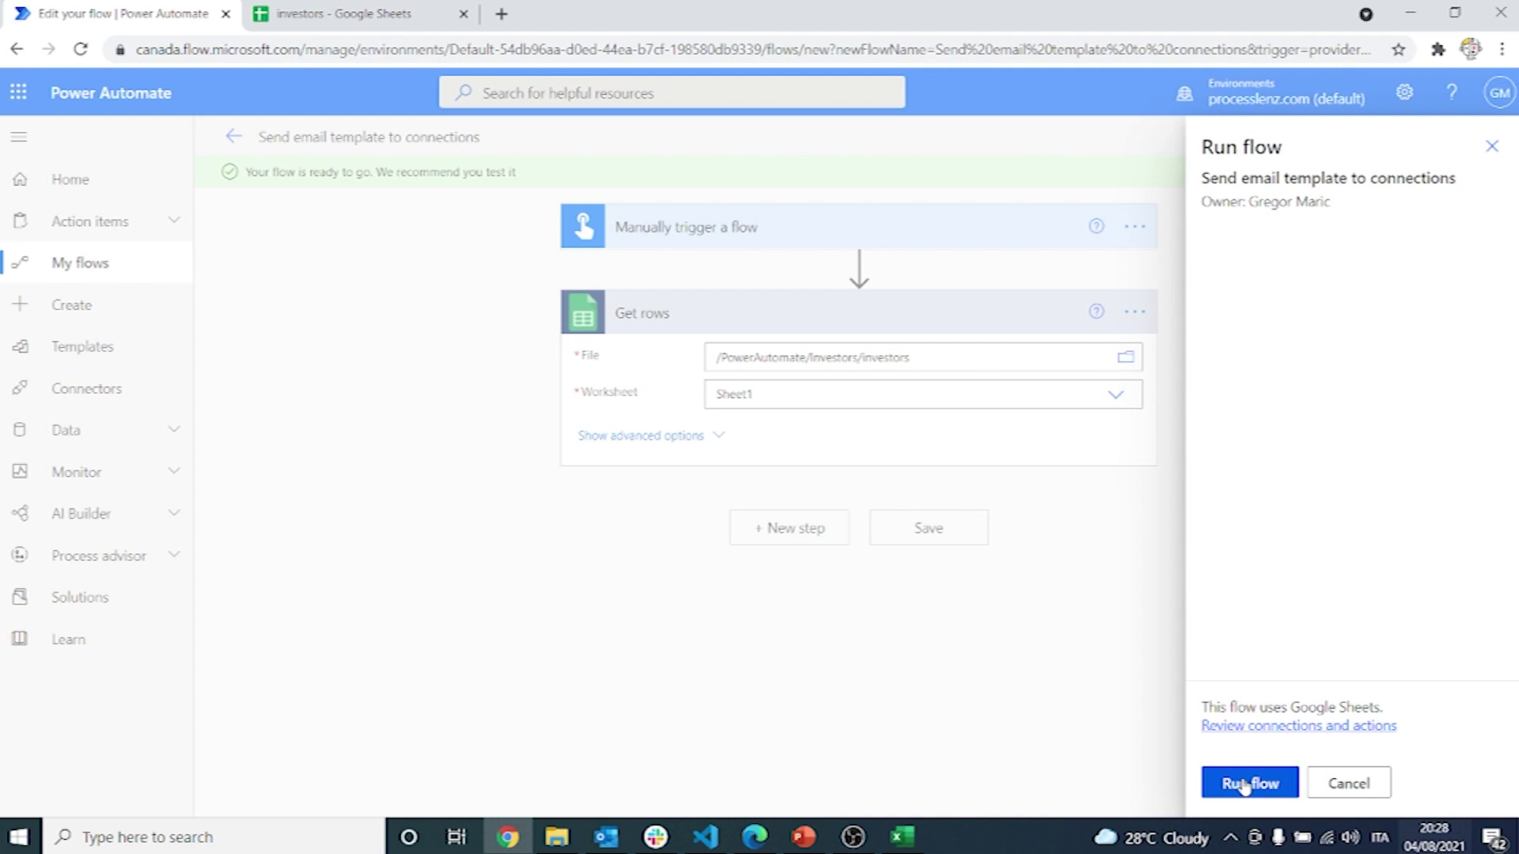
{"action": "left_click", "coordinate": [1245, 786]}
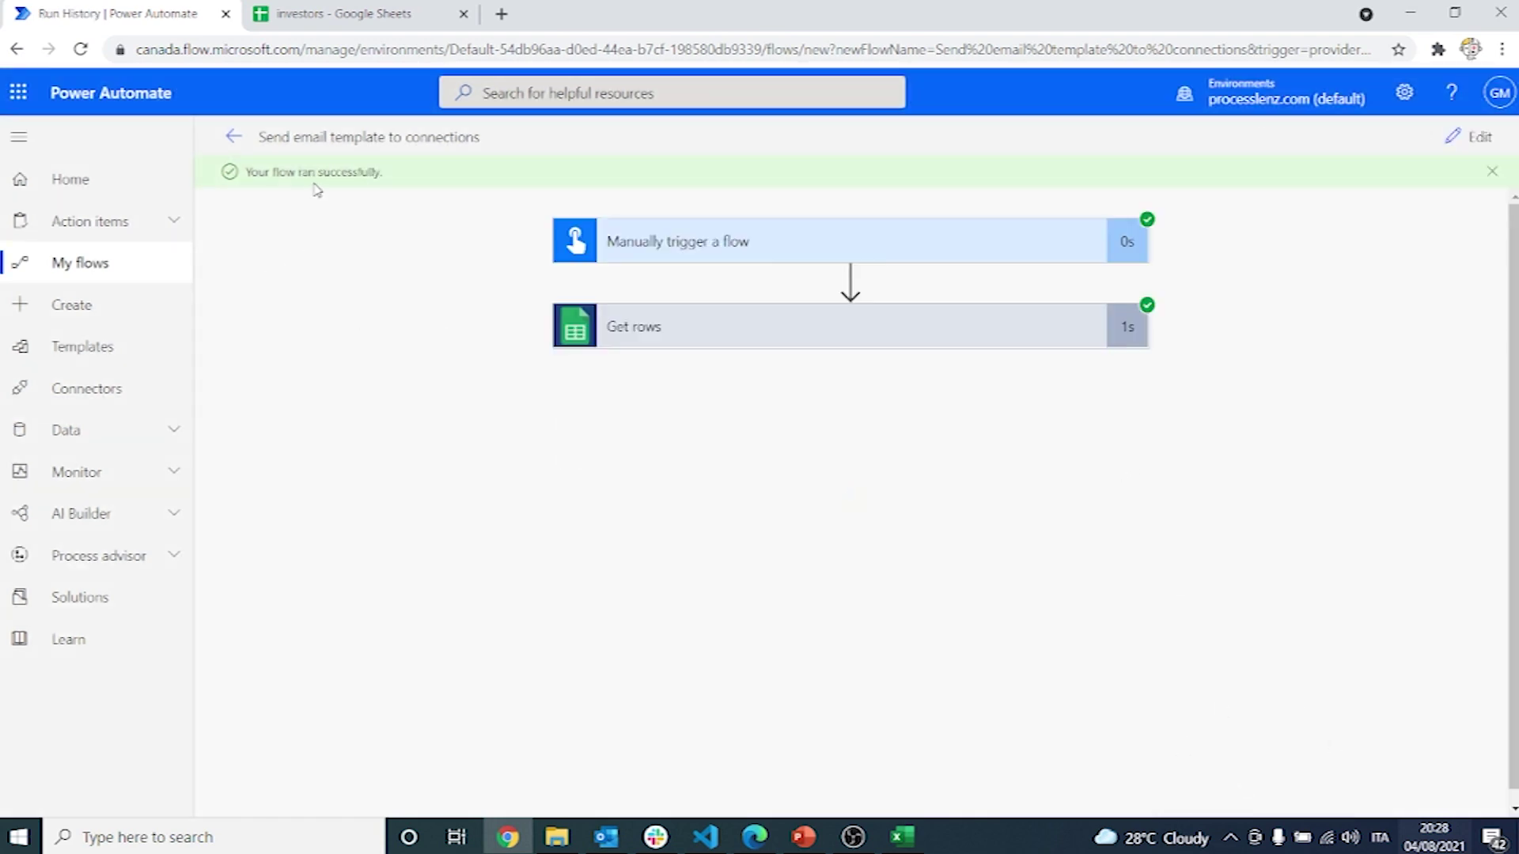
Step: Inspect the Get rows run details and raw inputs, then return to the run view
{"action": "left_click", "coordinate": [938, 338]}
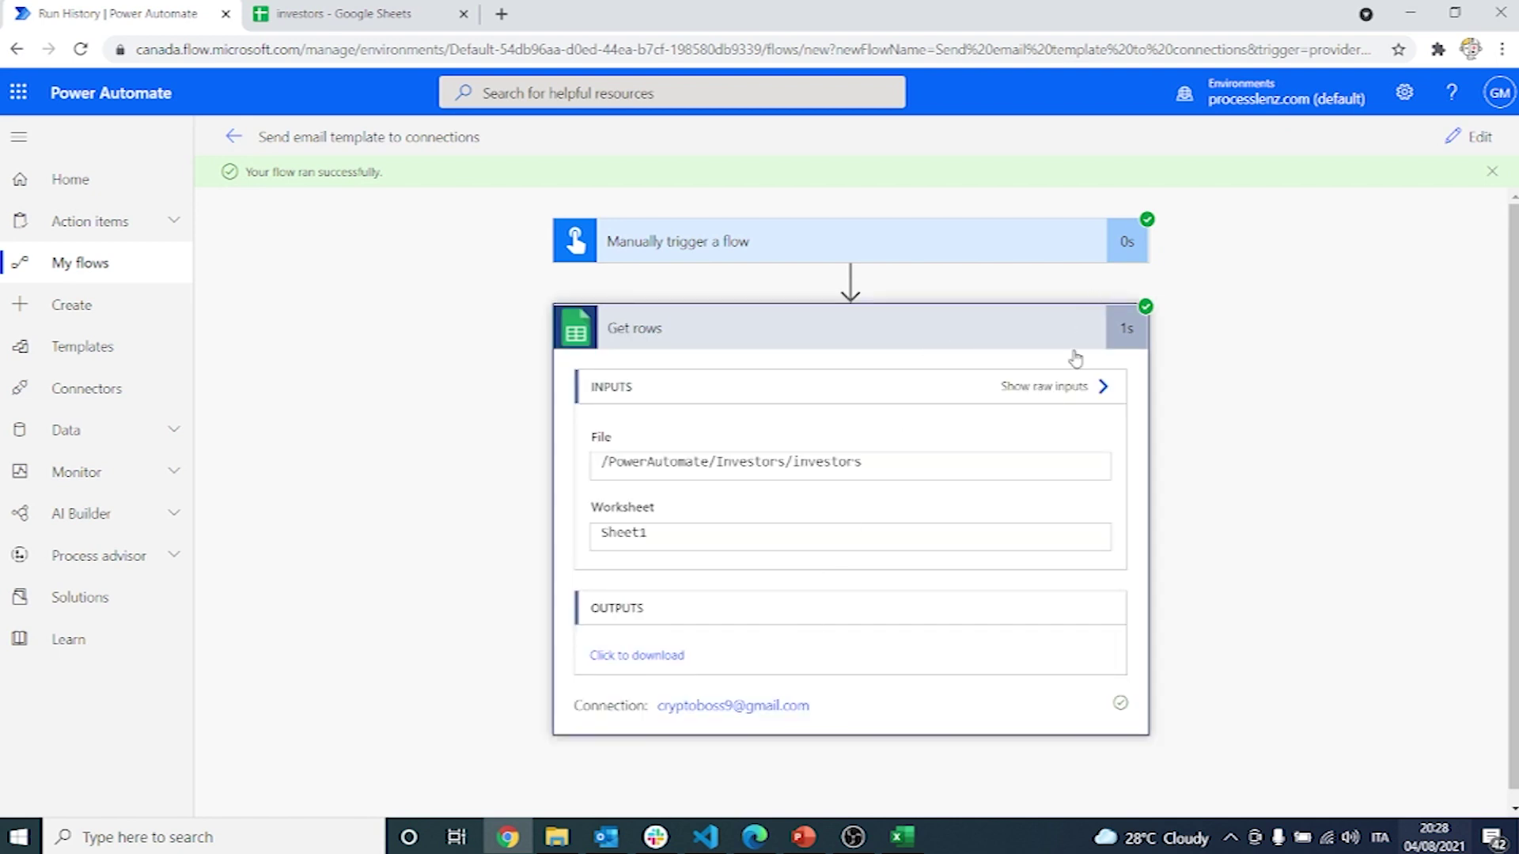
{"action": "left_click", "coordinate": [1097, 392]}
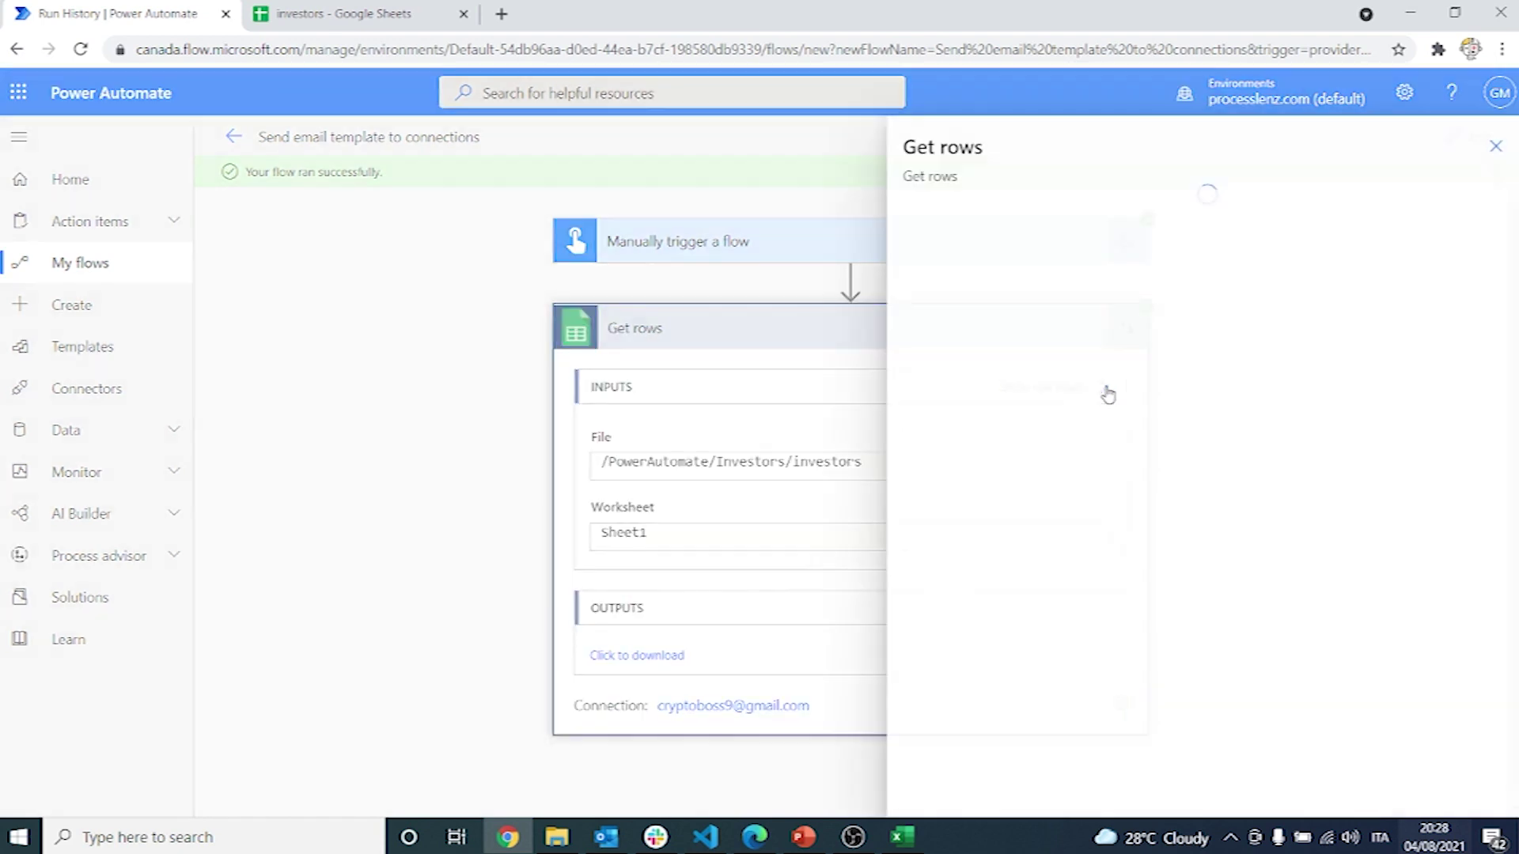
{"action": "left_click", "coordinate": [1493, 144]}
{"action": "left_click", "coordinate": [1049, 385]}
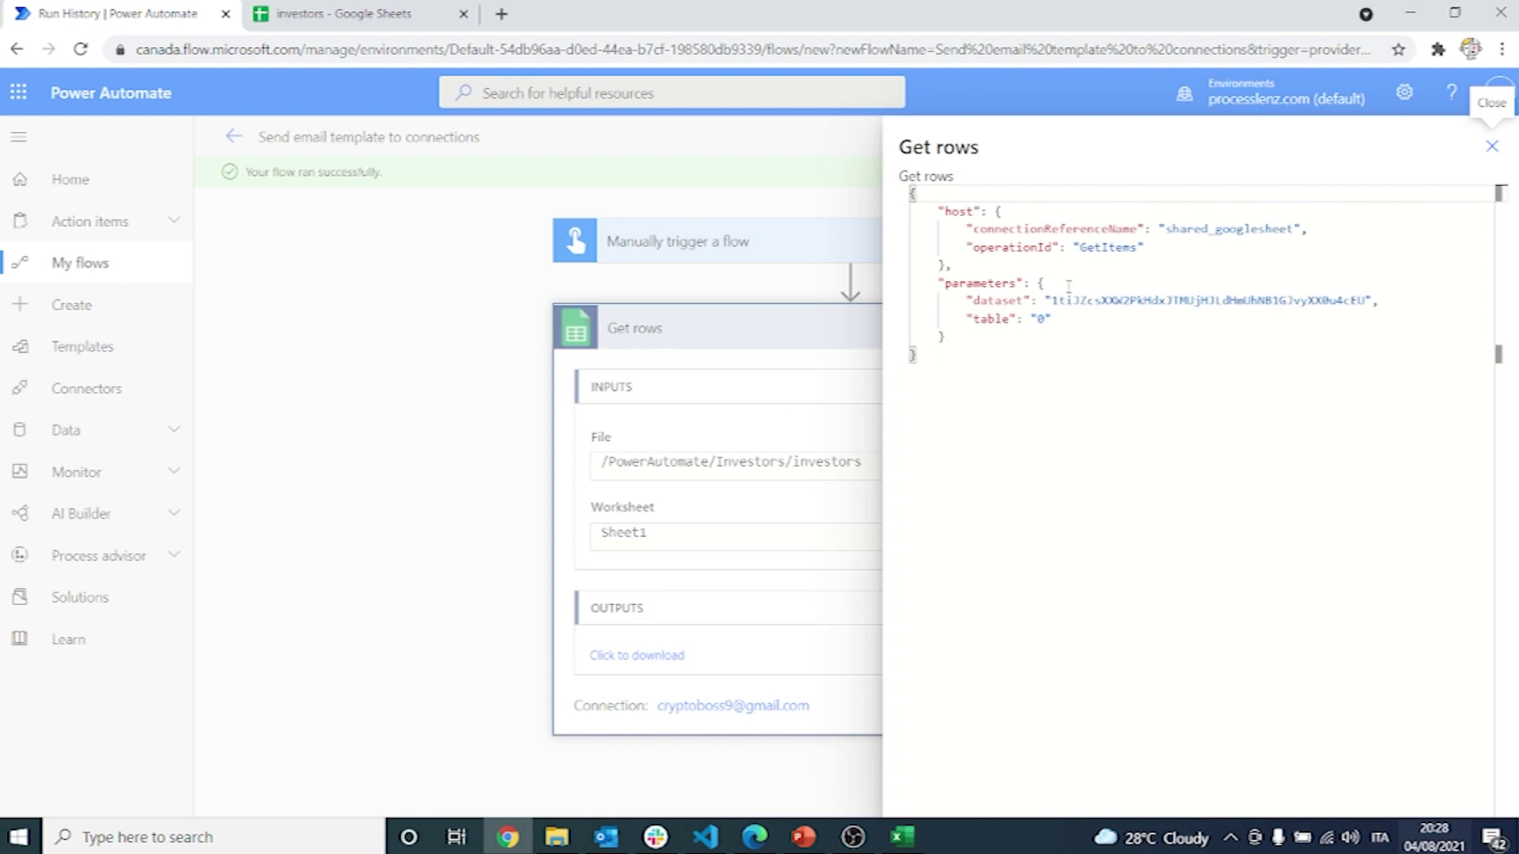
{"action": "left_click", "coordinate": [786, 459]}
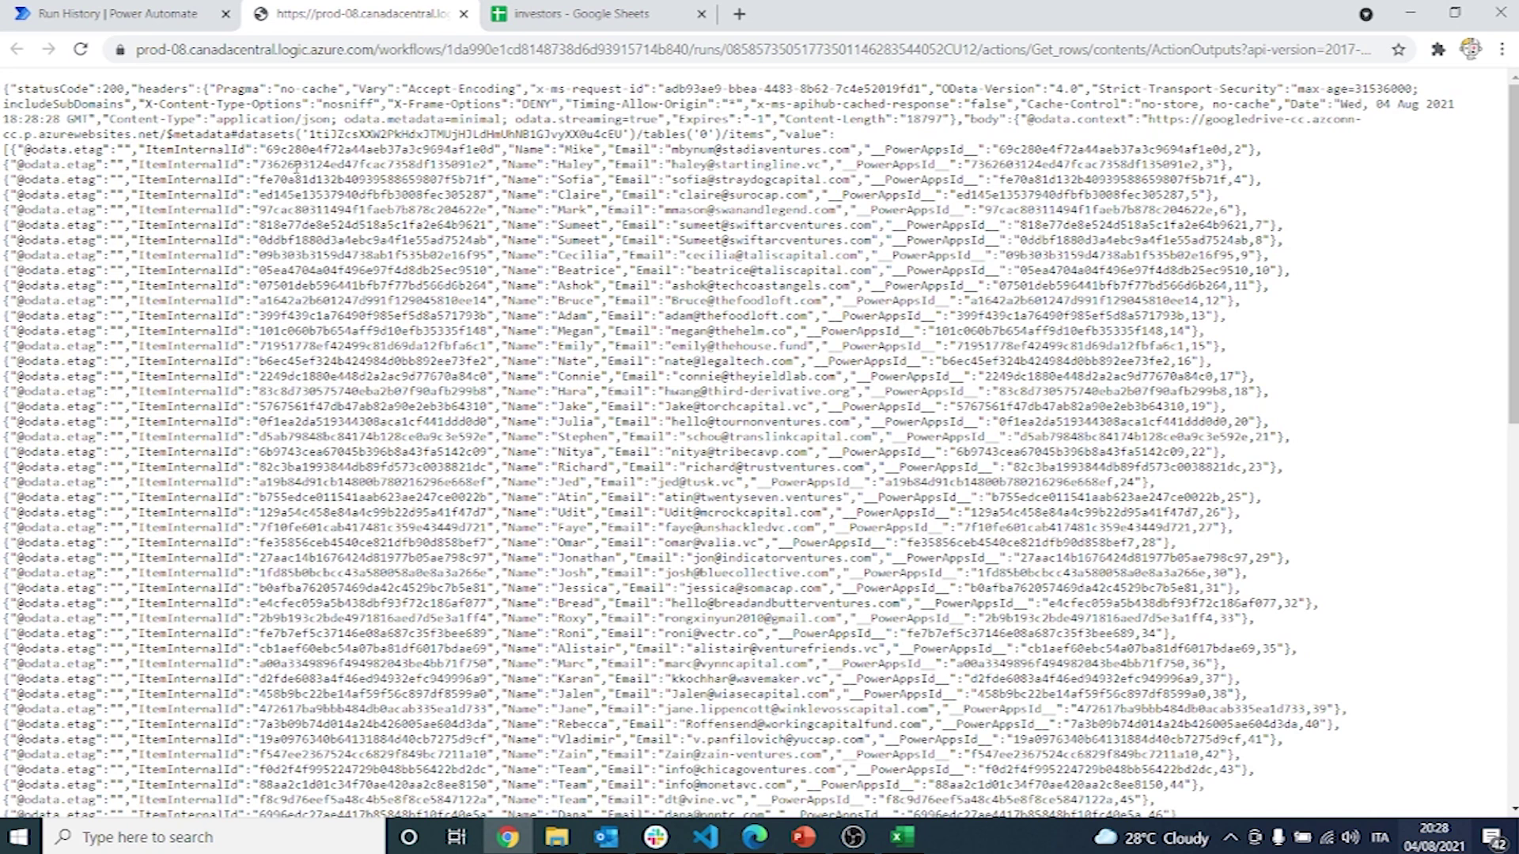
{"action": "left_click", "coordinate": [130, 14]}
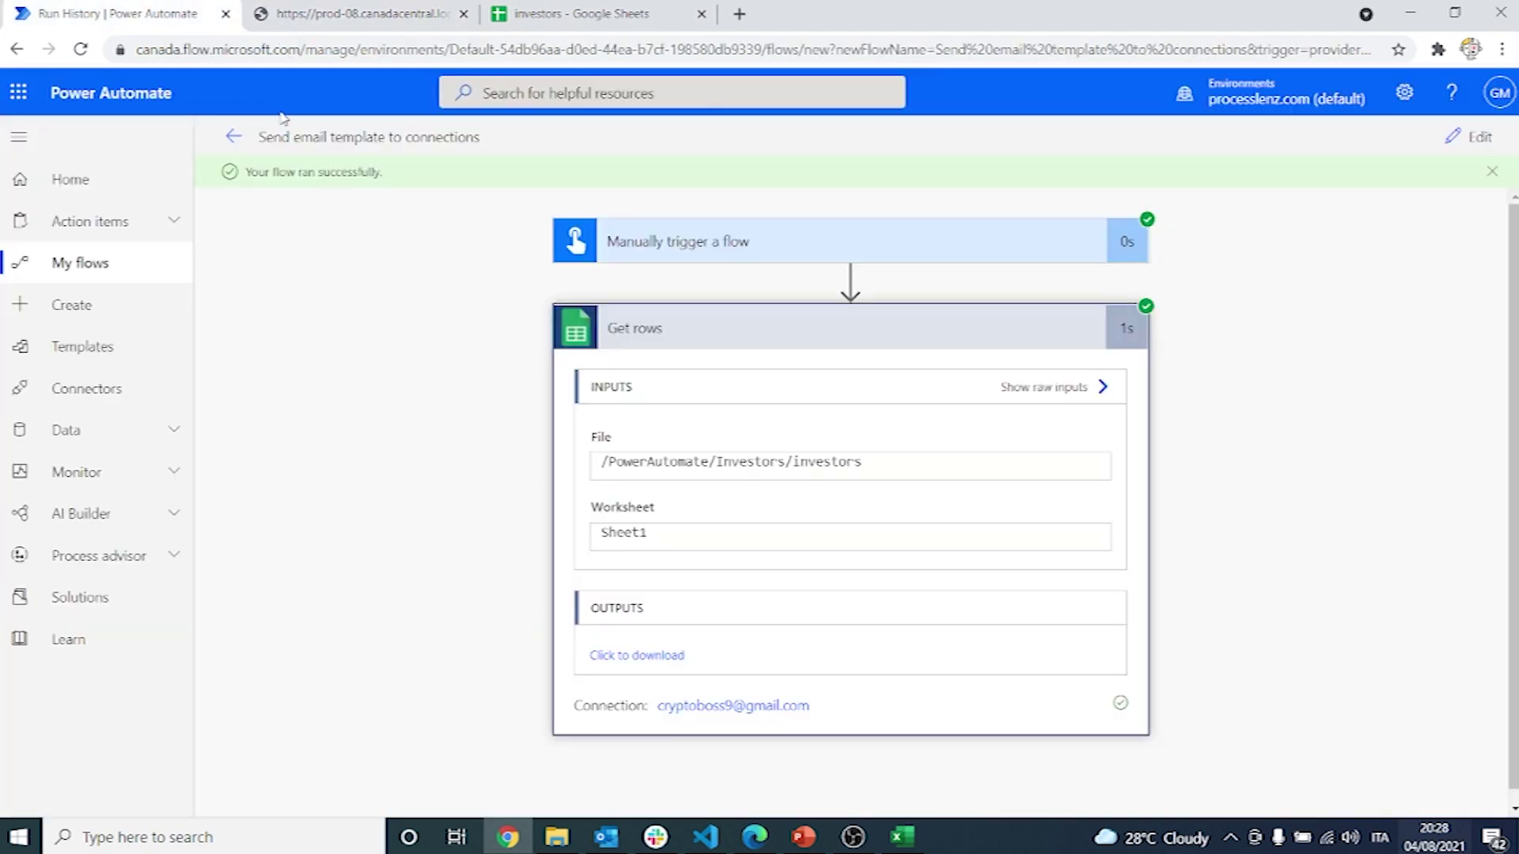
Step: From the editor, add a new step with Gmail's Send email (V2) action, fixing a search typo
{"action": "left_click", "coordinate": [1470, 137]}
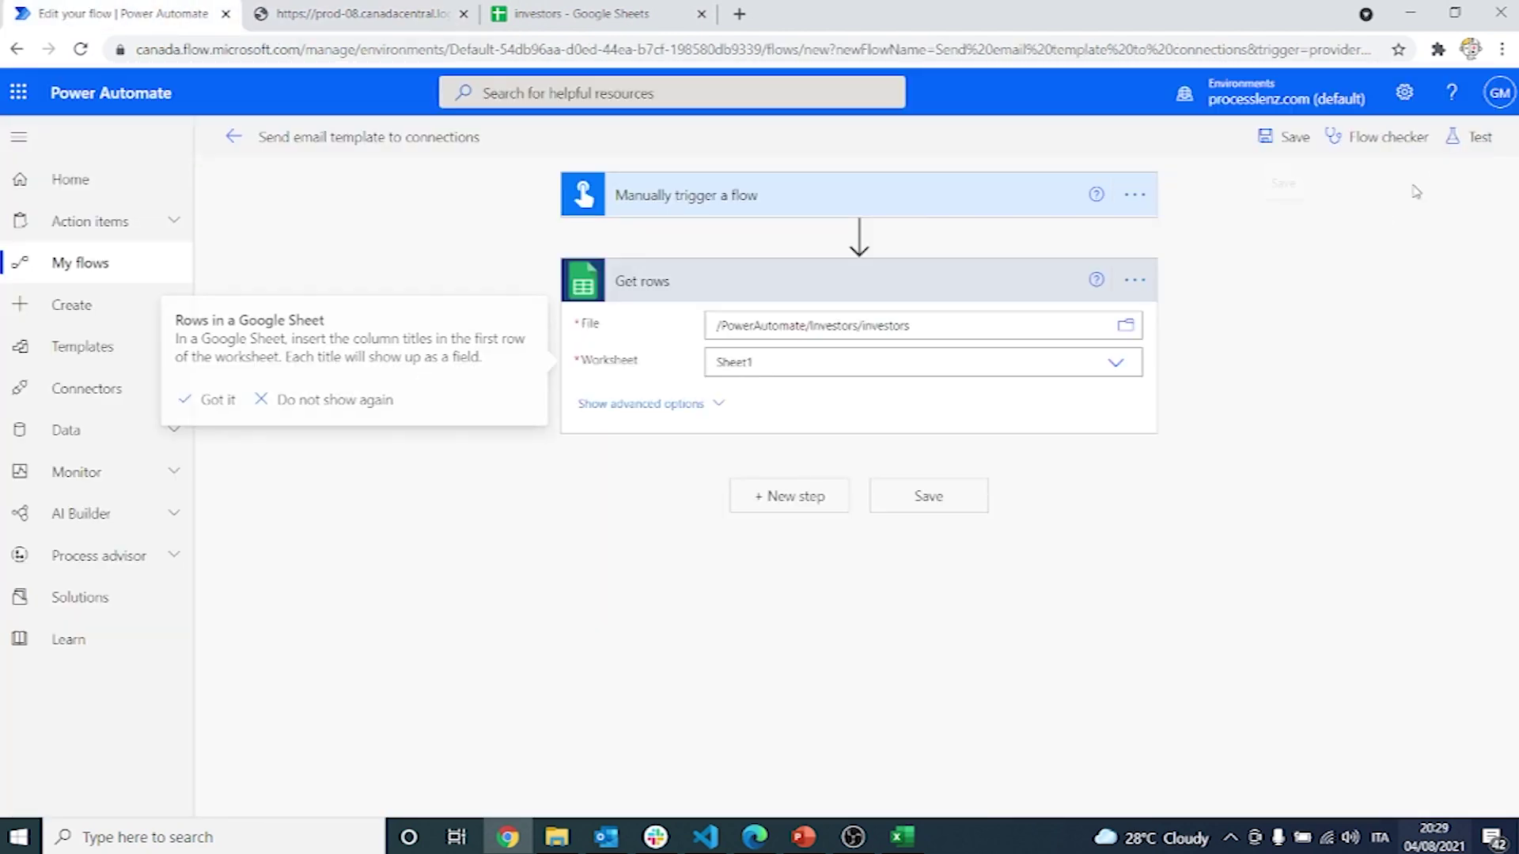
{"action": "left_click", "coordinate": [790, 496]}
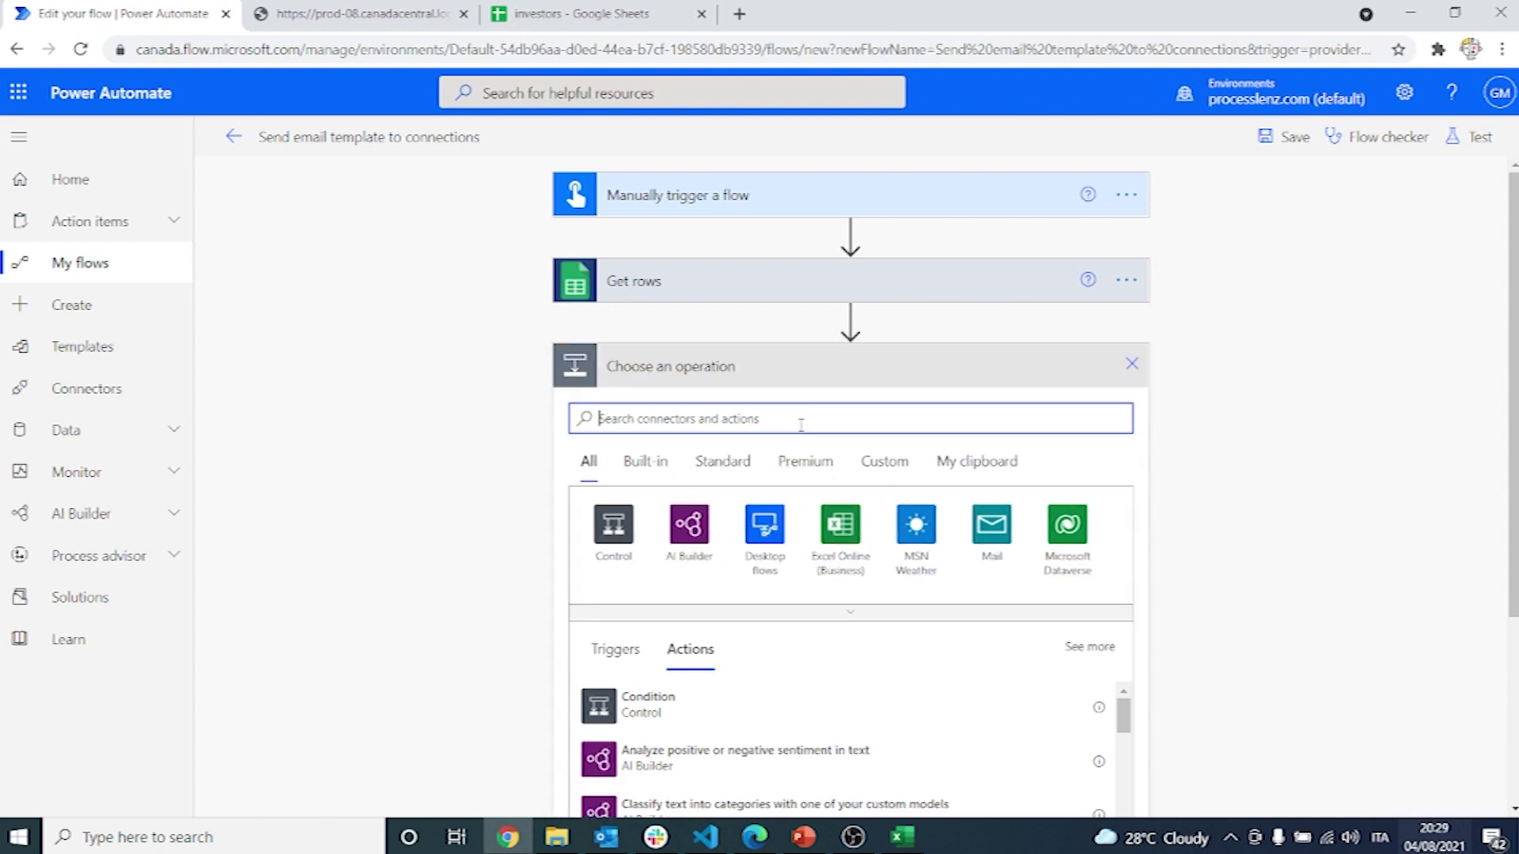
{"action": "type", "text": "mai"}
{"action": "key", "text": "BackSpace"}
{"action": "key", "text": "BackSpace"}
{"action": "key", "text": "BackSpace"}
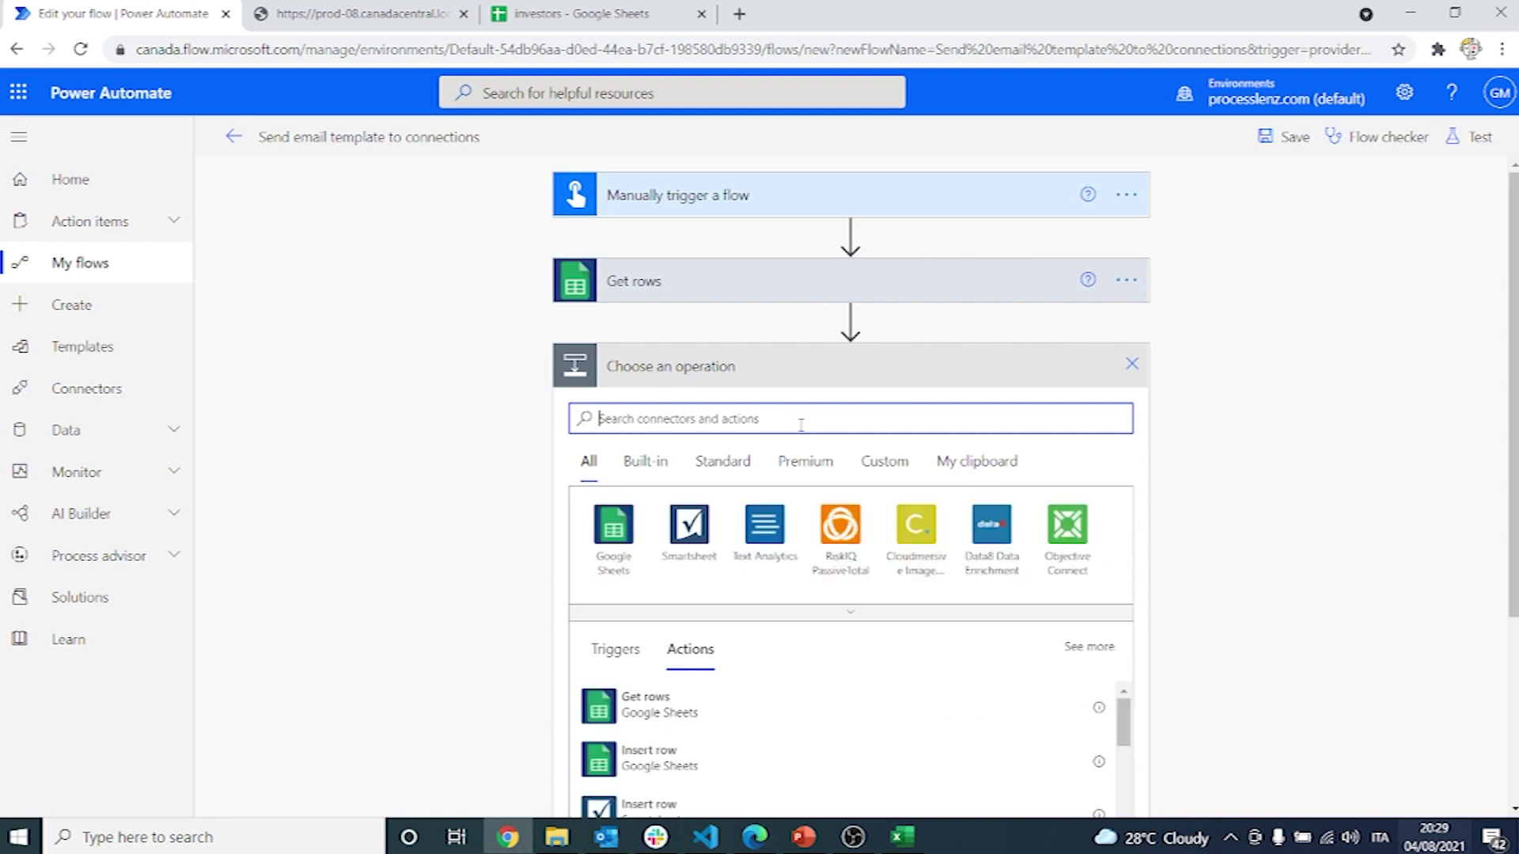
{"action": "type", "text": "gma"}
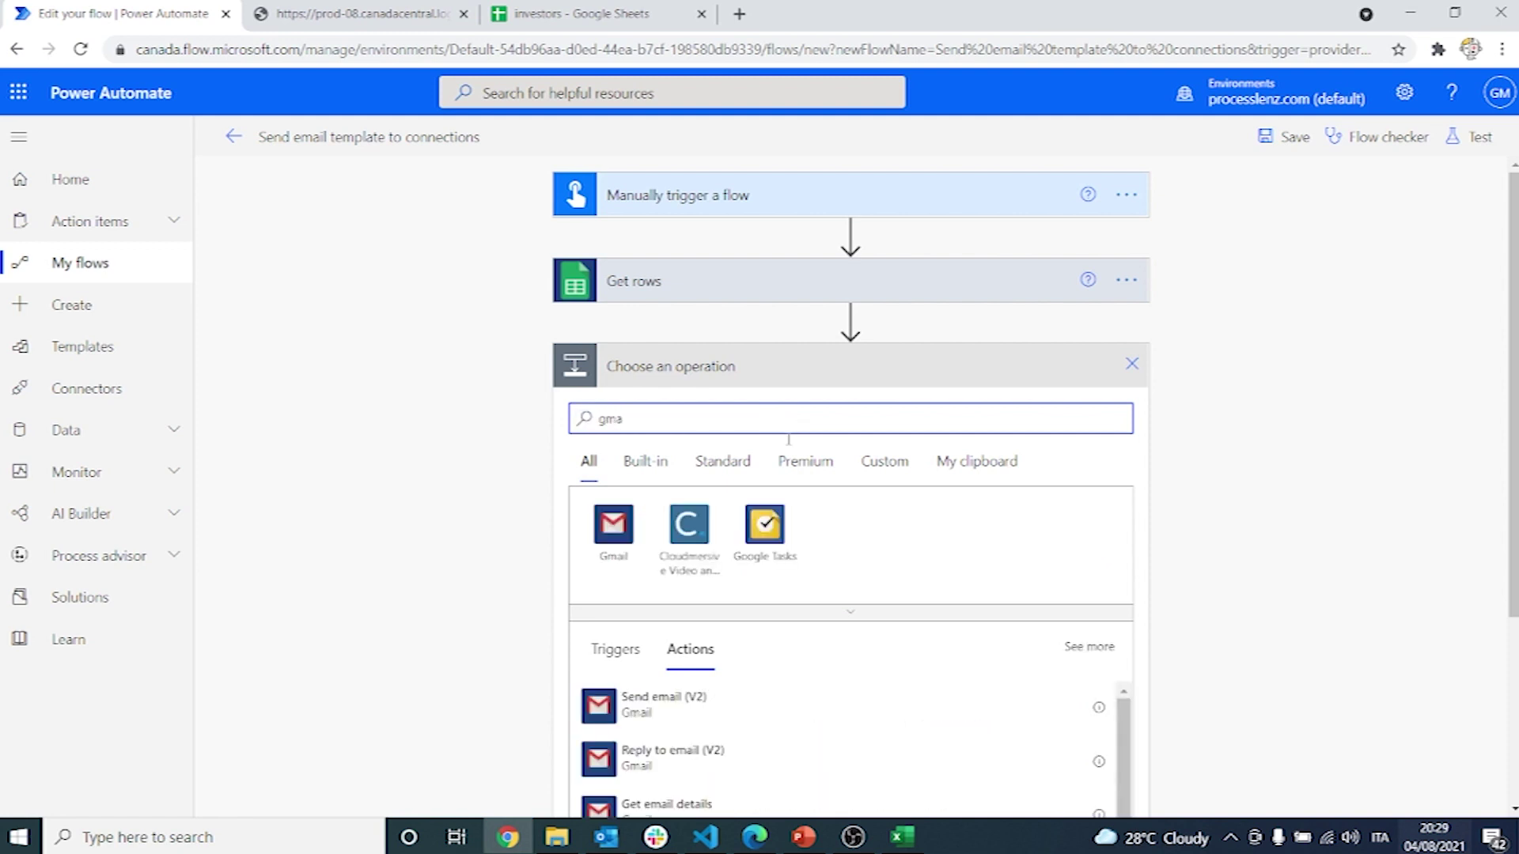
{"action": "left_click", "coordinate": [614, 528]}
{"action": "left_click", "coordinate": [723, 577]}
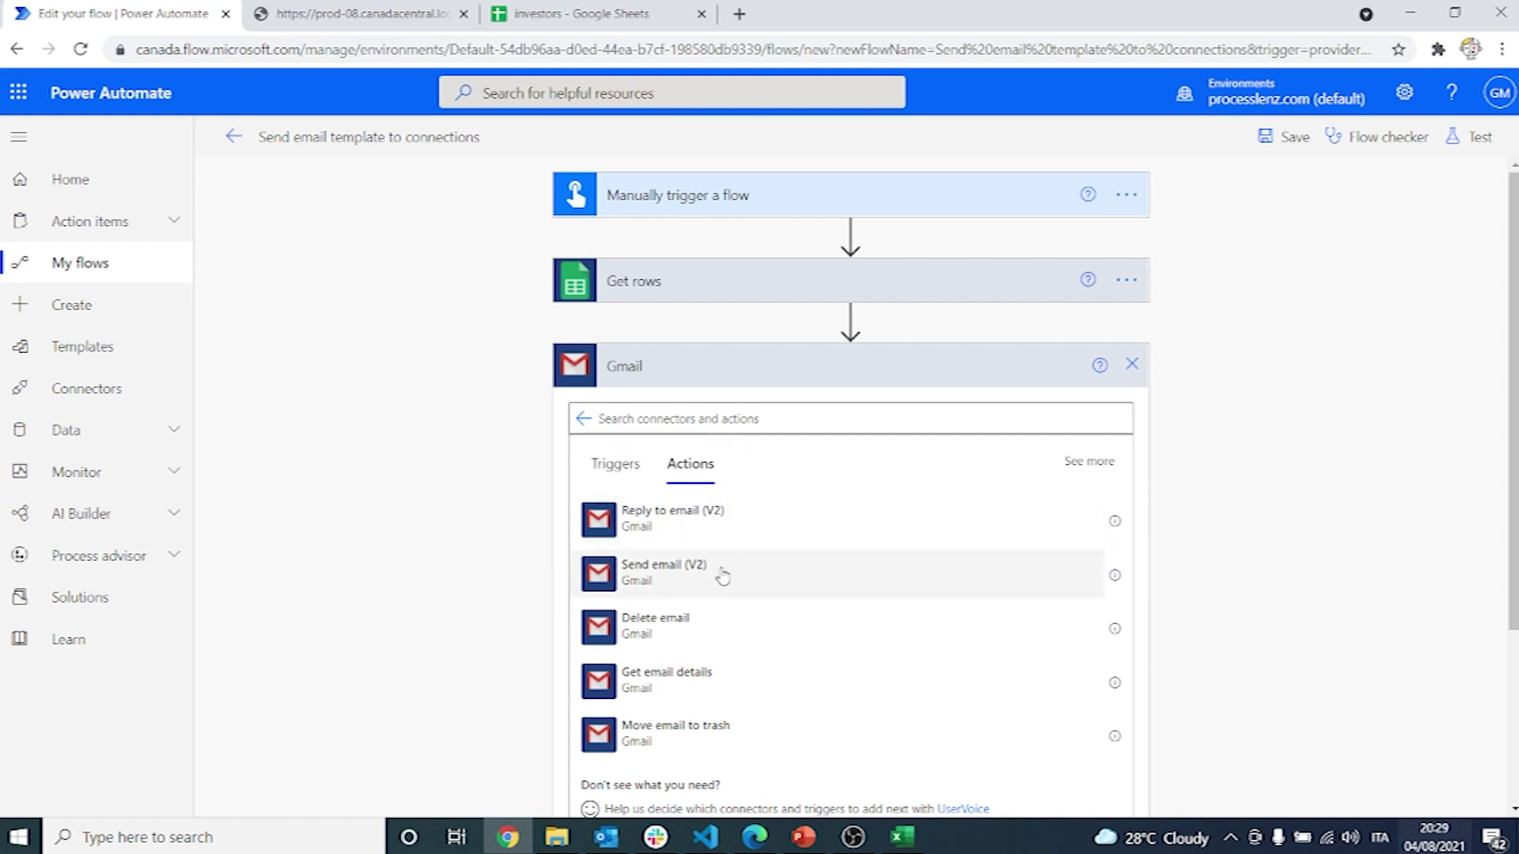
{"action": "left_click", "coordinate": [723, 577]}
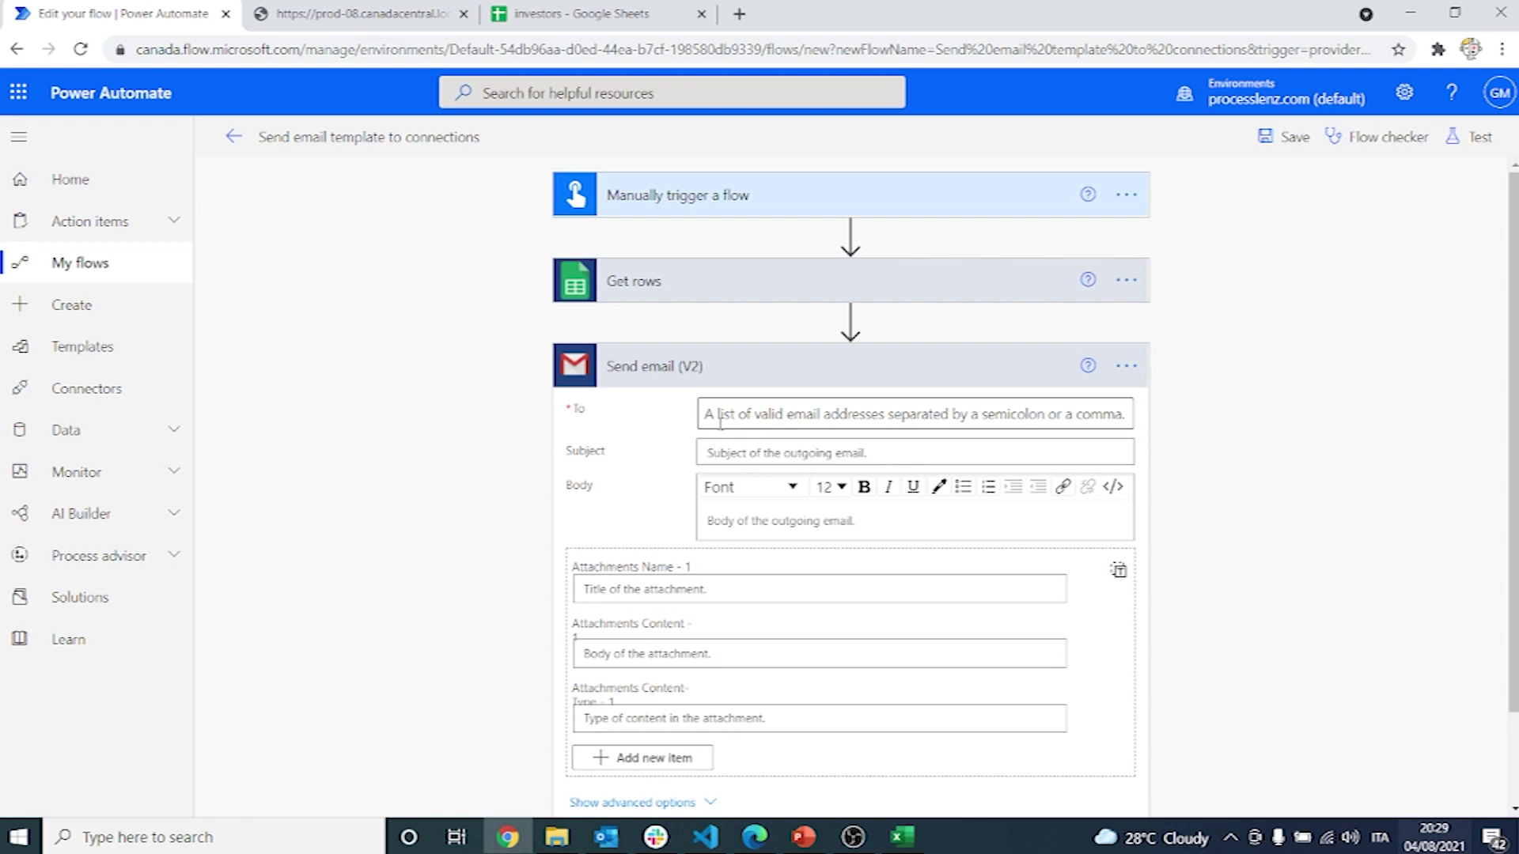
{"action": "scroll", "coordinate": [720, 416], "scroll_direction": "down", "scroll_amount": 1}
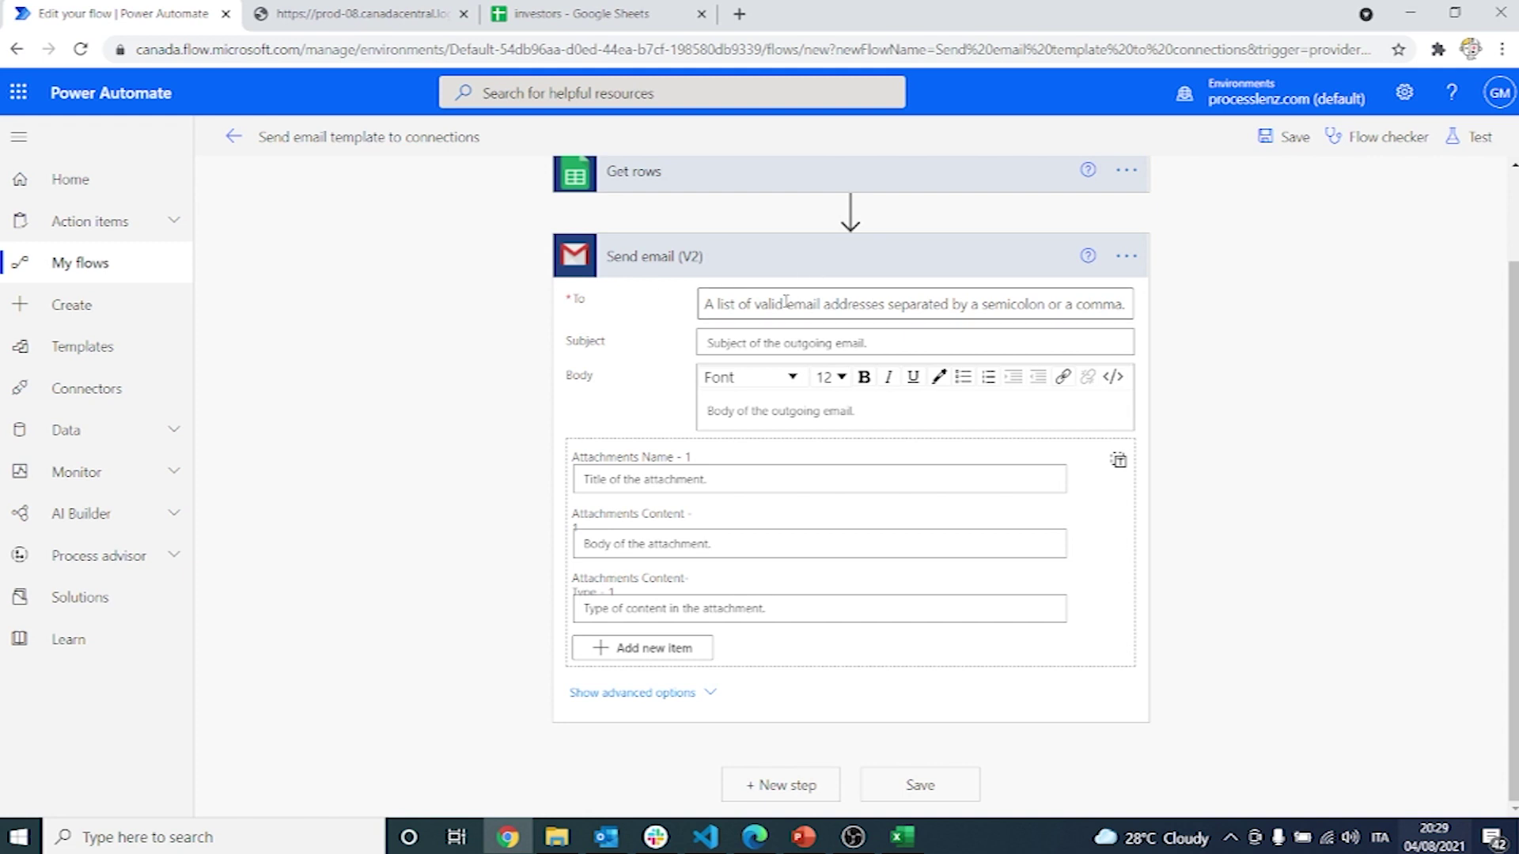
Step: Set the recipient to each row's Email, creating the Apply to each loop, then view the spreadsheet
{"action": "left_click", "coordinate": [790, 305]}
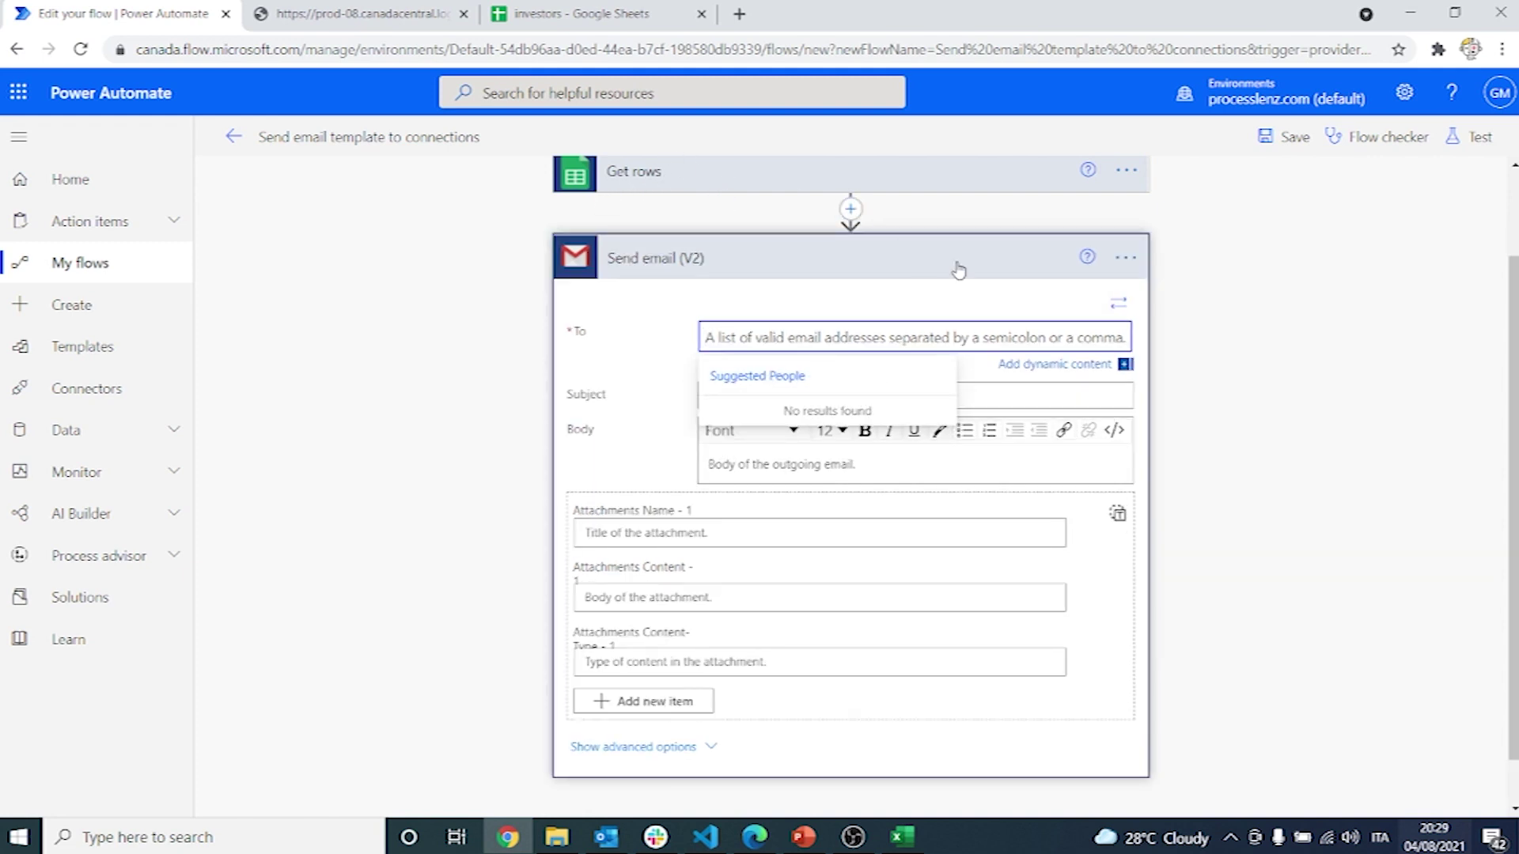
{"action": "left_click", "coordinate": [1101, 370]}
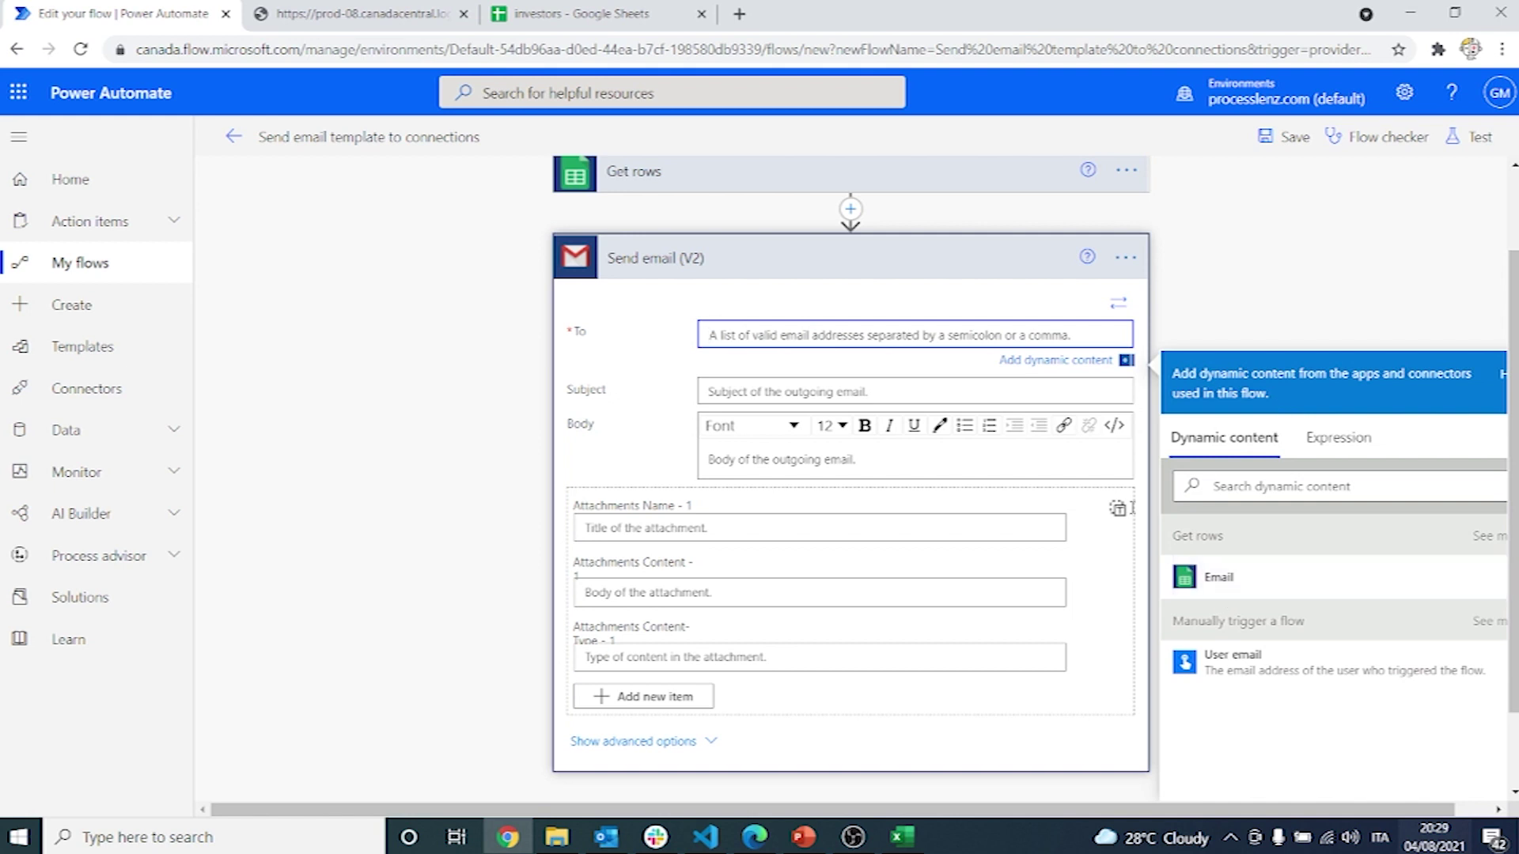
{"action": "left_click", "coordinate": [1290, 576]}
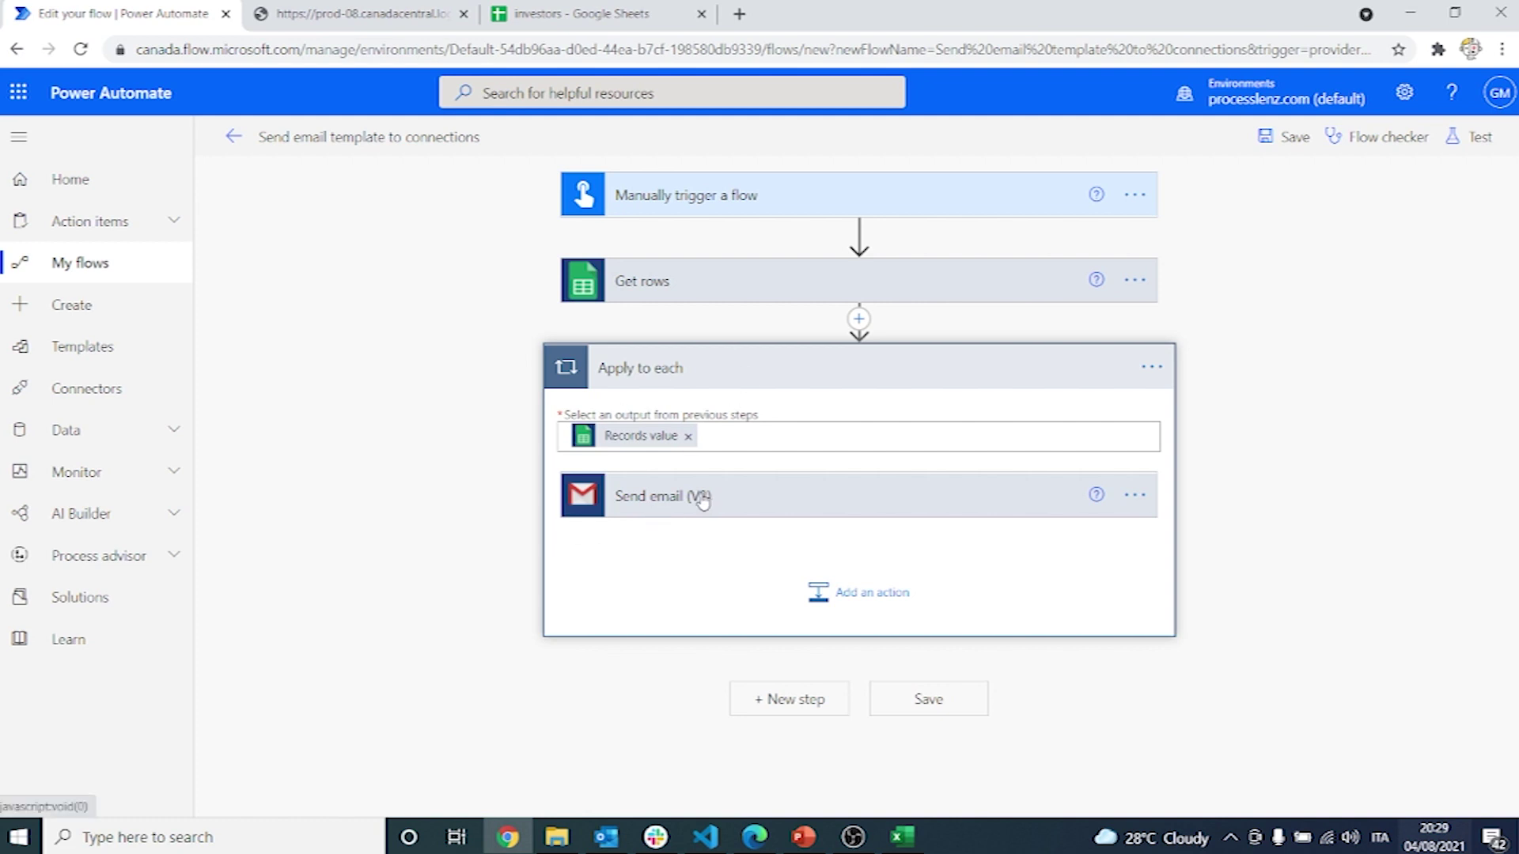
{"action": "left_click", "coordinate": [569, 13]}
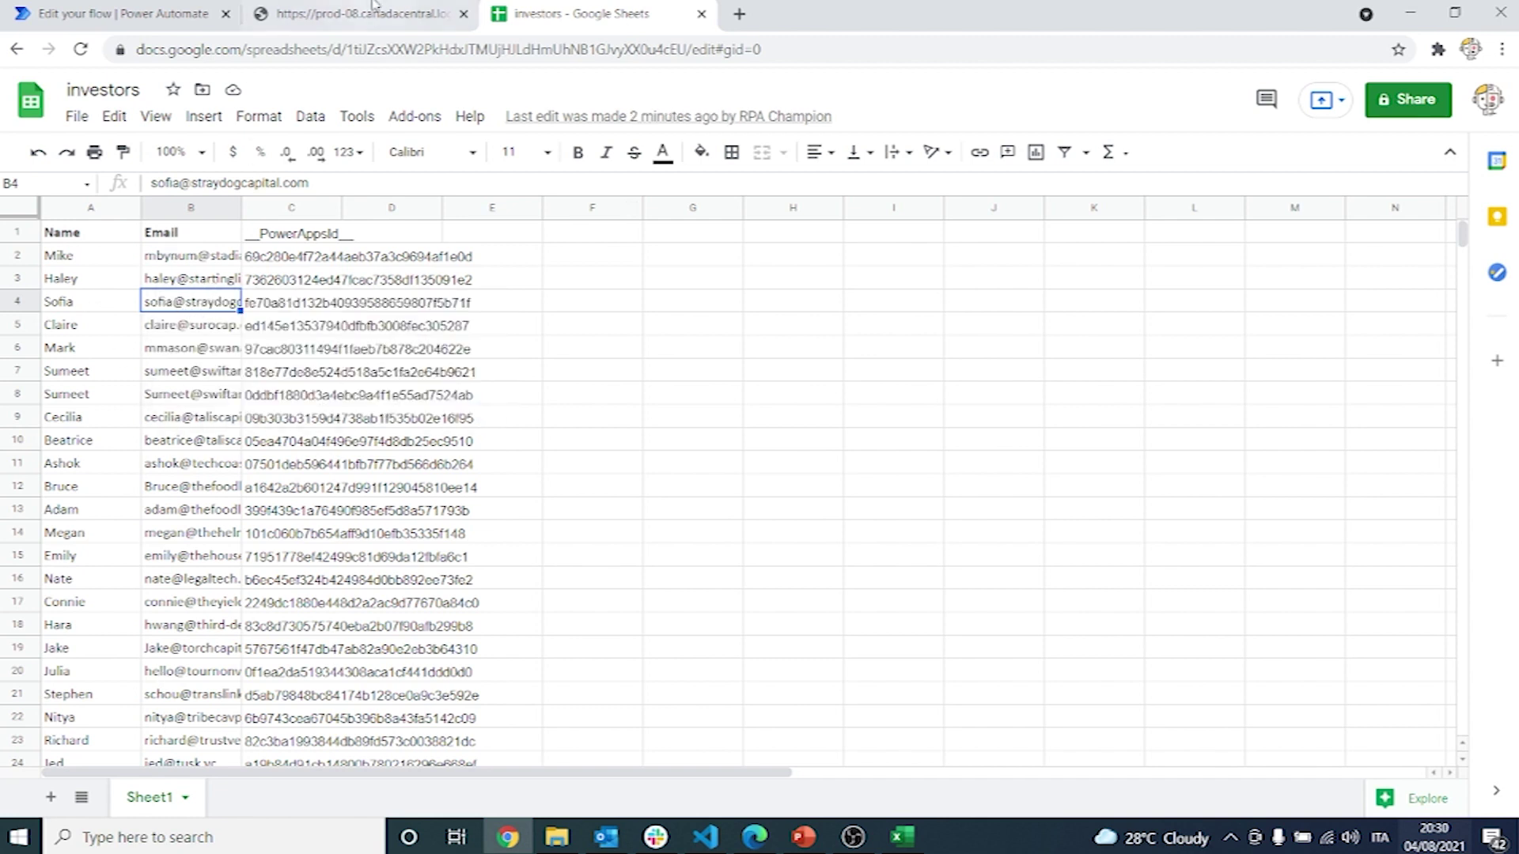
Step: Switch from the investors sheet back to the 'Edit your flow' tab
{"action": "left_click", "coordinate": [131, 14]}
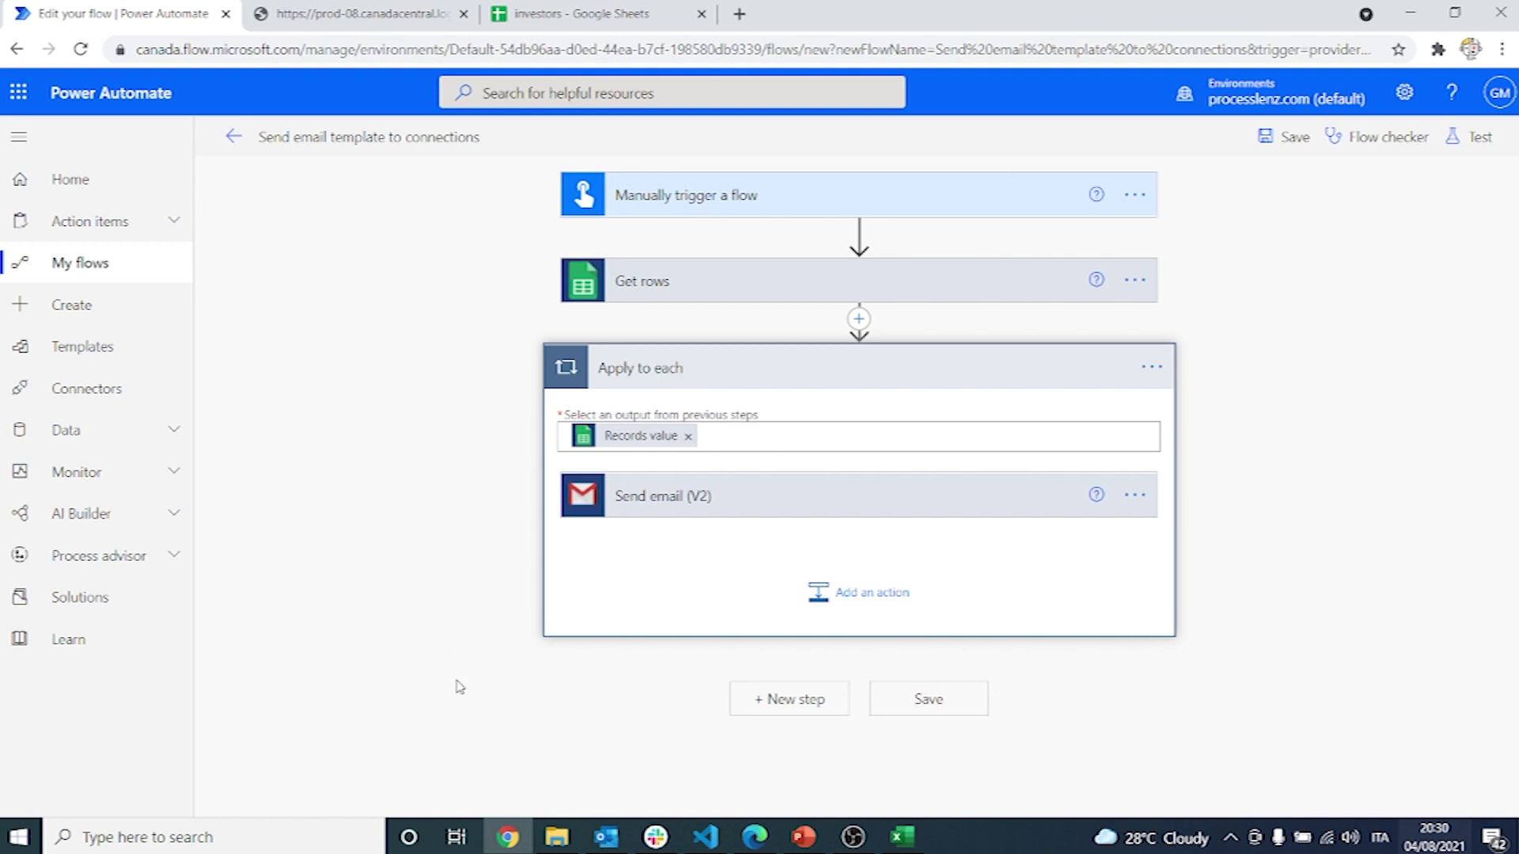
Step: Expand Send email (V2), insert the dynamic Name field into the body, then view the spreadsheet
{"action": "left_click", "coordinate": [697, 498]}
{"action": "scroll", "coordinate": [850, 416], "scroll_direction": "down", "scroll_amount": 3}
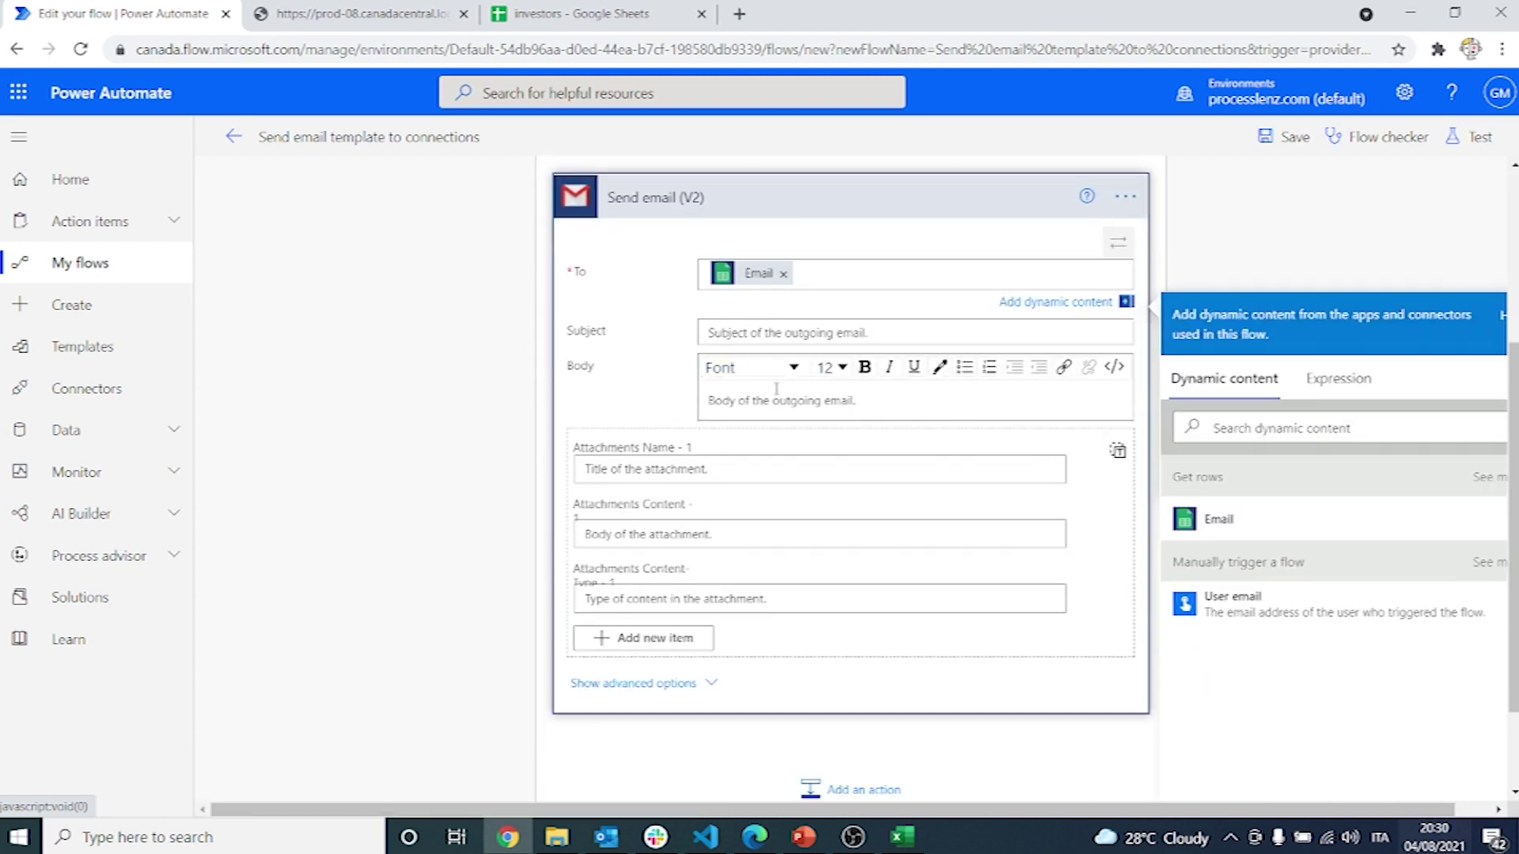
{"action": "left_click", "coordinate": [761, 333]}
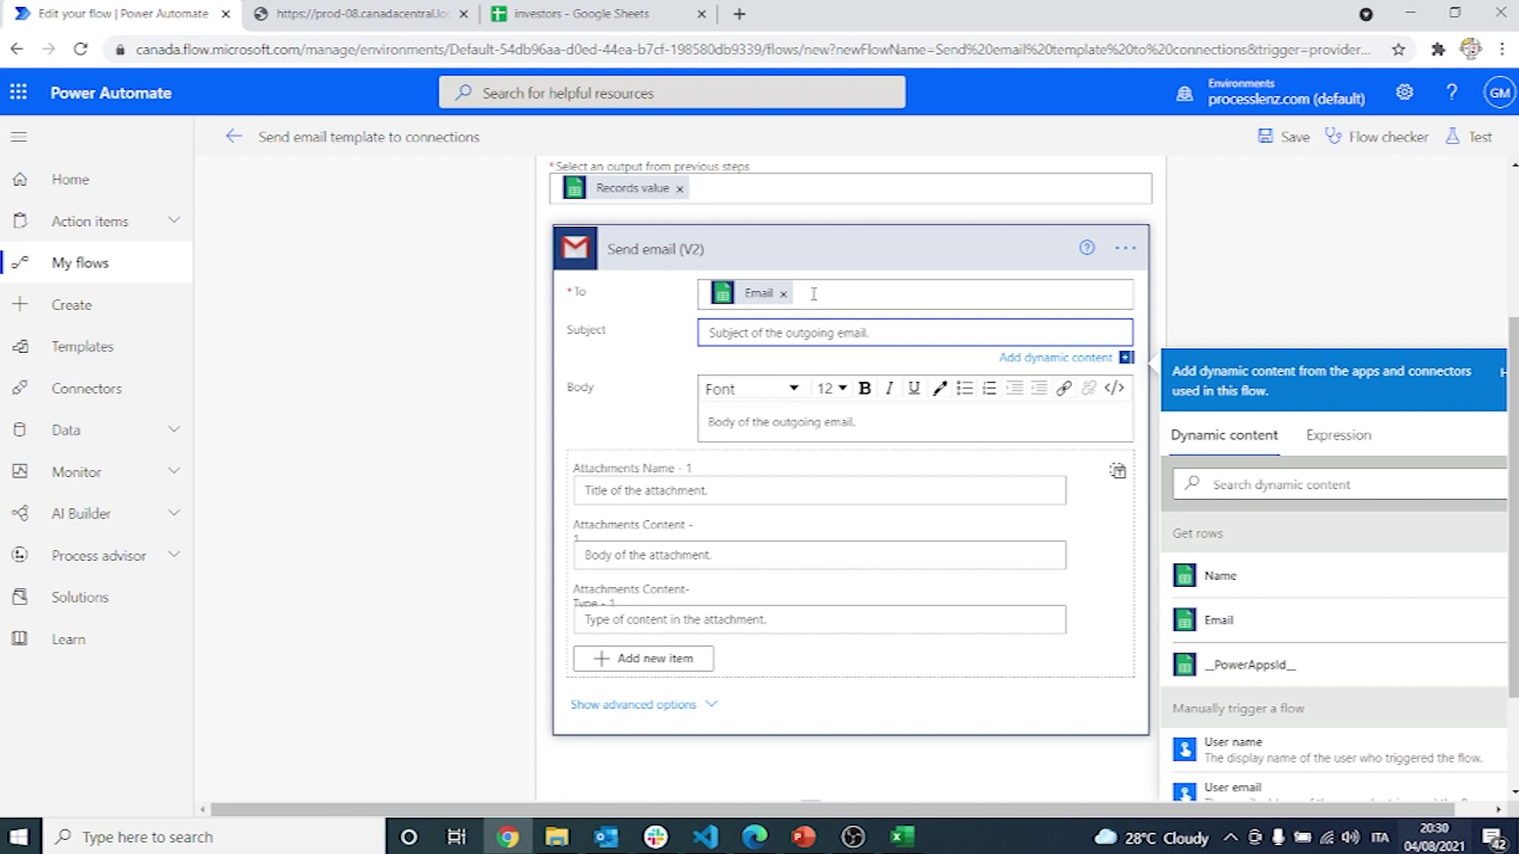
{"action": "left_click", "coordinate": [753, 420]}
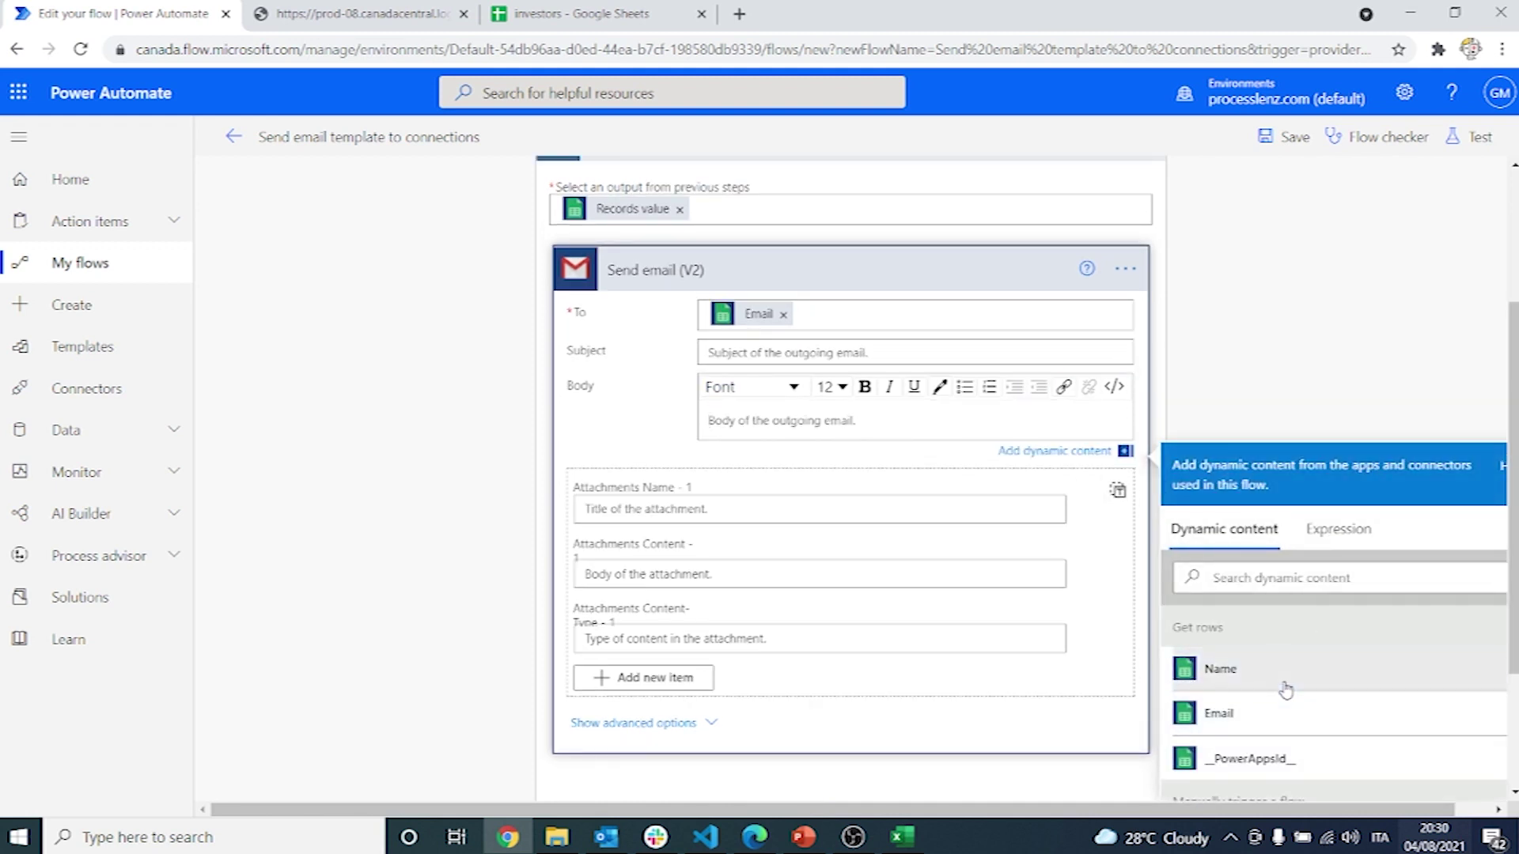
{"action": "left_click", "coordinate": [1220, 669]}
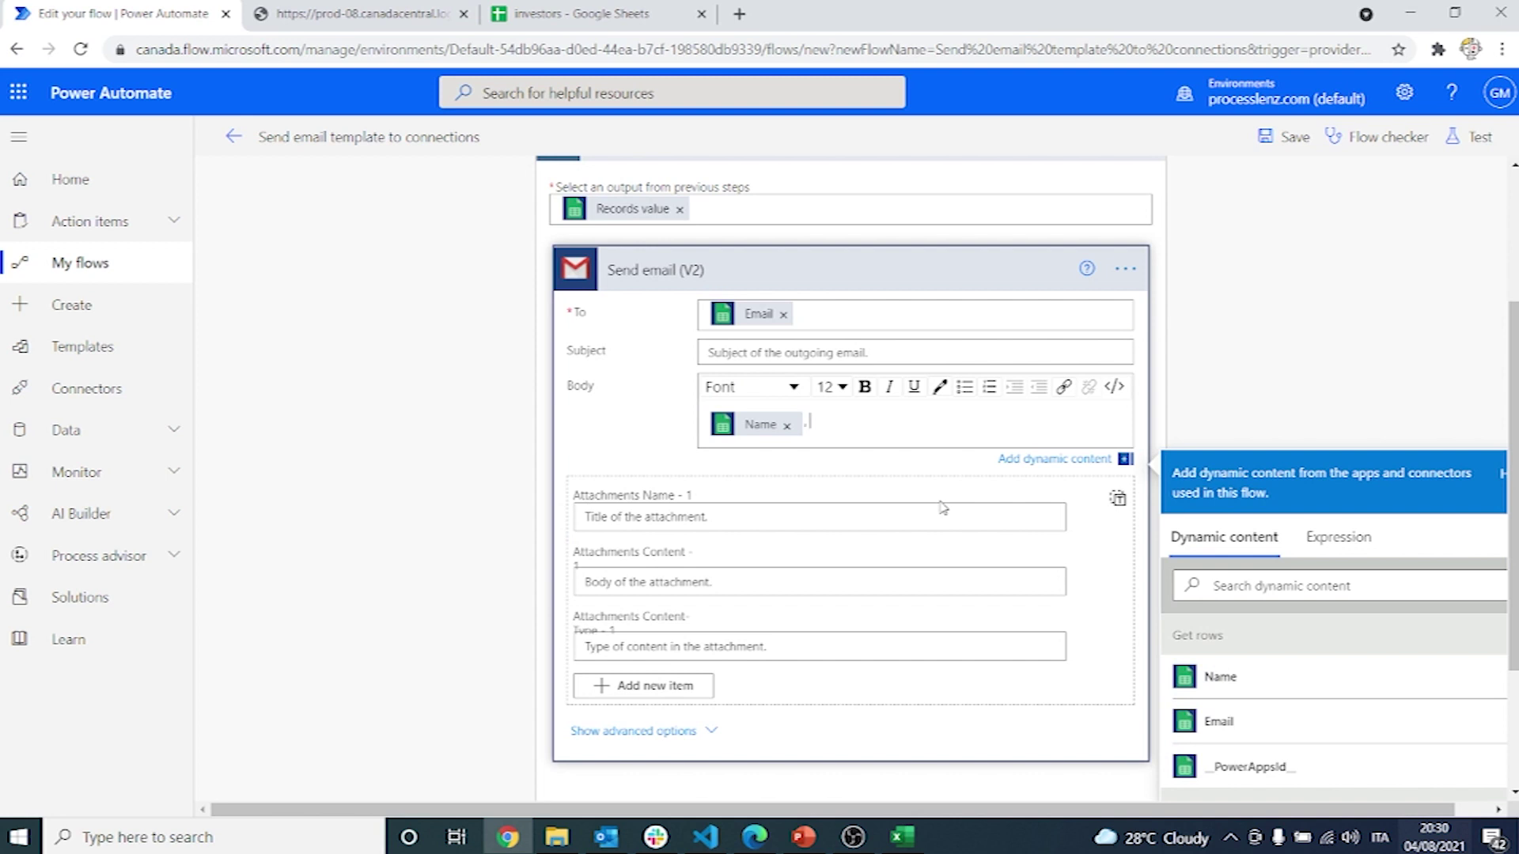
{"action": "scroll", "coordinate": [1222, 321], "scroll_direction": "down", "scroll_amount": 3}
{"action": "scroll", "coordinate": [1148, 338], "scroll_direction": "up", "scroll_amount": 6}
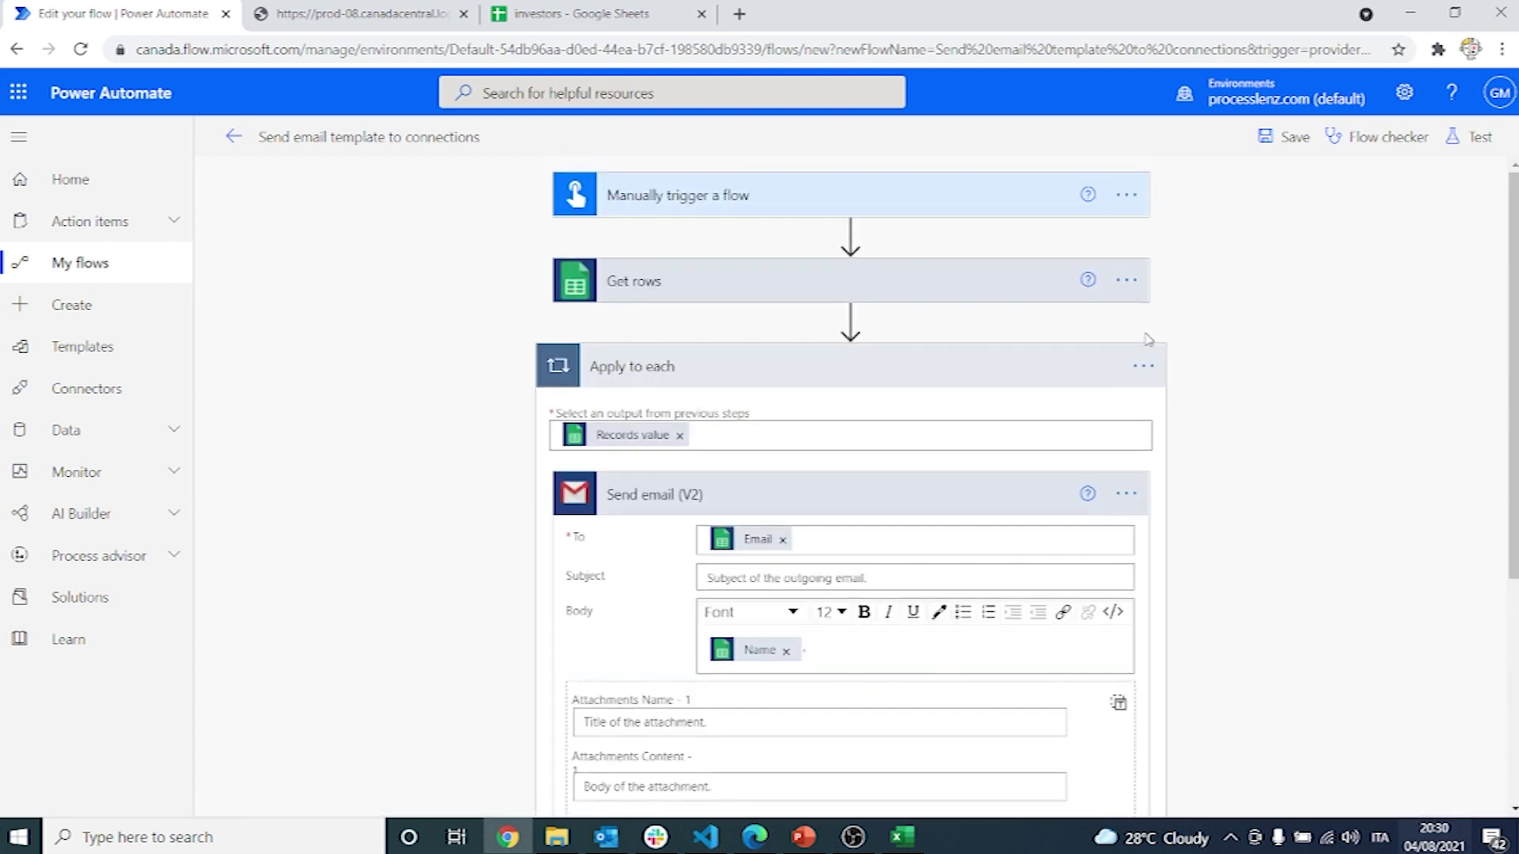
{"action": "left_click", "coordinate": [532, 14]}
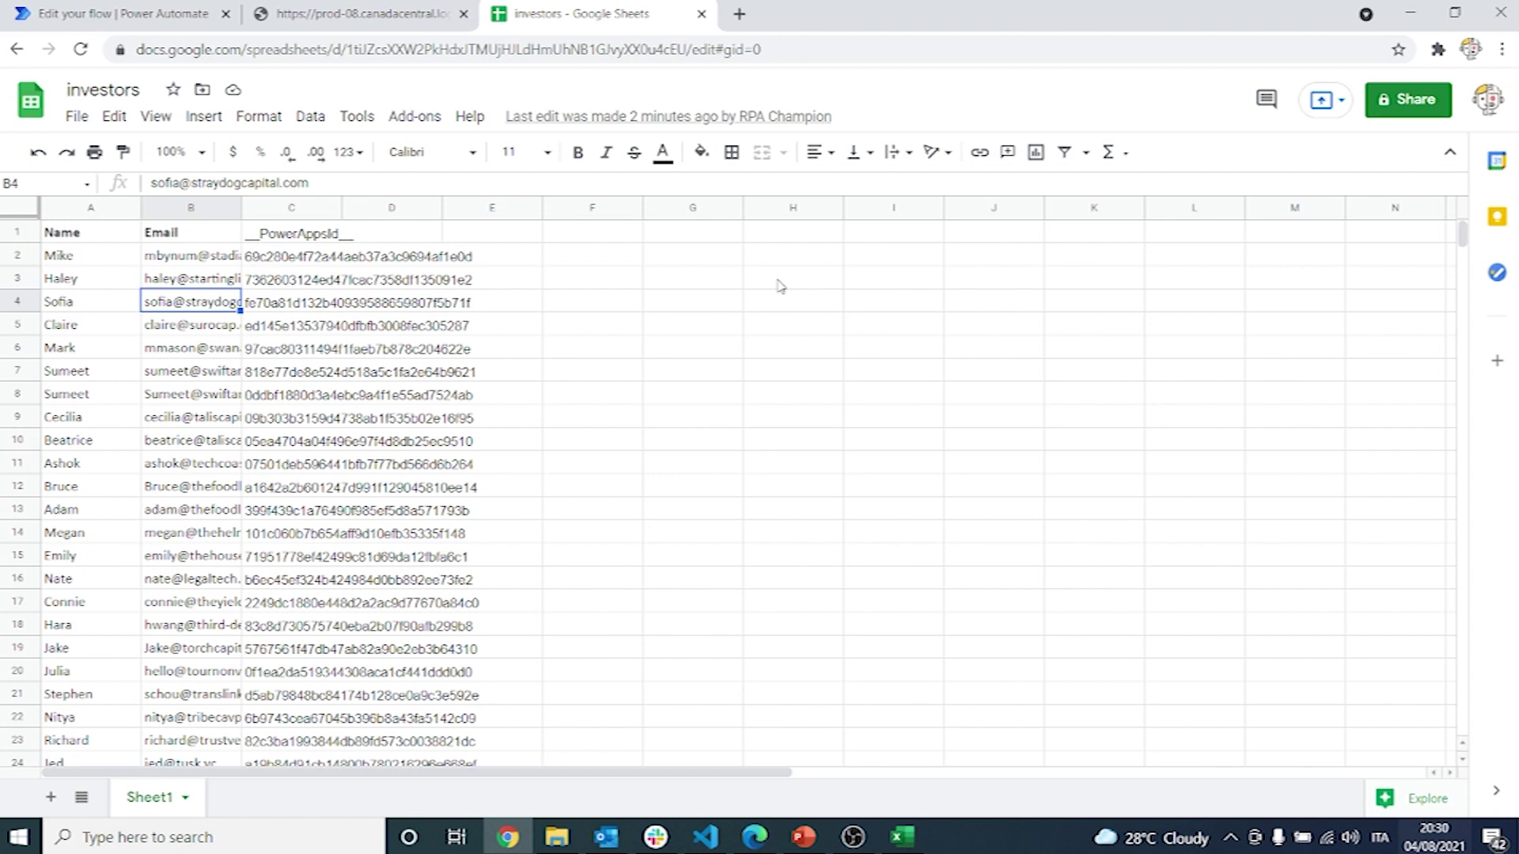
Step: Return to the saved 'Send Email to investor' flow, touch the email body, and open its test options
{"action": "key", "text": "ctrl+shift+Tab"}
{"action": "key", "text": "ctrl+shift+Tab"}
{"action": "scroll", "coordinate": [844, 655], "scroll_direction": "down", "scroll_amount": 1}
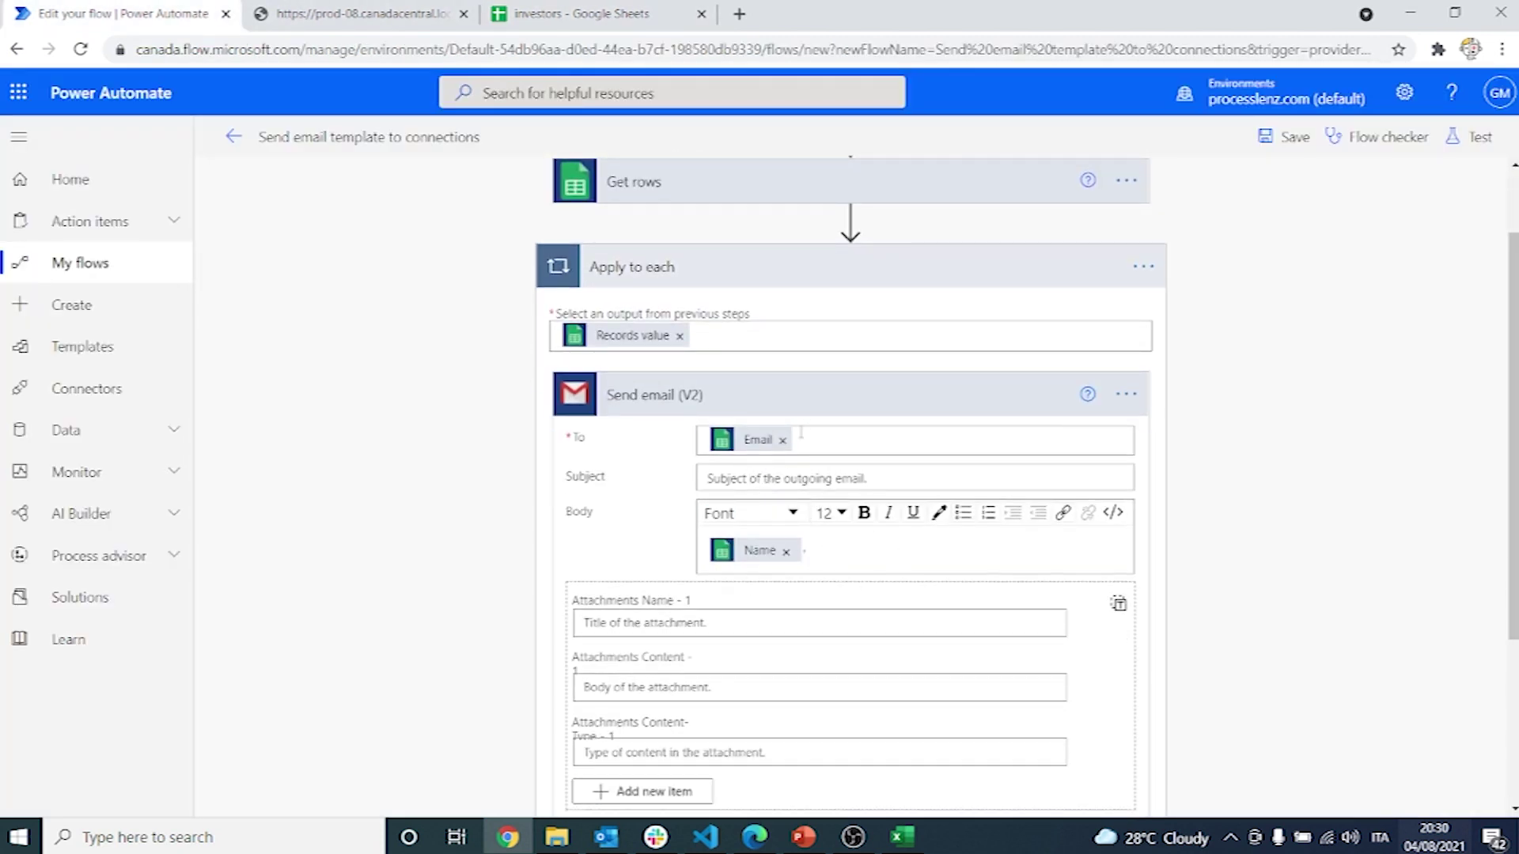
{"action": "left_click", "coordinate": [845, 547]}
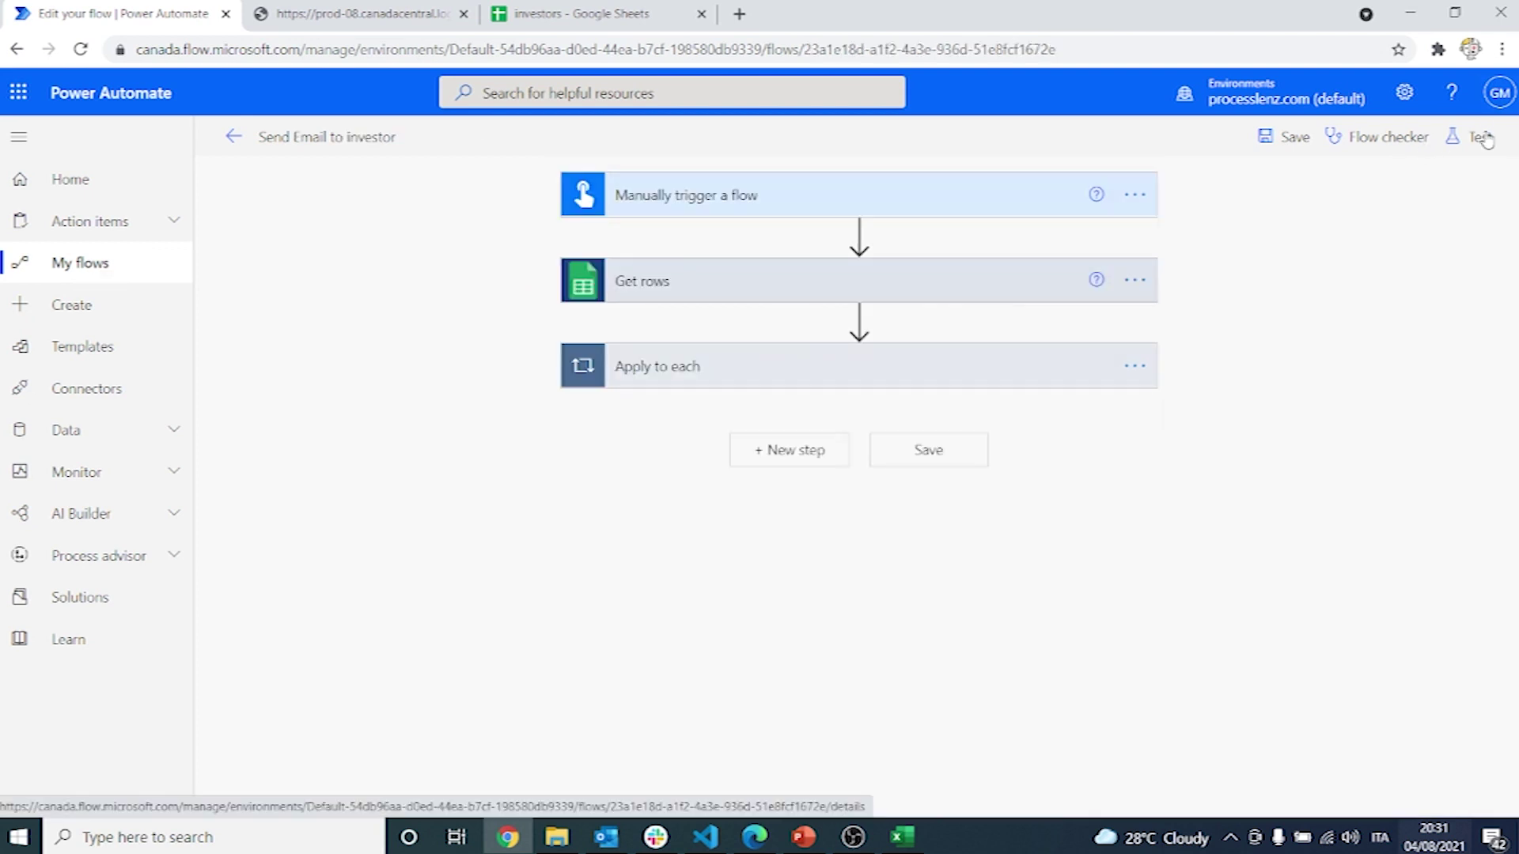
{"action": "left_click", "coordinate": [1477, 136]}
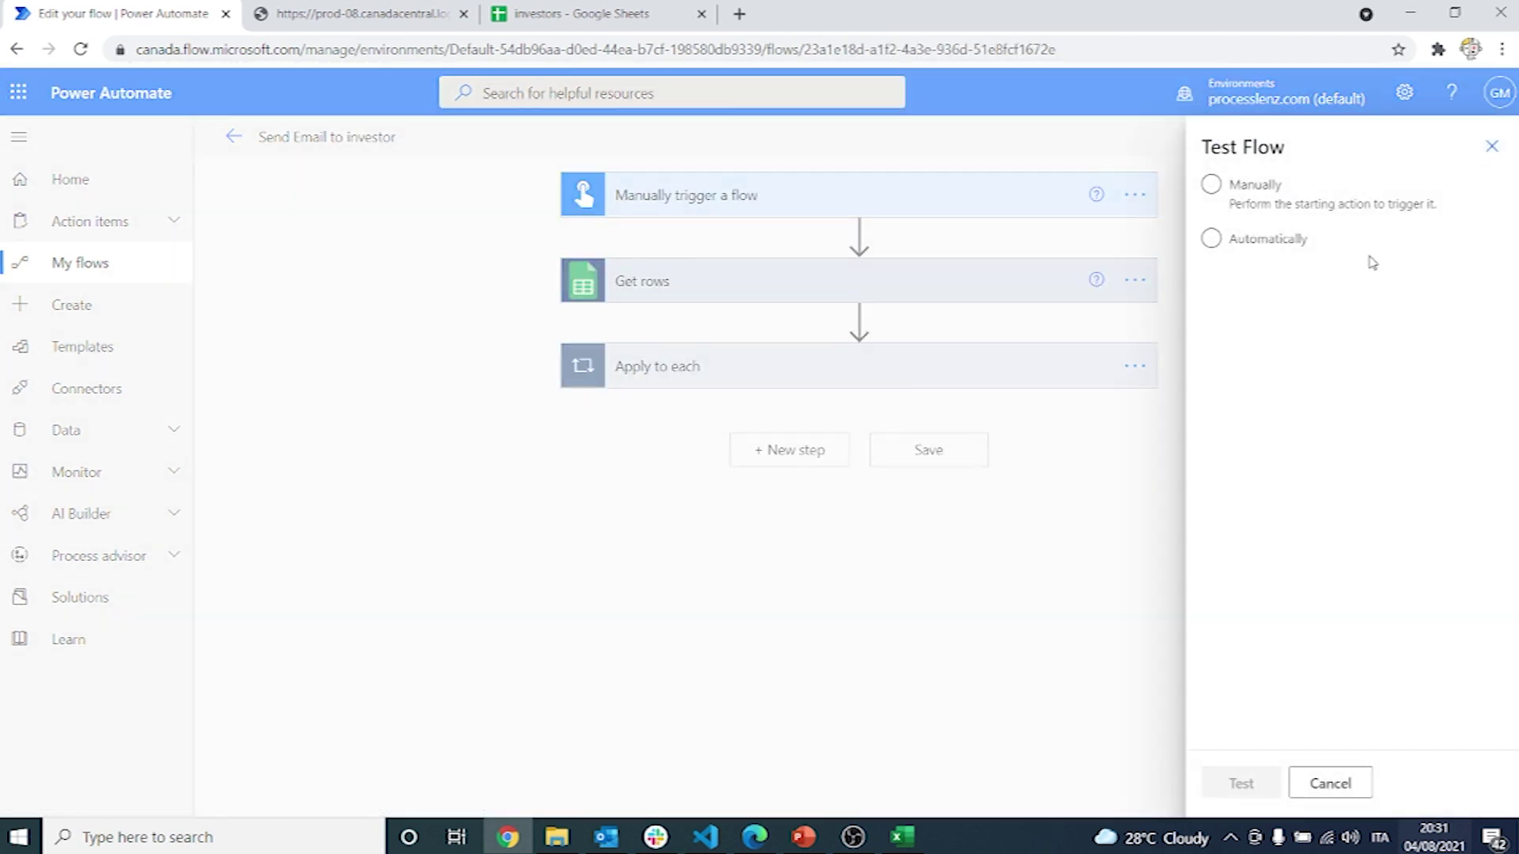
Step: Test and run 'Send Email to investor' manually, glance at Outlook, then close the run confirmation
{"action": "left_click", "coordinate": [1211, 185]}
{"action": "left_click", "coordinate": [1242, 783]}
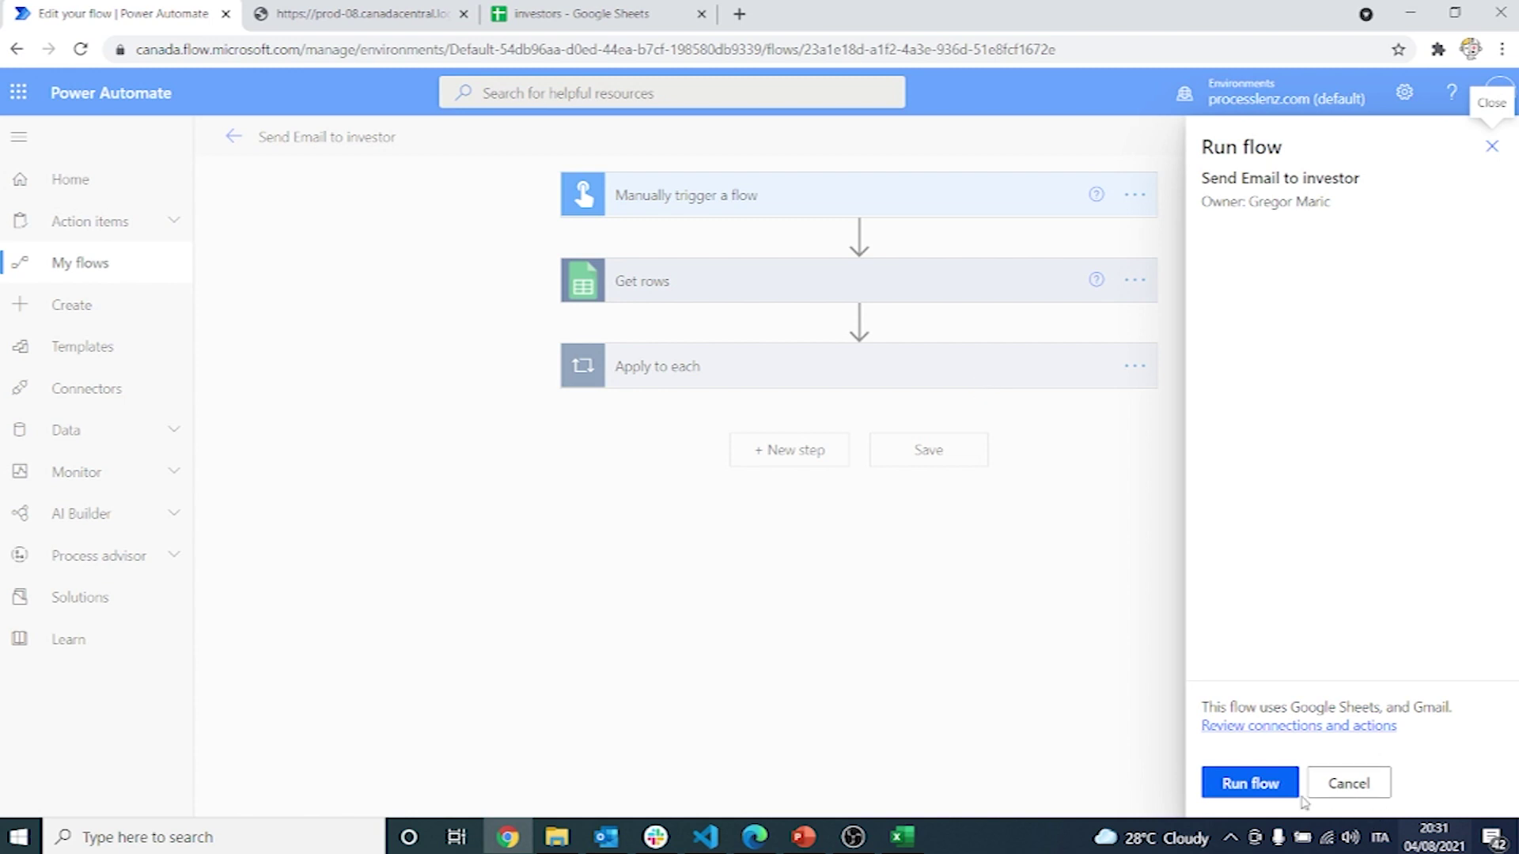
{"action": "left_click", "coordinate": [1249, 783]}
{"action": "mouse_move", "coordinate": [605, 837]}
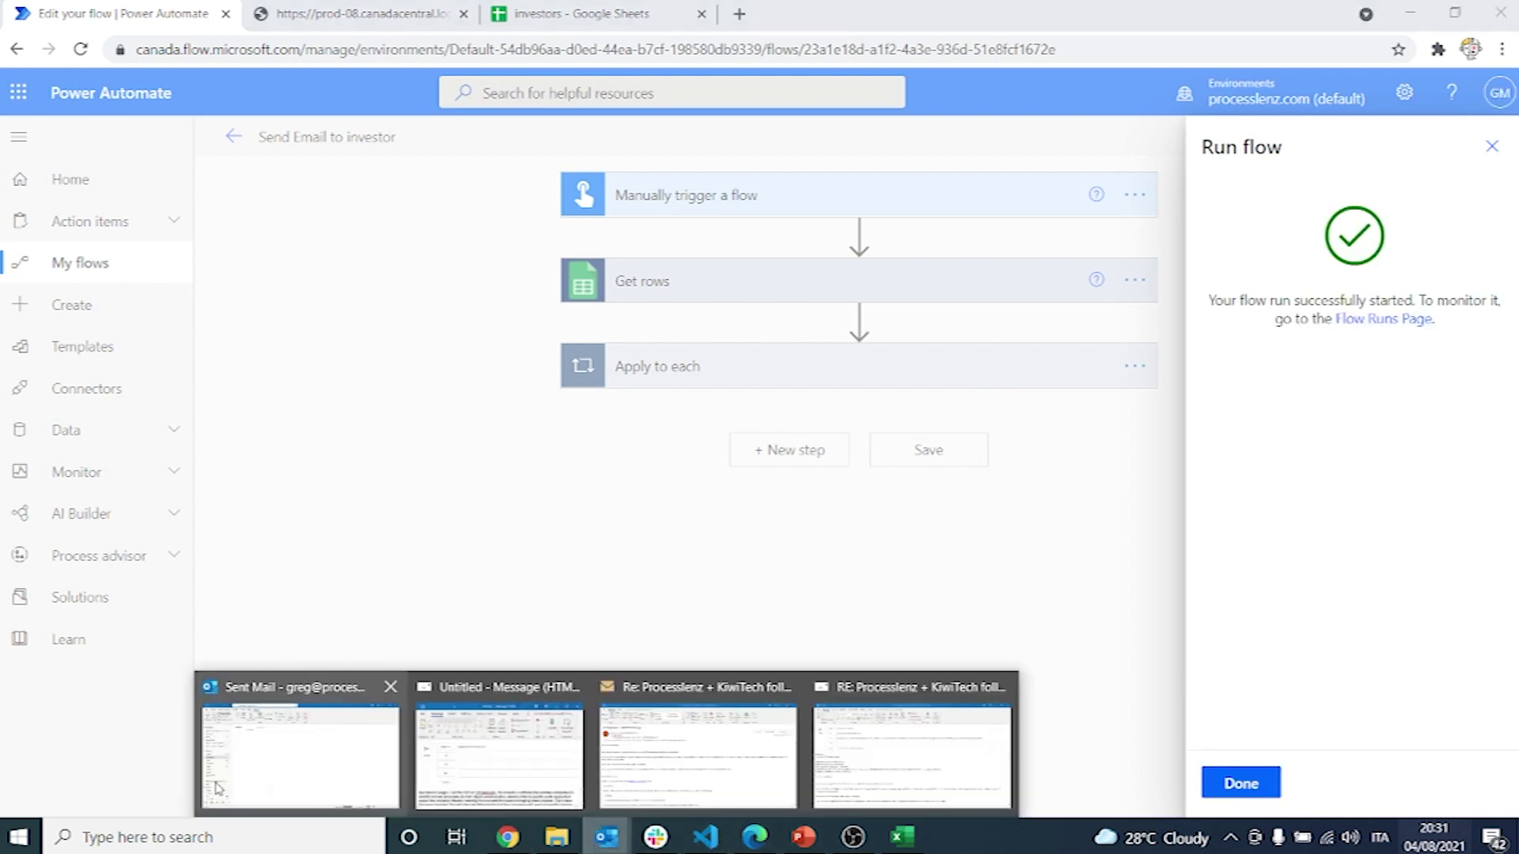
{"action": "left_click", "coordinate": [299, 753]}
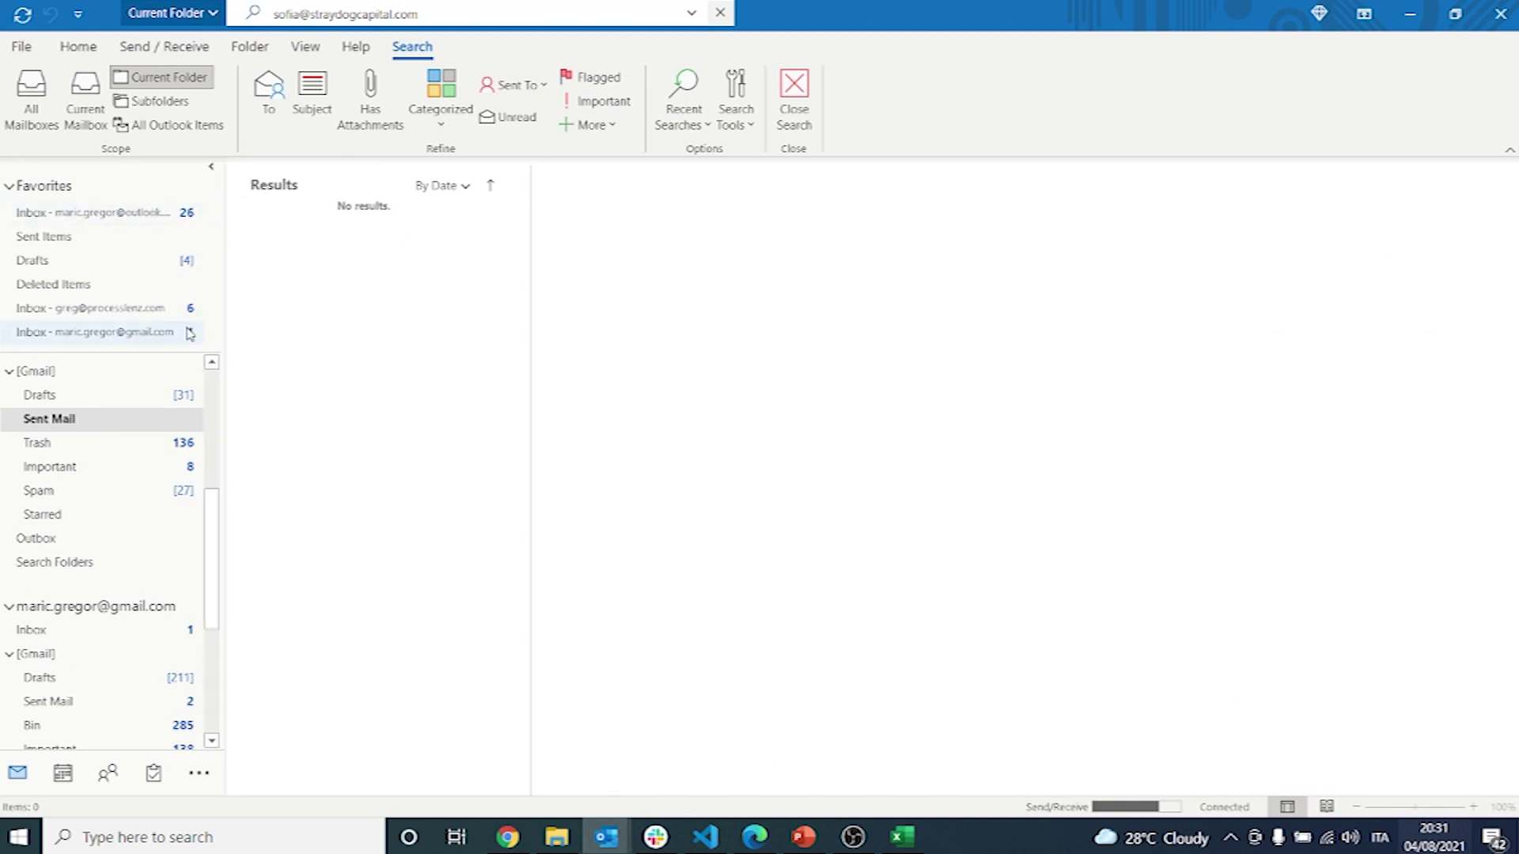
{"action": "scroll", "coordinate": [116, 558], "scroll_direction": "down", "scroll_amount": 3}
{"action": "scroll", "coordinate": [116, 582], "scroll_direction": "up", "scroll_amount": 3}
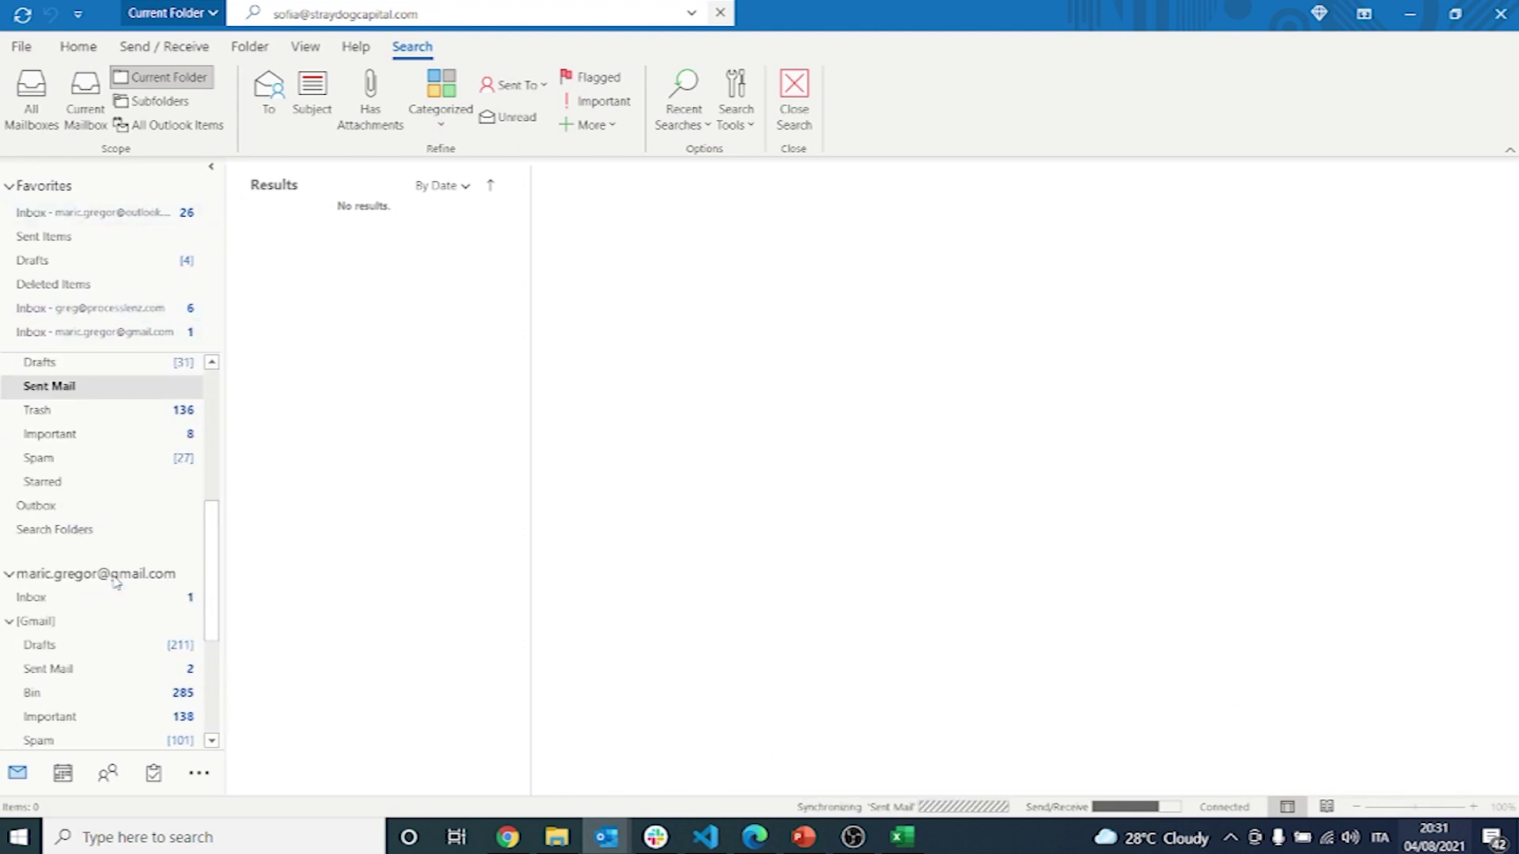
{"action": "scroll", "coordinate": [115, 581], "scroll_direction": "up", "scroll_amount": 3}
{"action": "scroll", "coordinate": [115, 582], "scroll_direction": "up", "scroll_amount": 2}
{"action": "left_click", "coordinate": [1418, 21]}
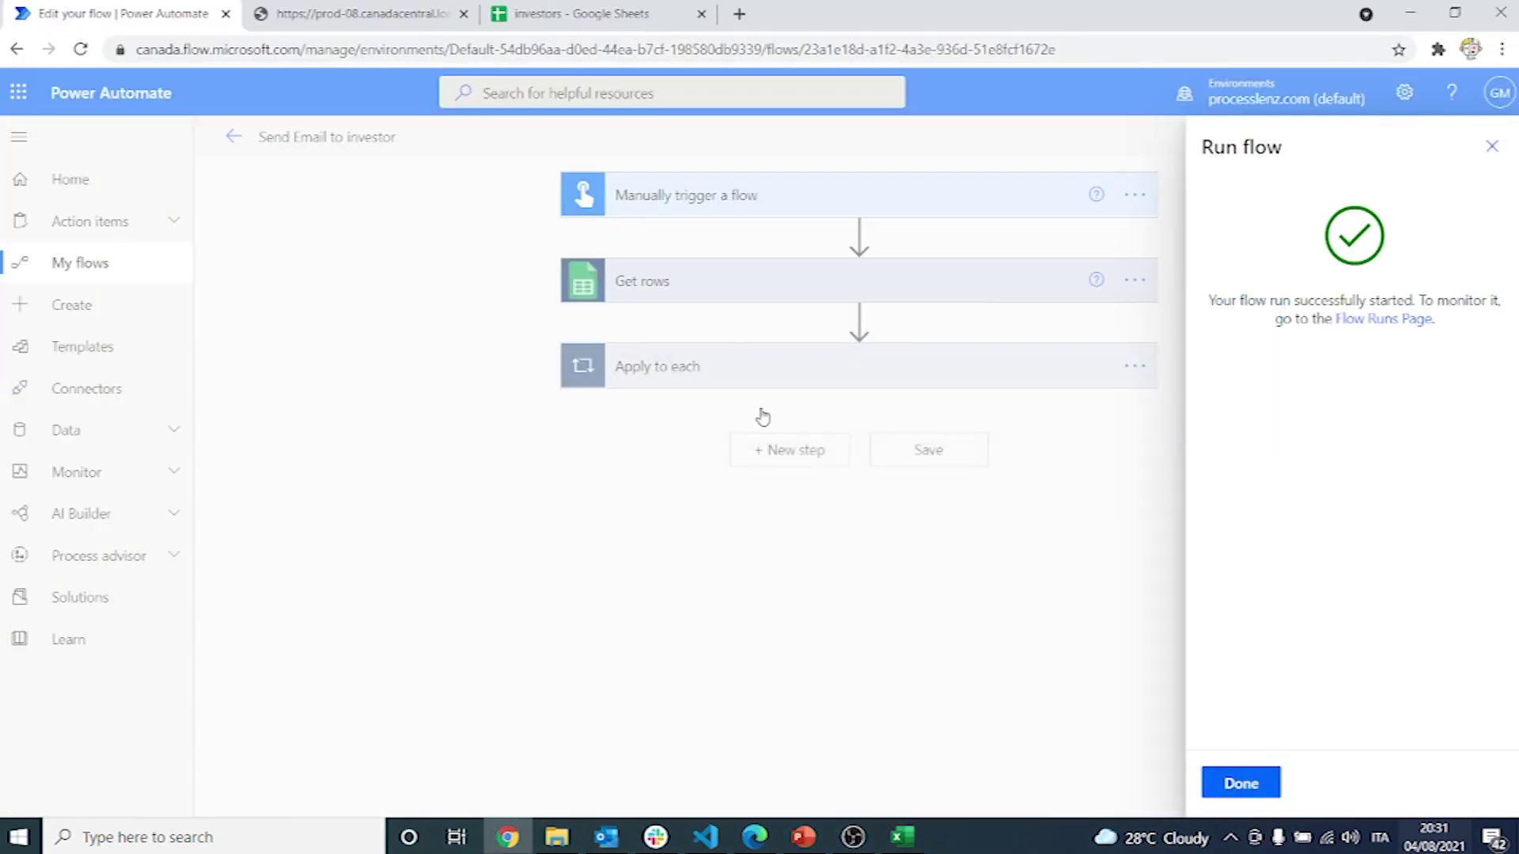
{"action": "left_click", "coordinate": [1242, 783]}
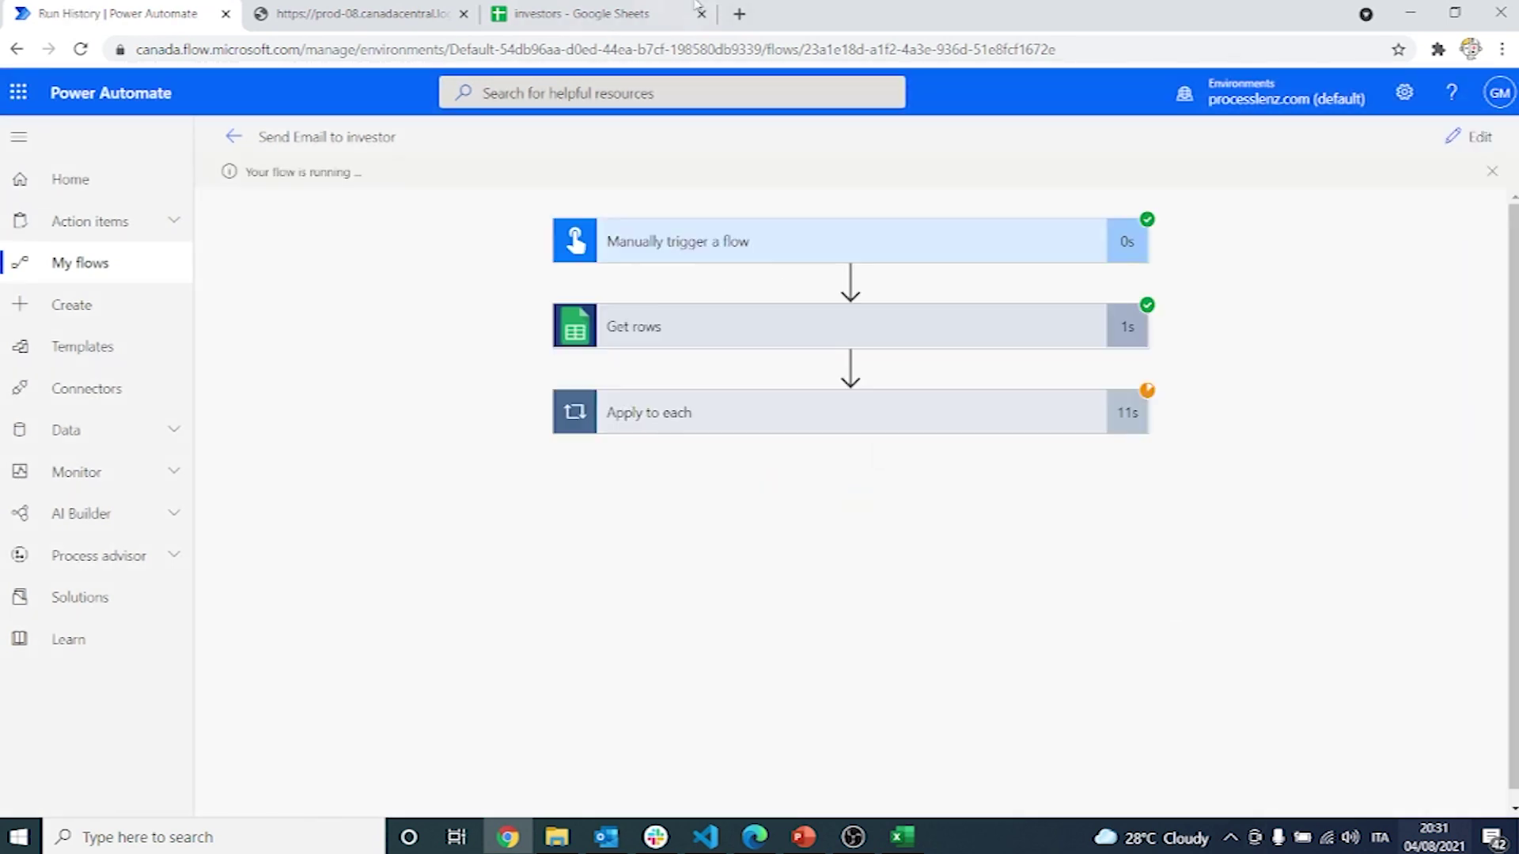
Step: Compare the investors spreadsheet and JSON output against the run history while Apply to each runs
{"action": "left_click", "coordinate": [582, 14]}
{"action": "left_click", "coordinate": [583, 305]}
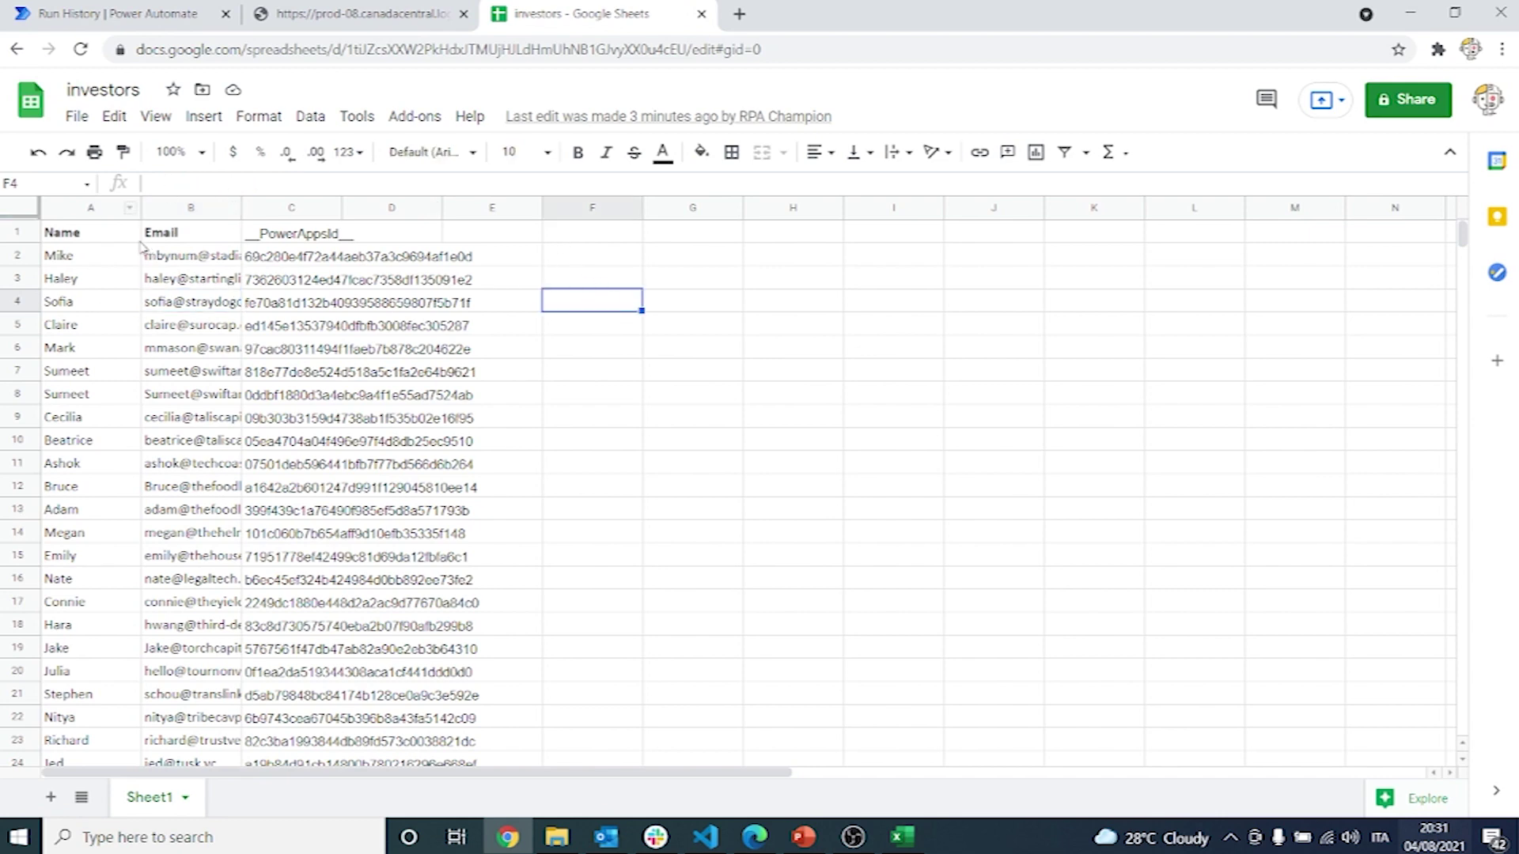
{"action": "left_click", "coordinate": [344, 13]}
{"action": "left_click", "coordinate": [93, 13]}
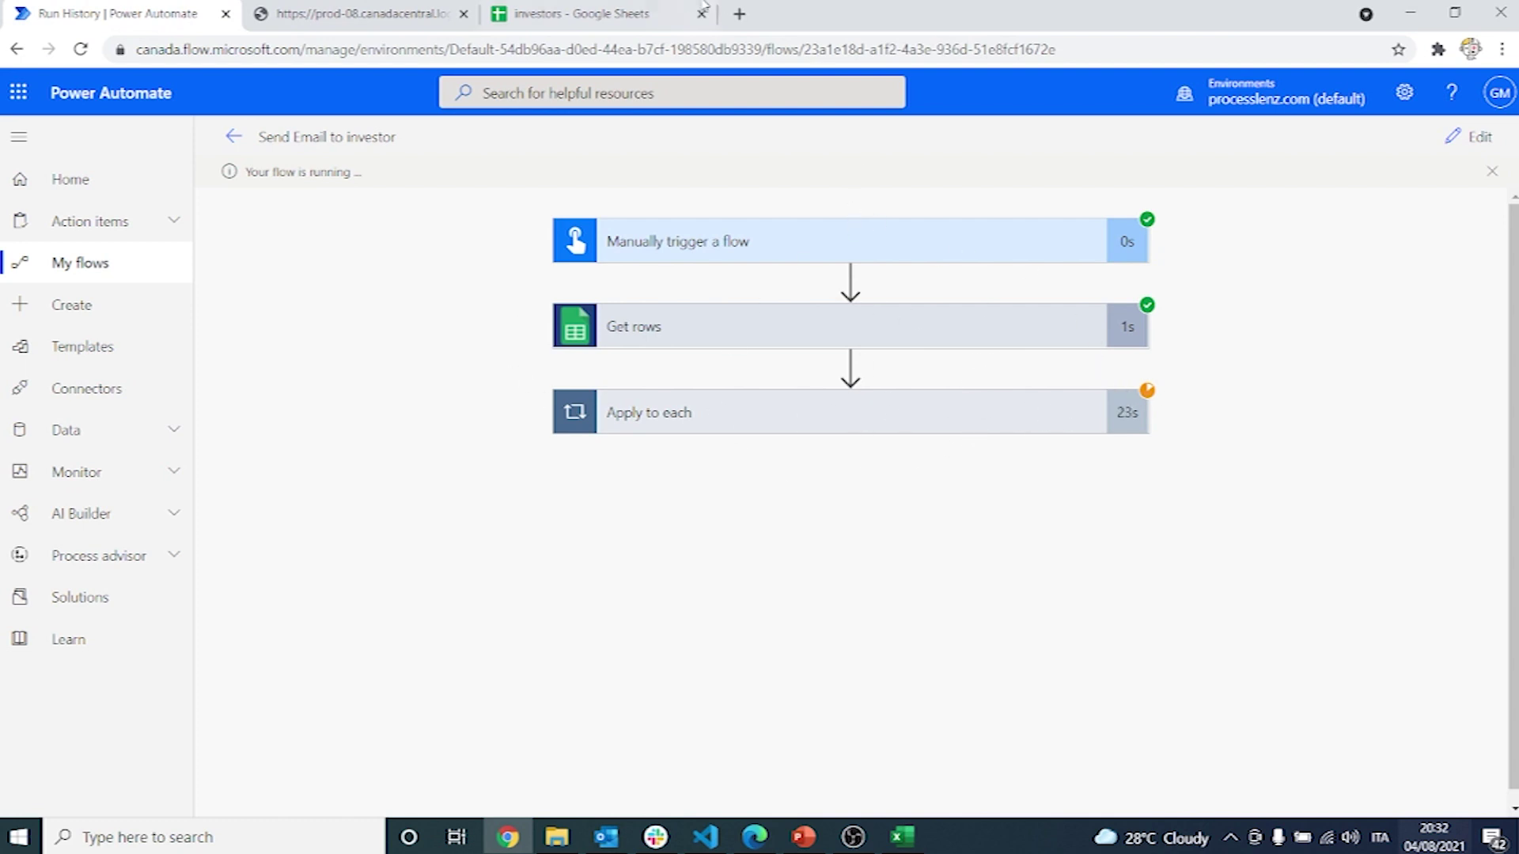
{"action": "left_click", "coordinate": [583, 13]}
{"action": "scroll", "coordinate": [107, 308], "scroll_direction": "down", "scroll_amount": 5}
{"action": "scroll", "coordinate": [67, 403], "scroll_direction": "down", "scroll_amount": 5}
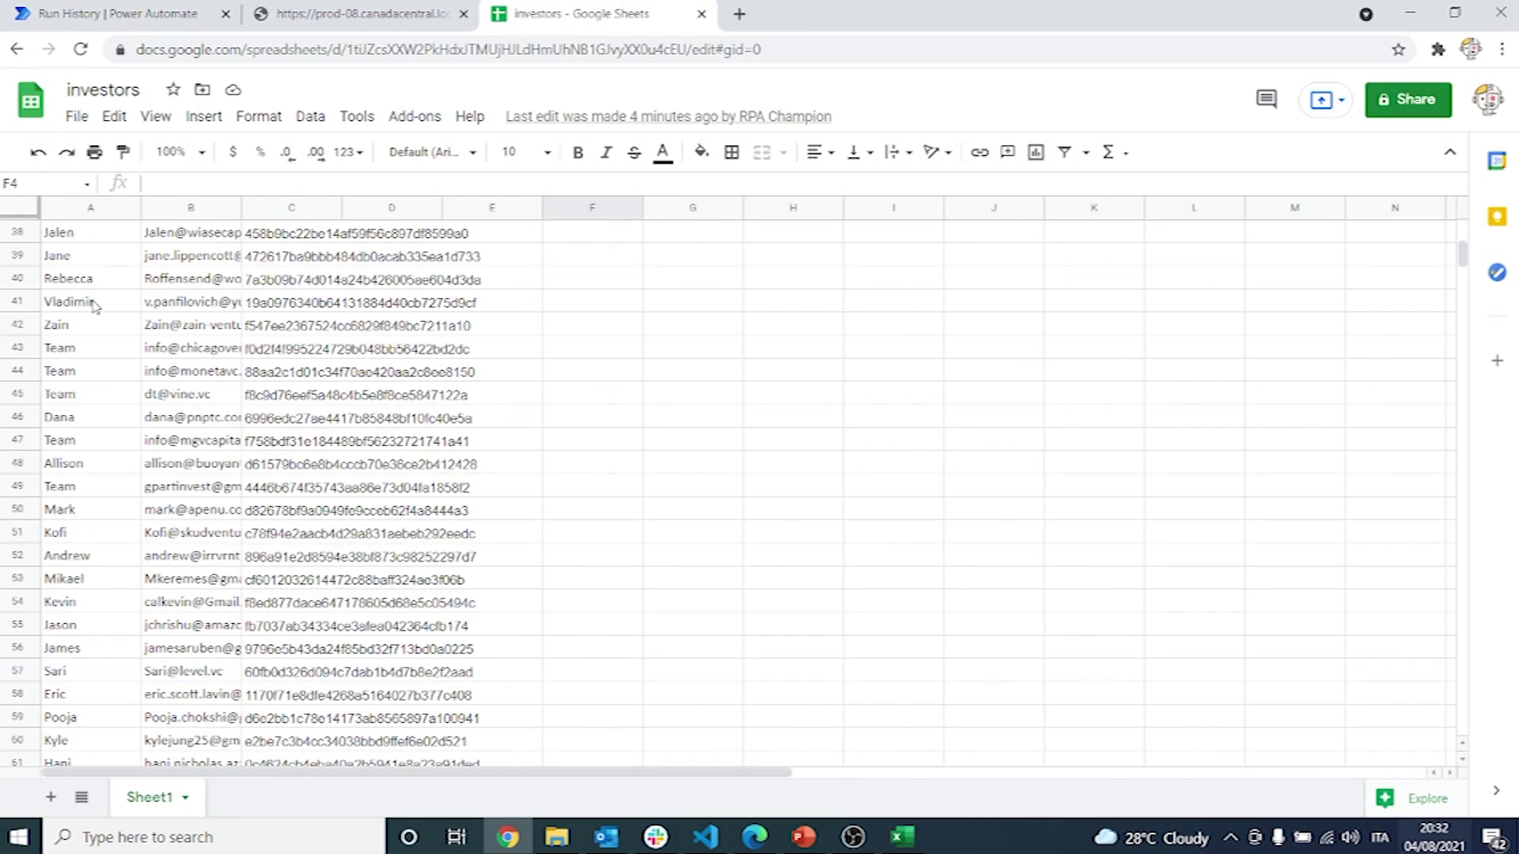
{"action": "scroll", "coordinate": [67, 404], "scroll_direction": "down", "scroll_amount": 5}
{"action": "scroll", "coordinate": [68, 404], "scroll_direction": "down", "scroll_amount": 5}
{"action": "scroll", "coordinate": [95, 488], "scroll_direction": "up", "scroll_amount": 3}
{"action": "scroll", "coordinate": [95, 487], "scroll_direction": "up", "scroll_amount": 3}
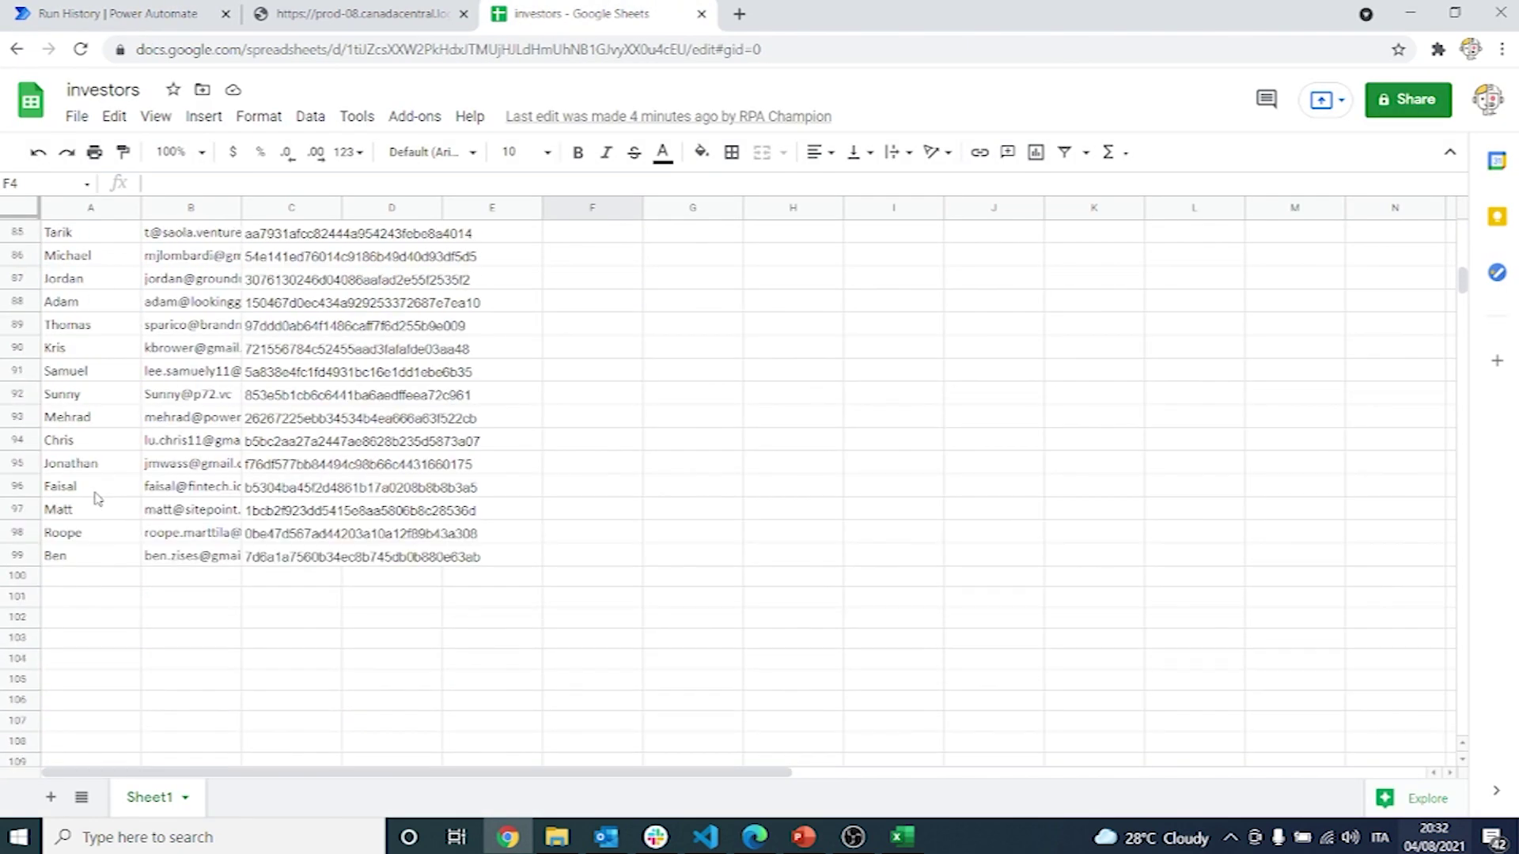
{"action": "scroll", "coordinate": [98, 494], "scroll_direction": "up", "scroll_amount": 4}
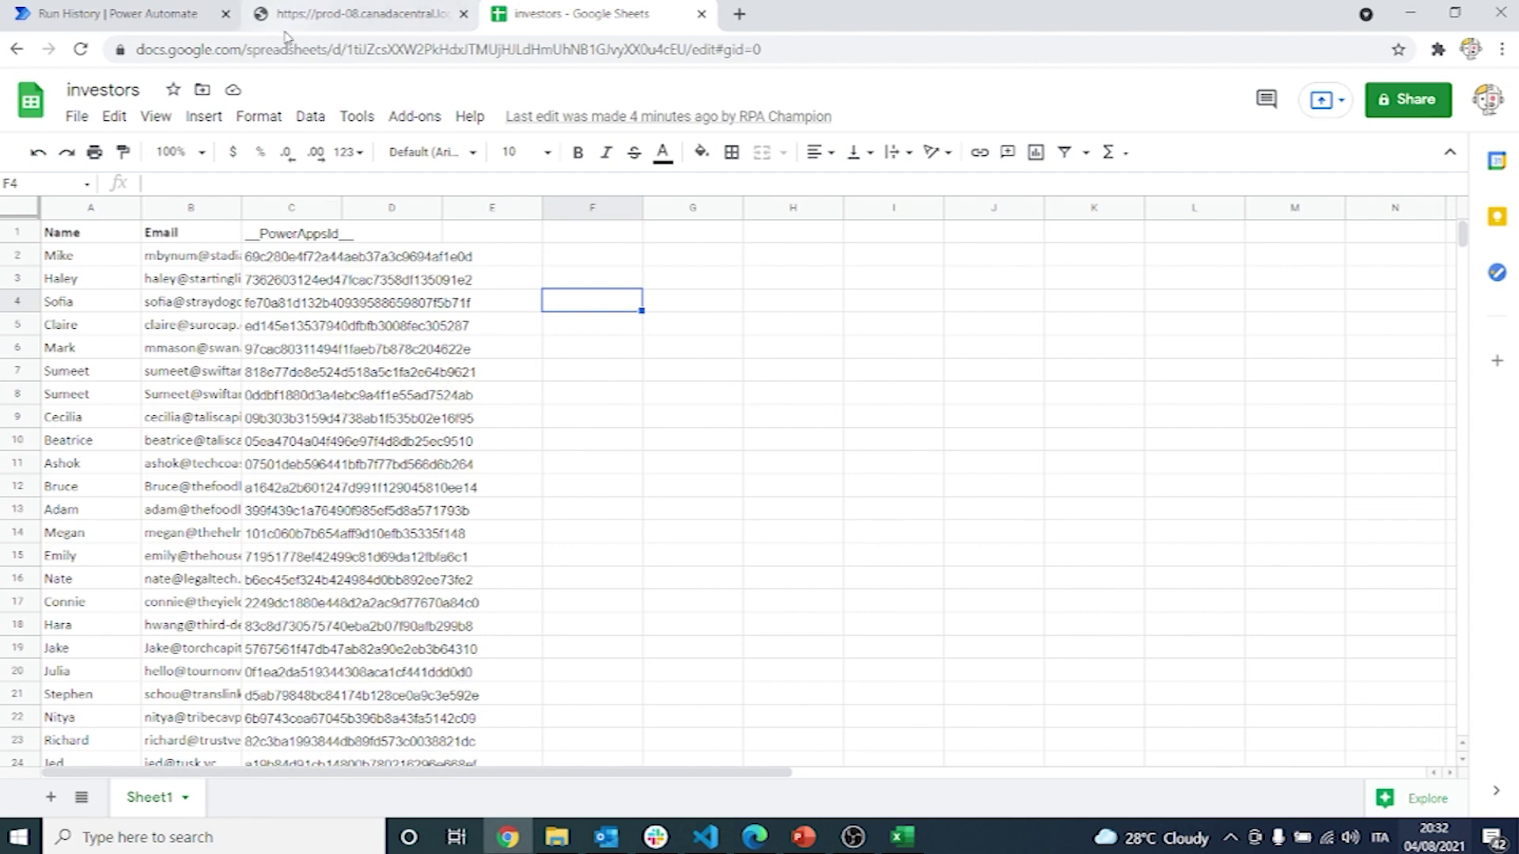
{"action": "left_click", "coordinate": [119, 13]}
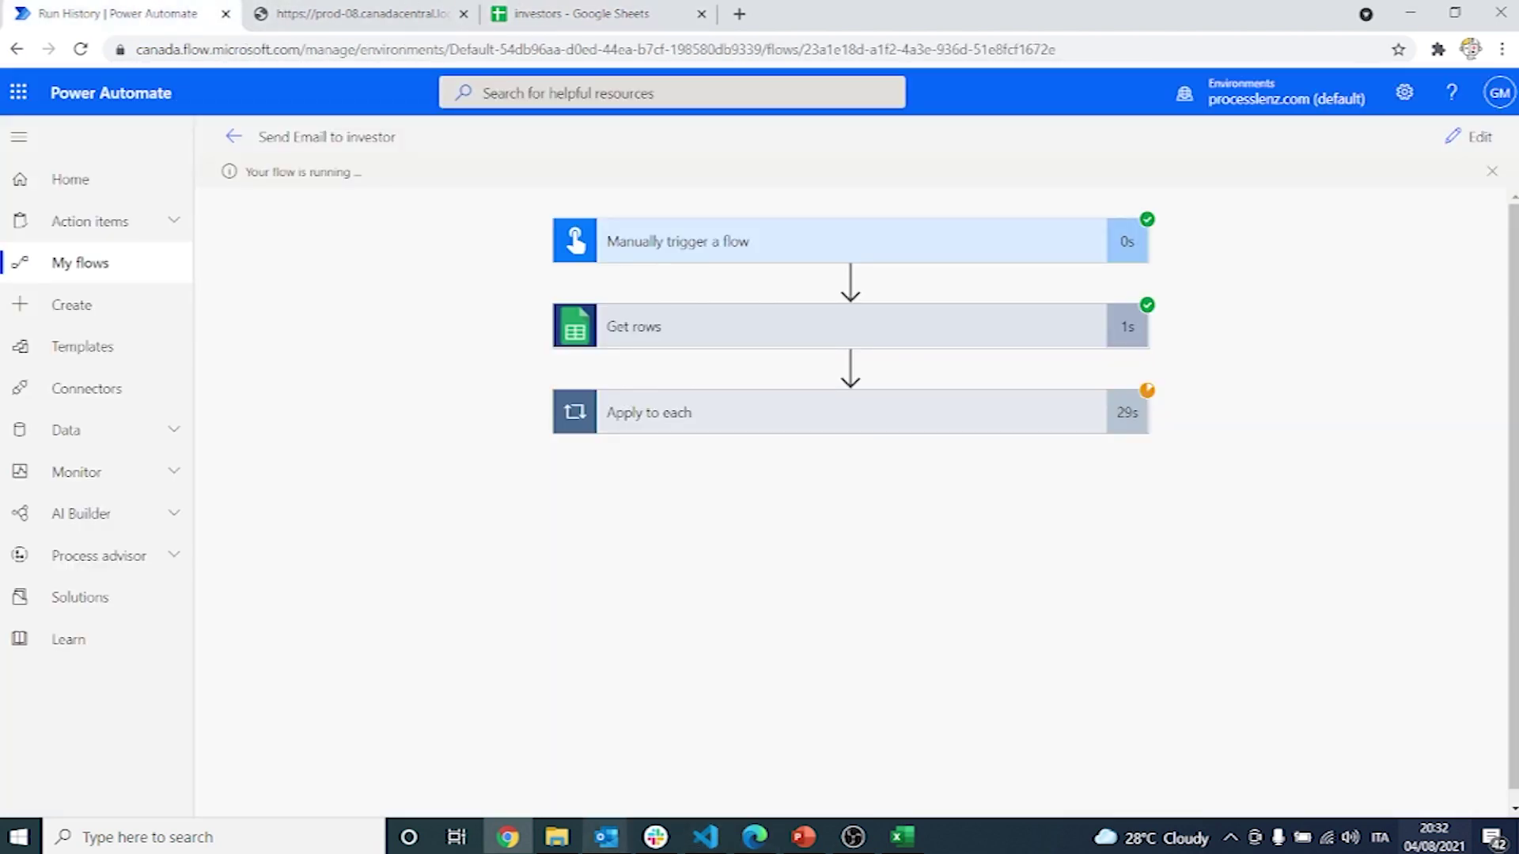
Step: Open the first investment pitch email in Outlook's [Gmail] Sent Mail folder
{"action": "mouse_move", "coordinate": [606, 839]}
{"action": "left_click", "coordinate": [299, 759]}
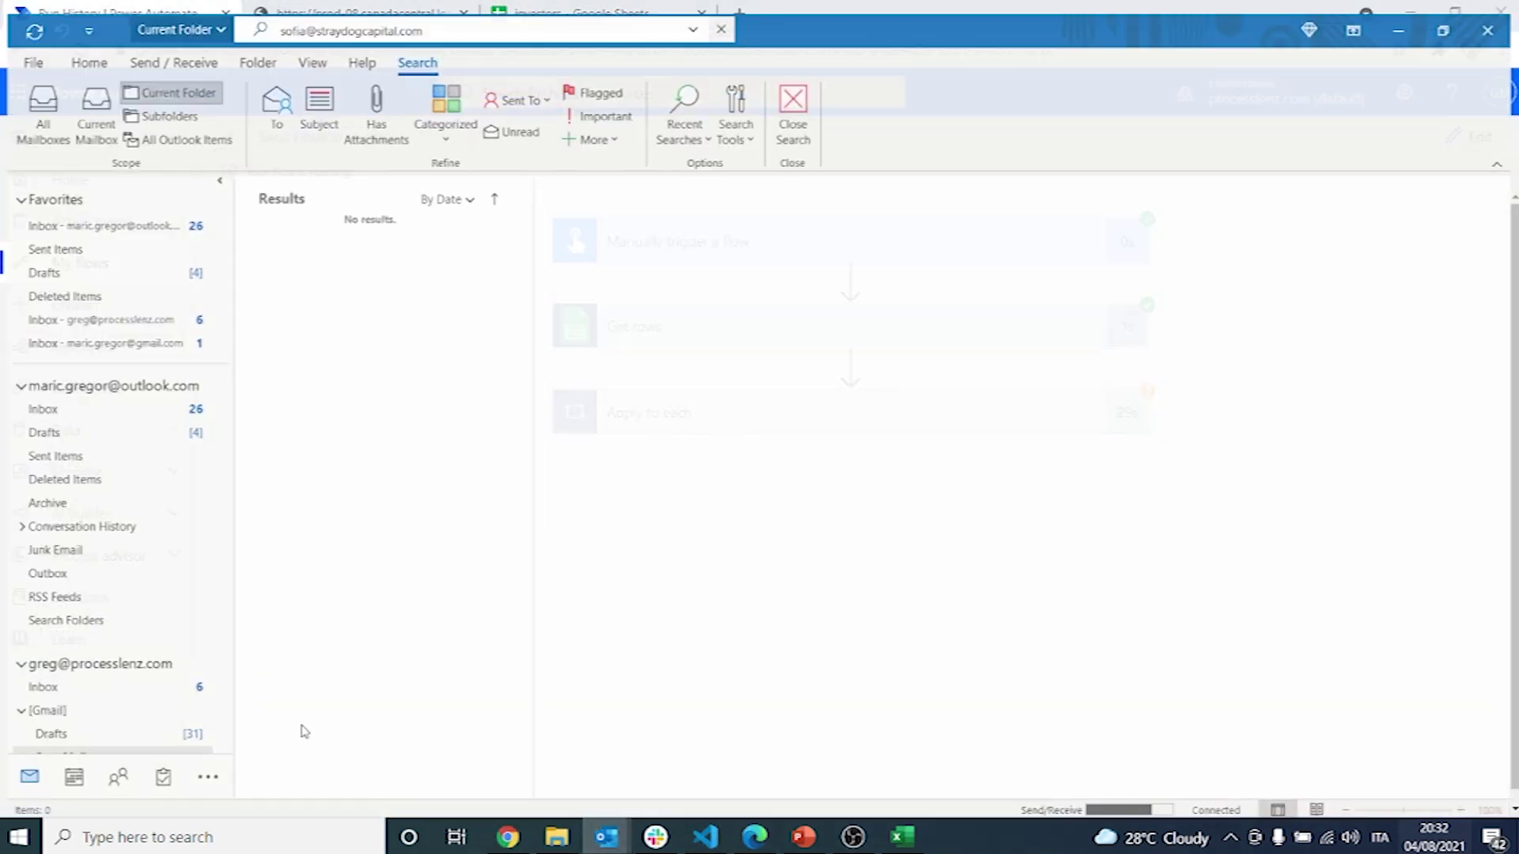
{"action": "scroll", "coordinate": [60, 710], "scroll_direction": "down", "scroll_amount": 3}
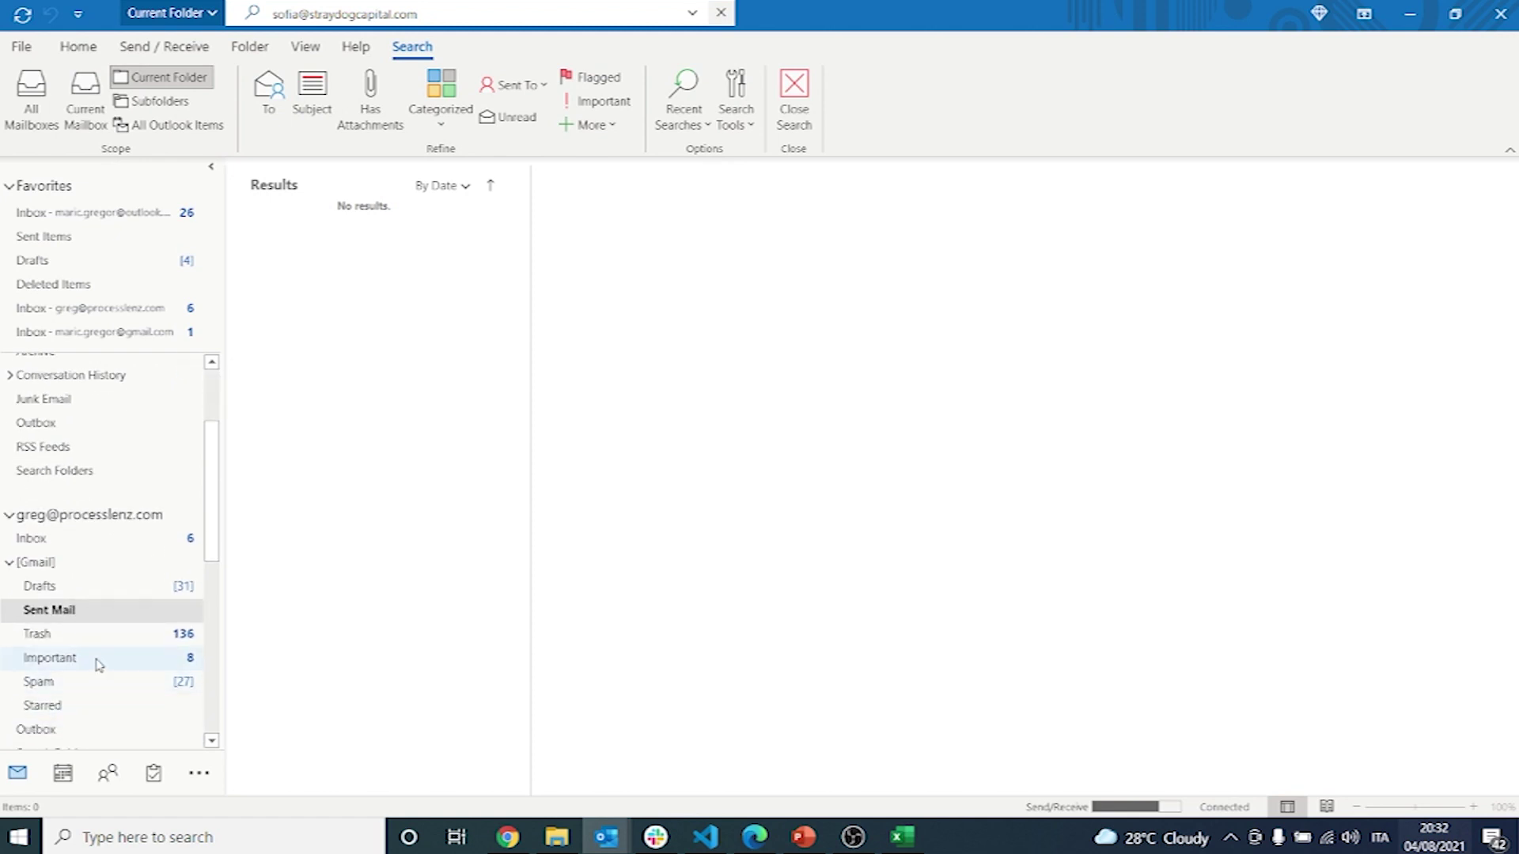
{"action": "left_click", "coordinate": [71, 611]}
{"action": "left_click", "coordinate": [356, 255]}
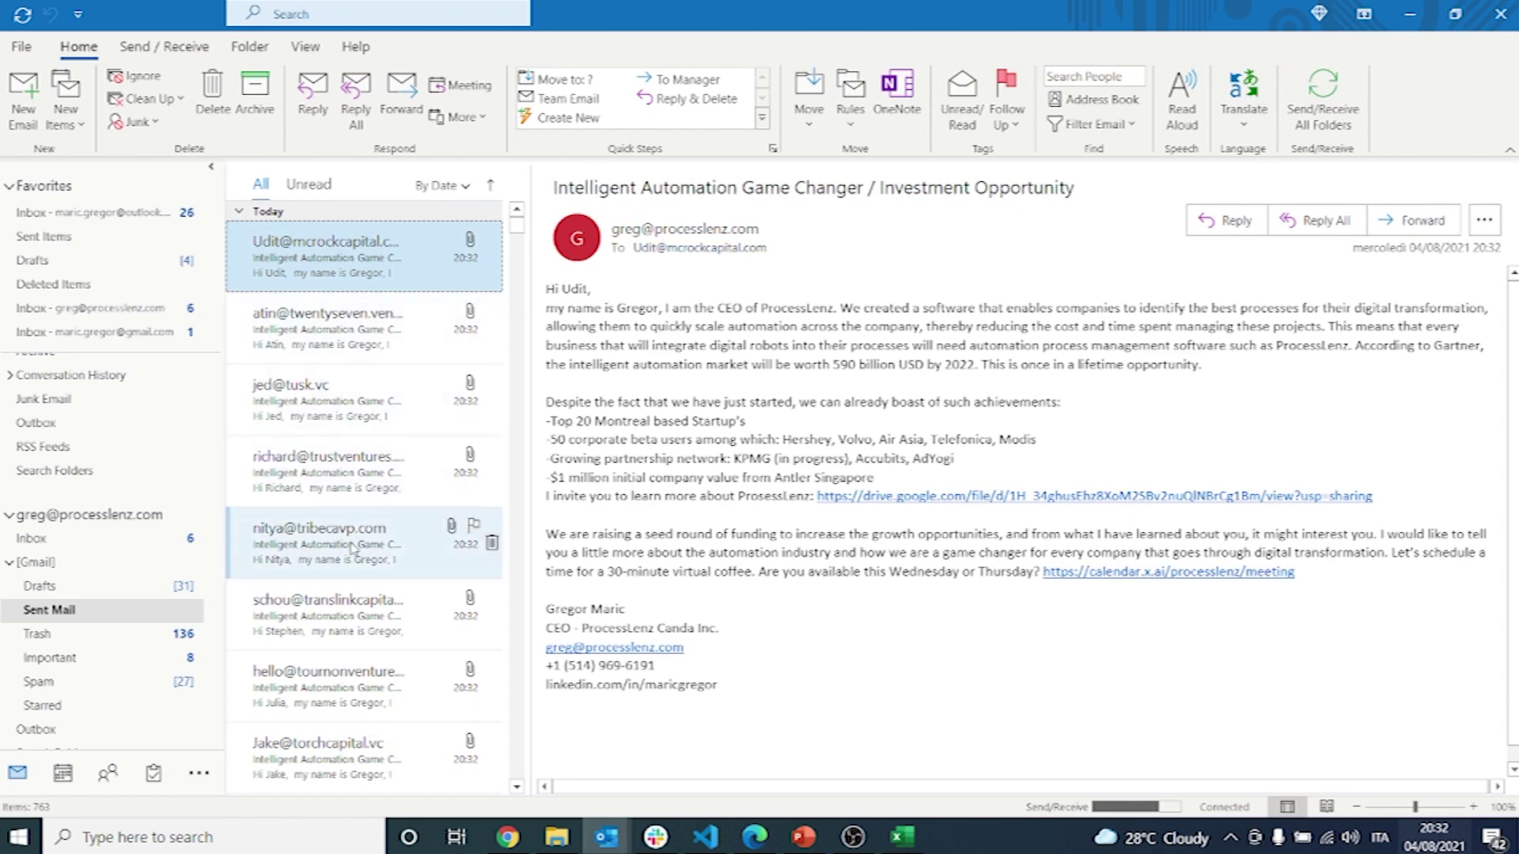
{"action": "scroll", "coordinate": [353, 543], "scroll_direction": "down", "scroll_amount": 3}
{"action": "scroll", "coordinate": [354, 543], "scroll_direction": "up", "scroll_amount": 3}
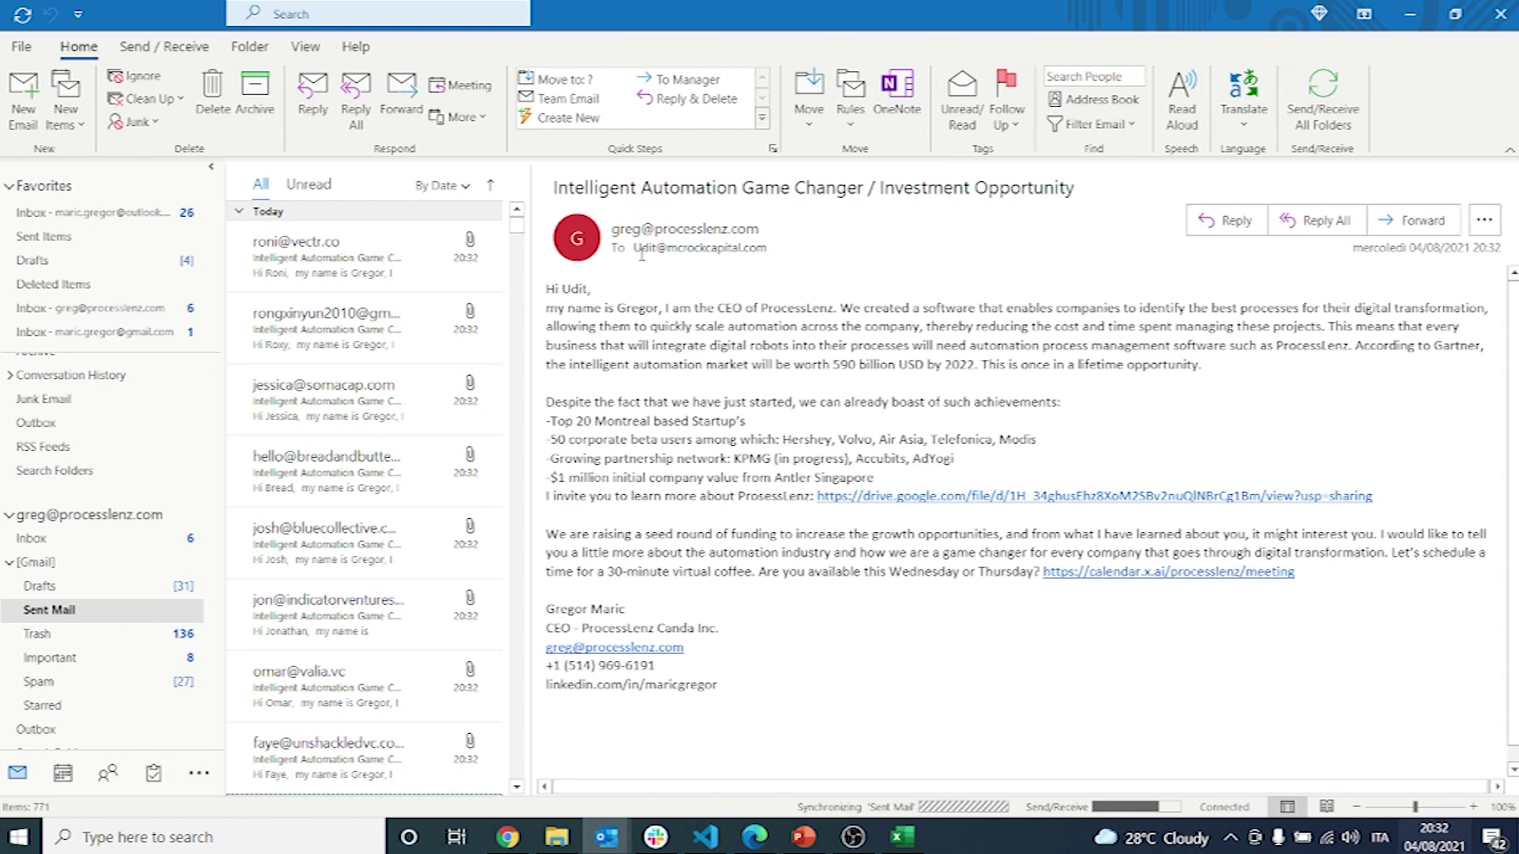
{"action": "left_click", "coordinate": [1410, 14]}
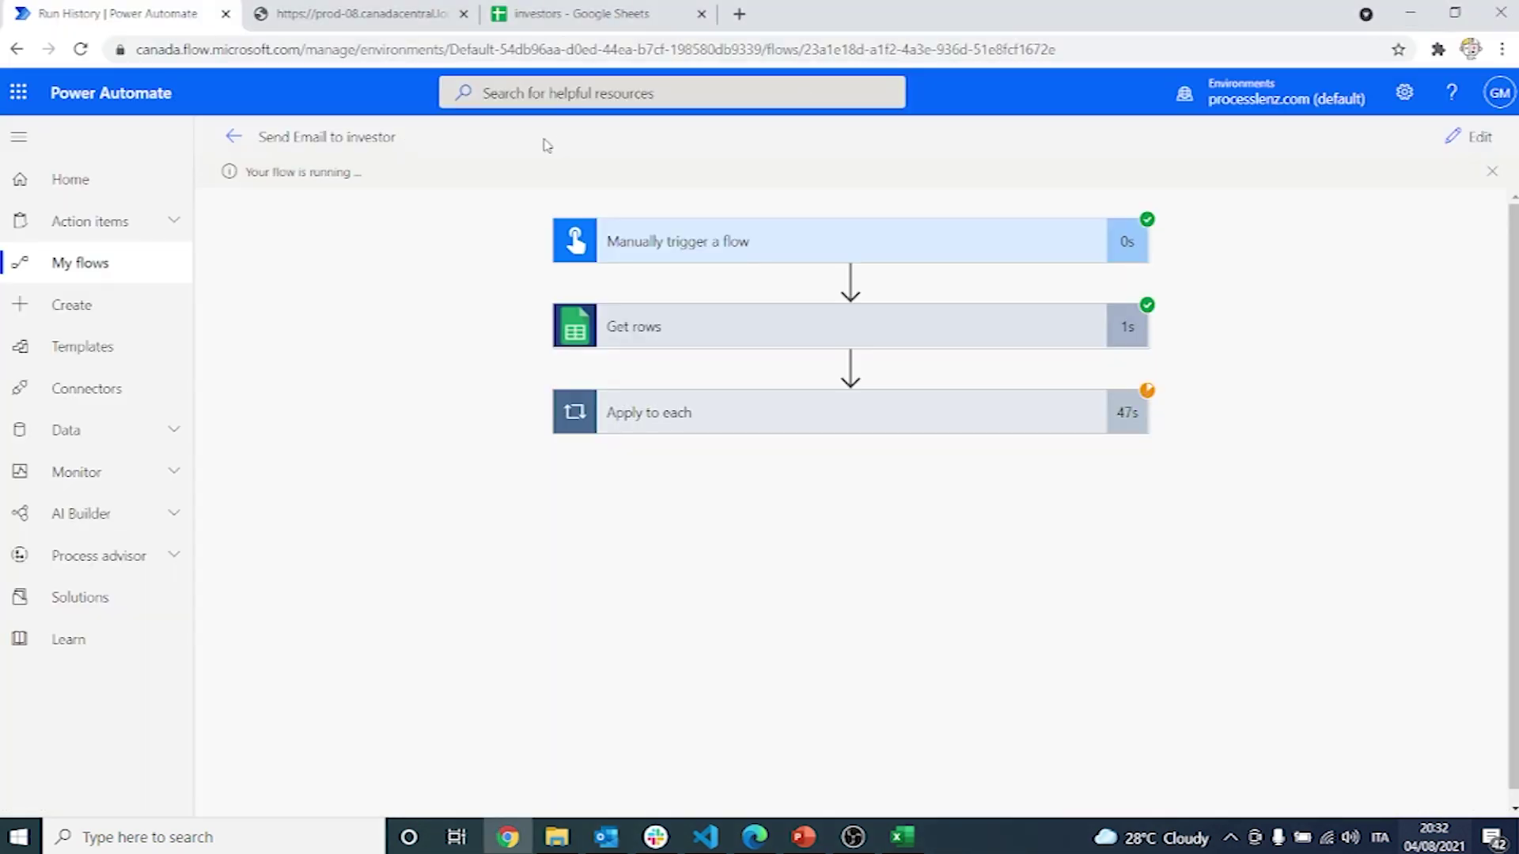
{"action": "left_click", "coordinate": [576, 13]}
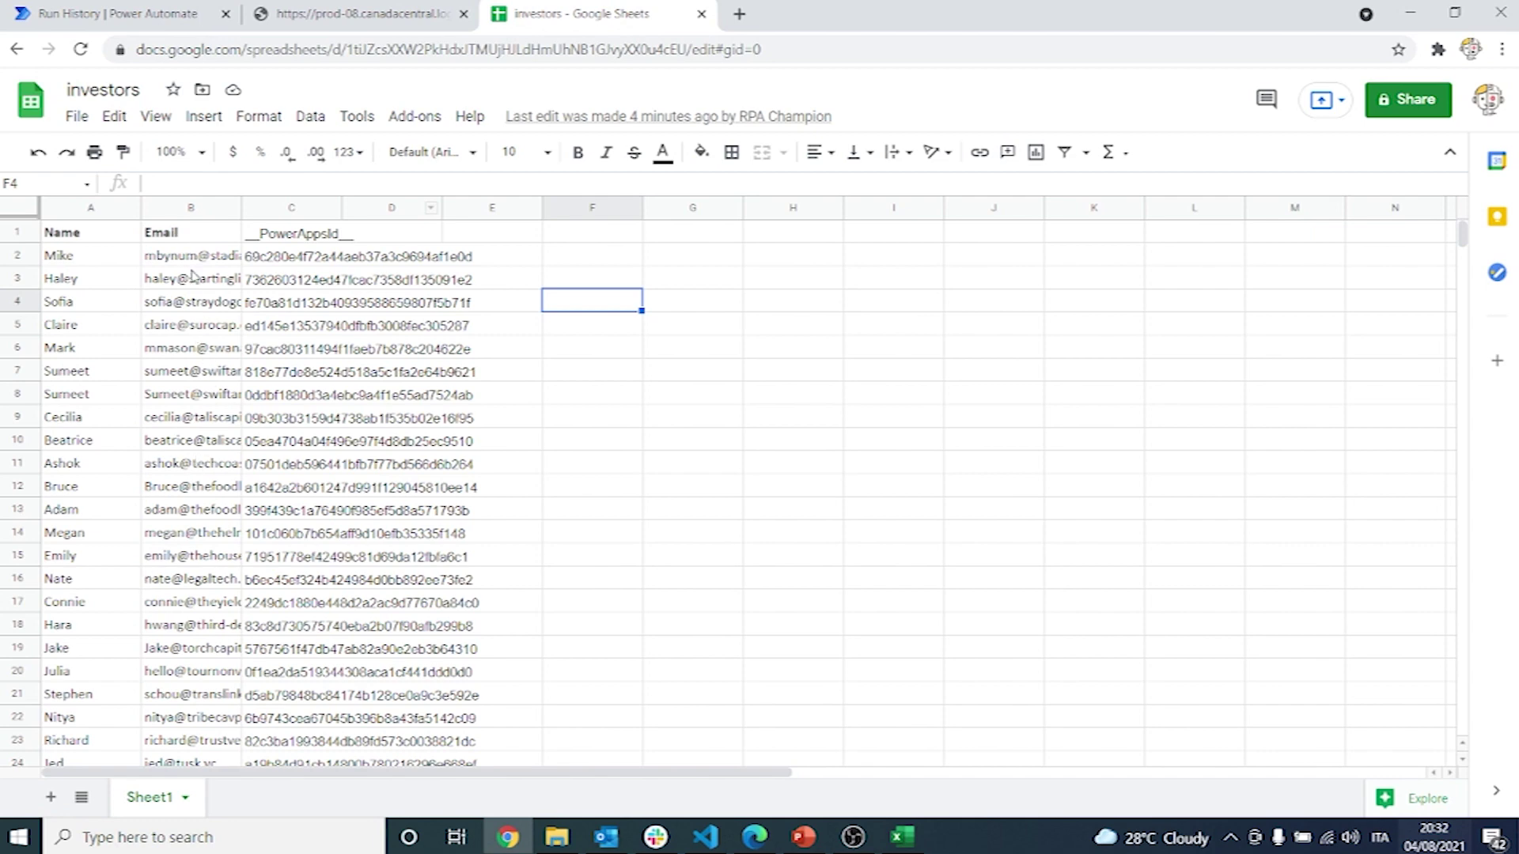
{"action": "scroll", "coordinate": [193, 345], "scroll_direction": "down", "scroll_amount": 2}
{"action": "scroll", "coordinate": [192, 401], "scroll_direction": "down", "scroll_amount": 1}
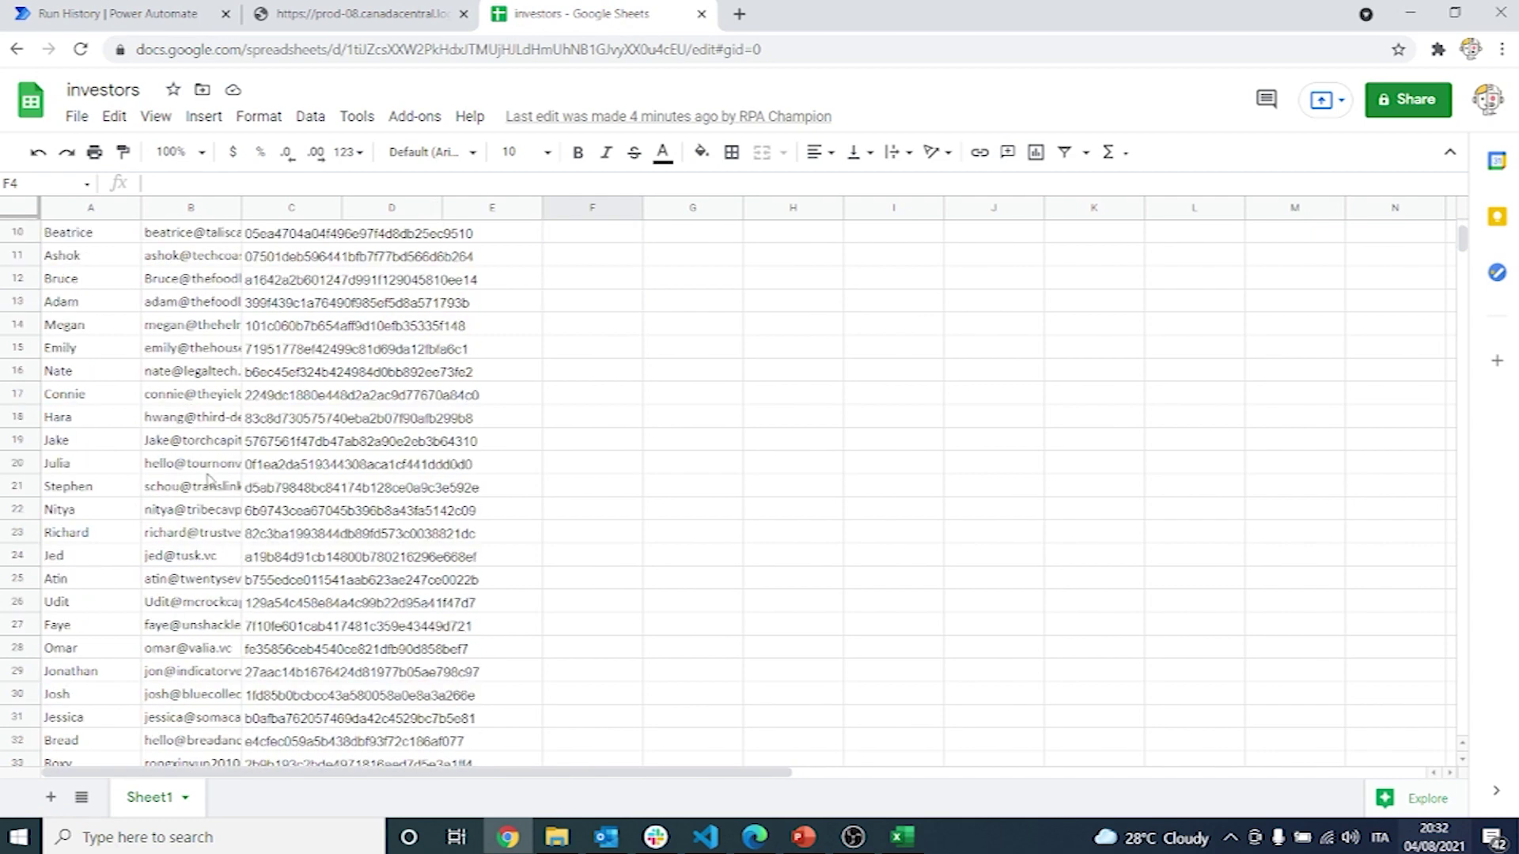
{"action": "left_click", "coordinate": [181, 602]}
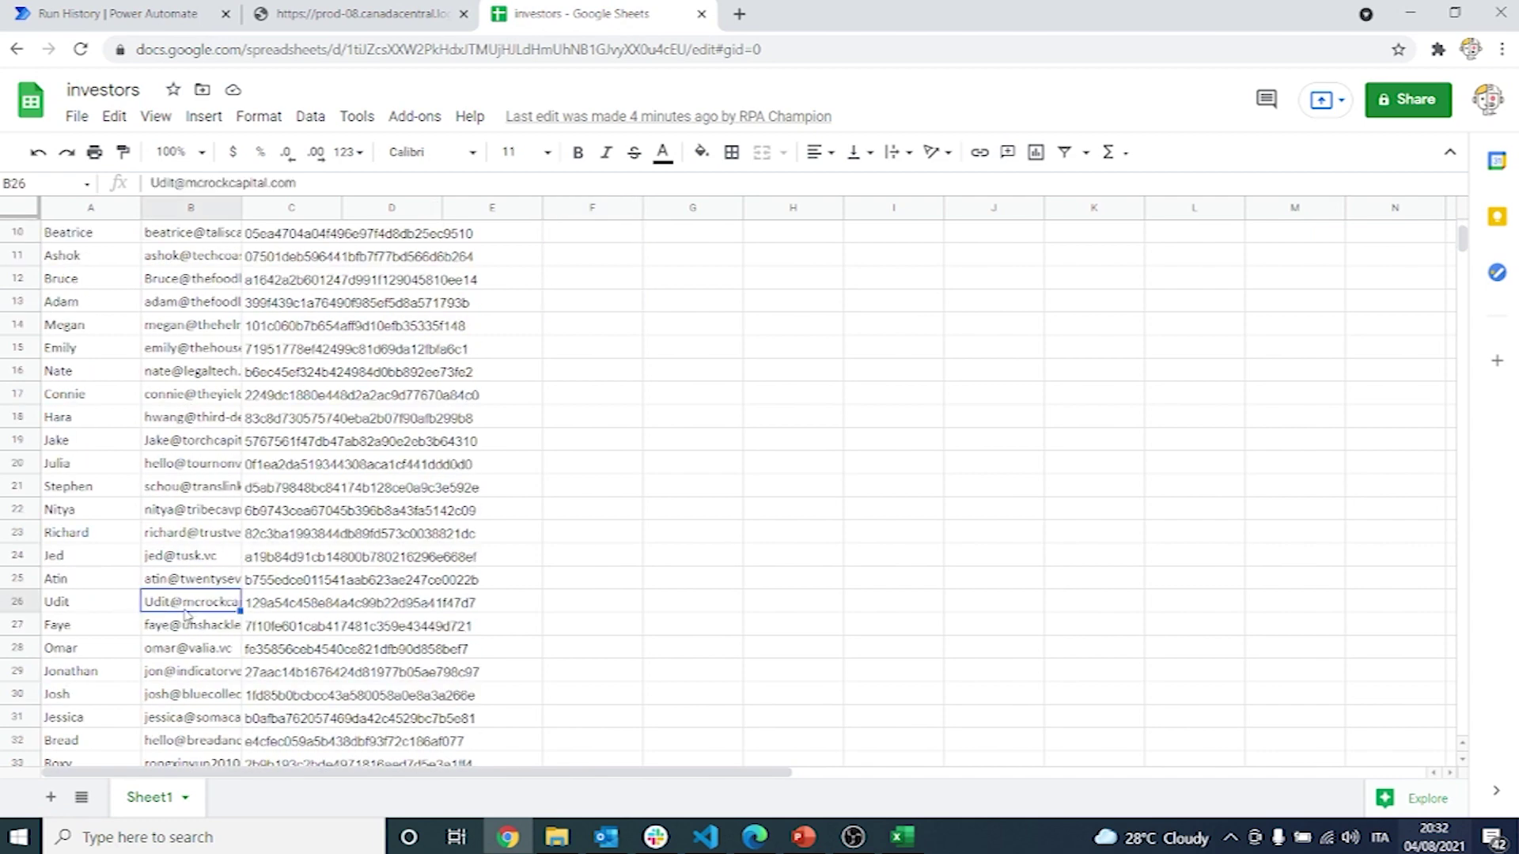